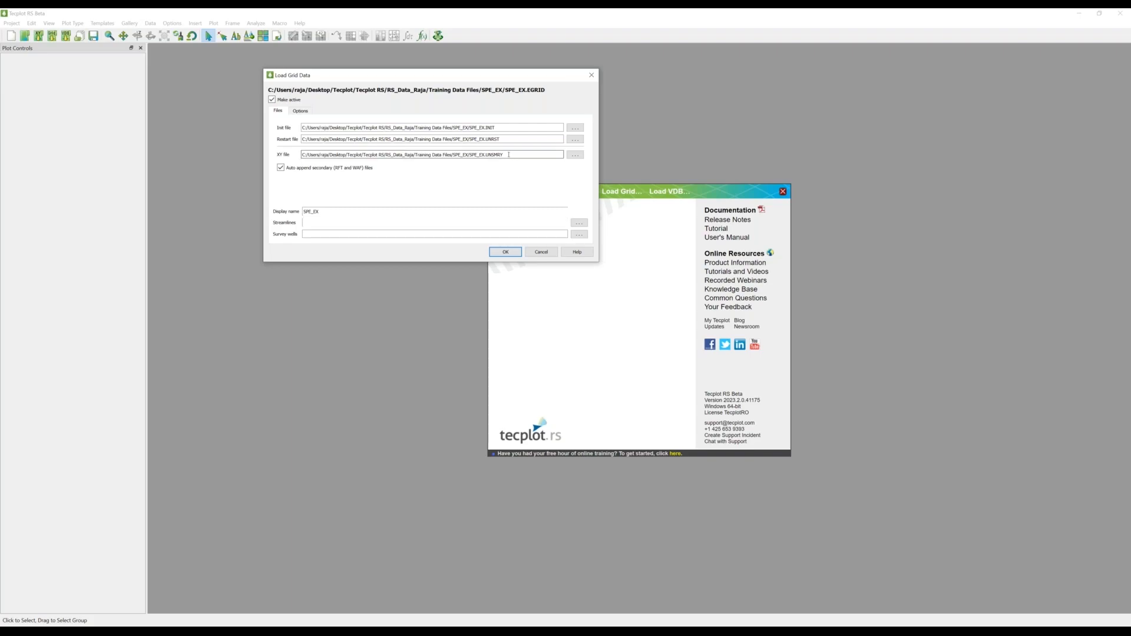
Step: Load the SPE_EX grid data together with its INIT, UNRST and UNSMRY files
drag(504, 155, 486, 155)
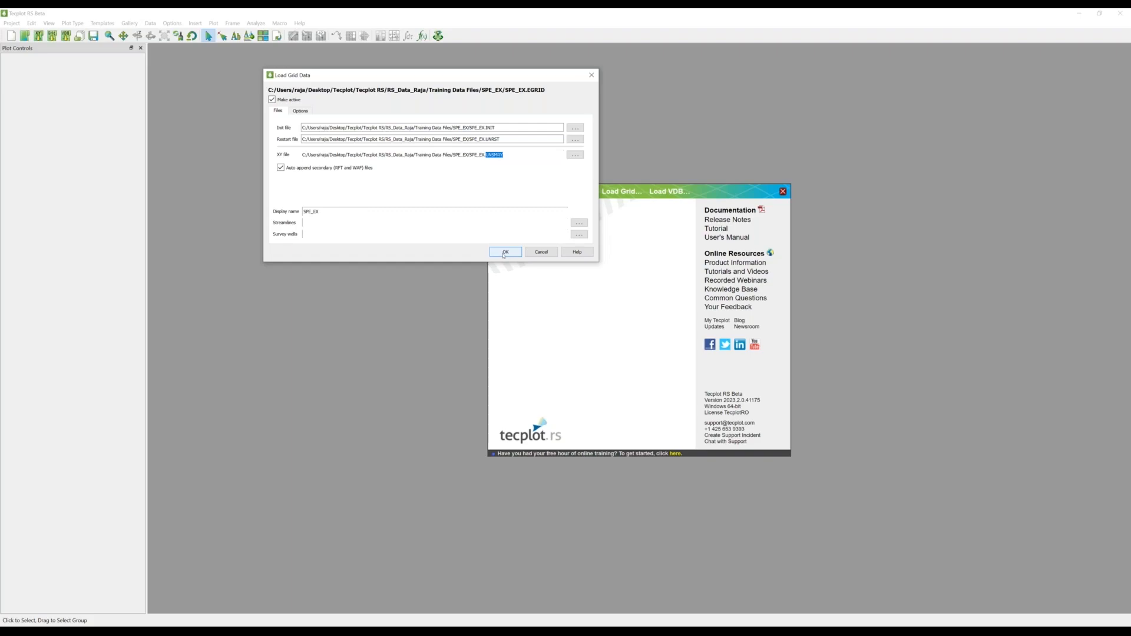
click(507, 252)
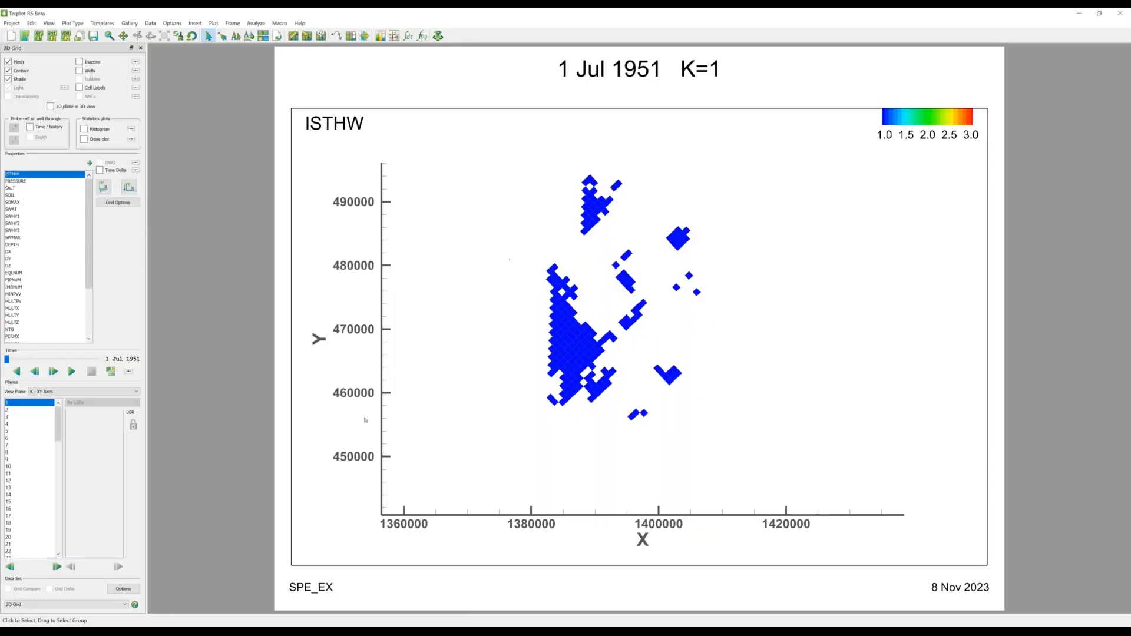
Step: Open the Paper Layout settings and set the paper size to Double
click(24, 604)
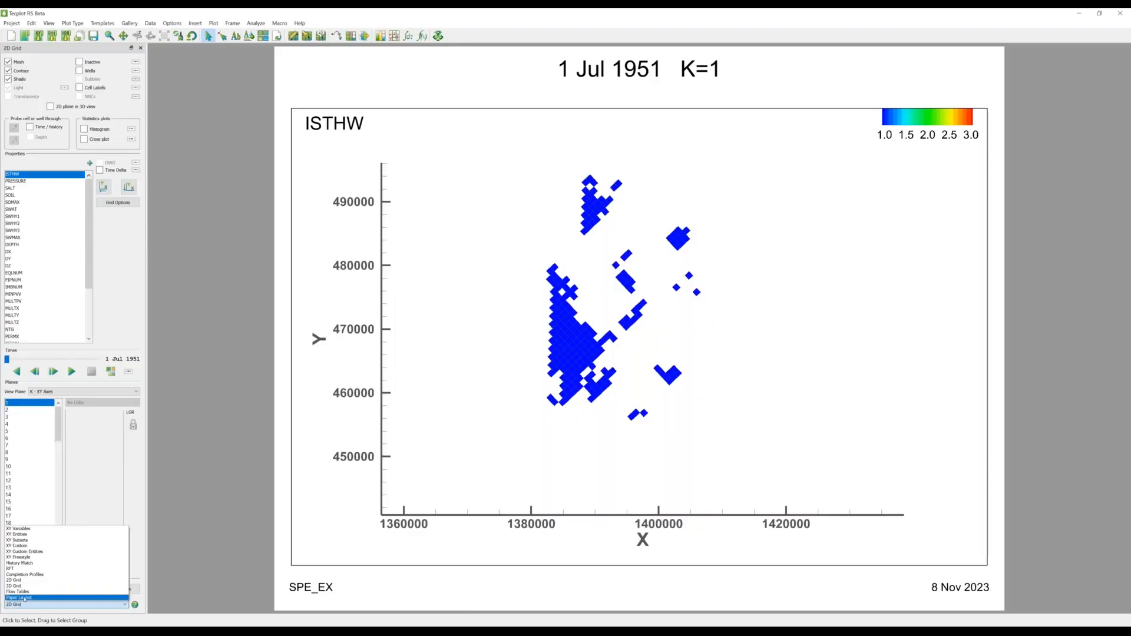
click(25, 598)
click(17, 89)
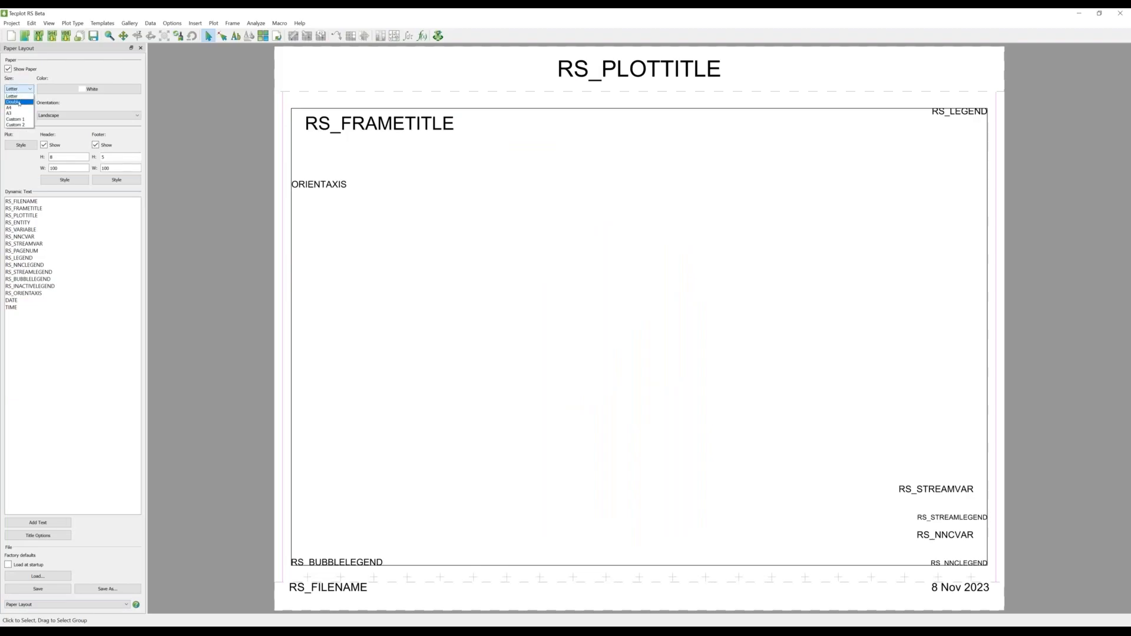
click(17, 102)
Step: Switch to the XY Variables plot type and plot WPT for well W405
click(36, 605)
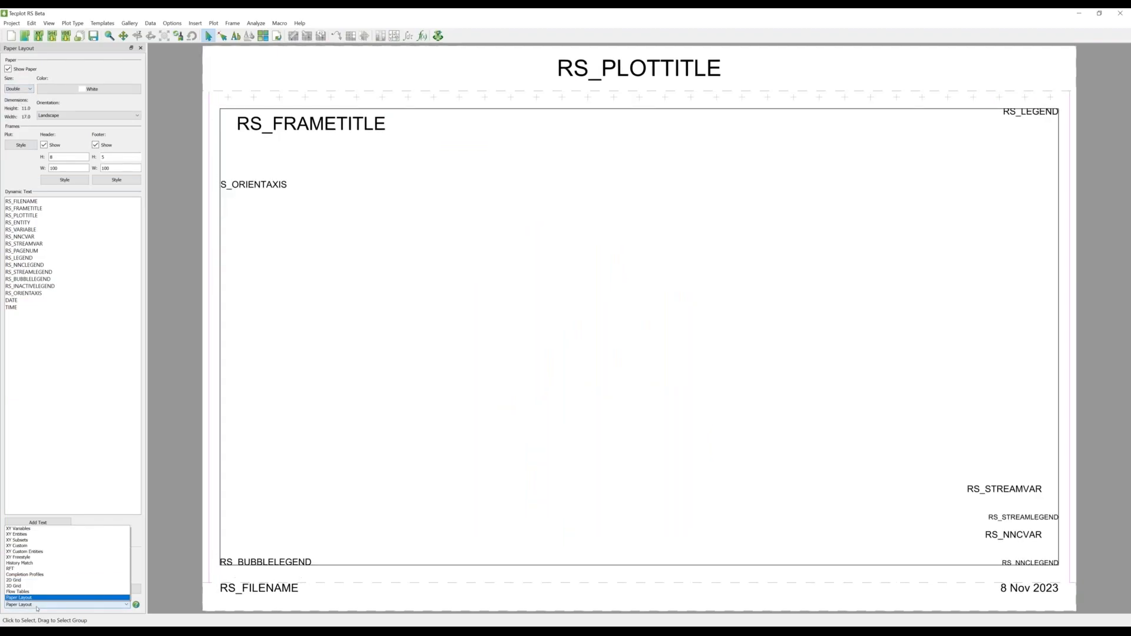
click(26, 530)
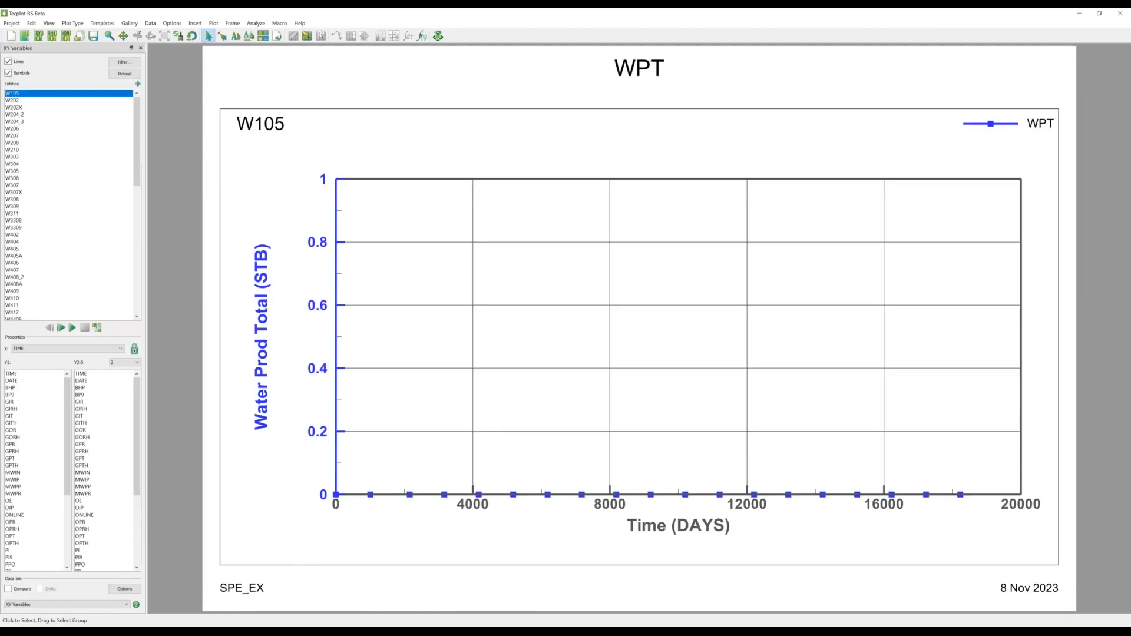
drag(61, 476, 61, 539)
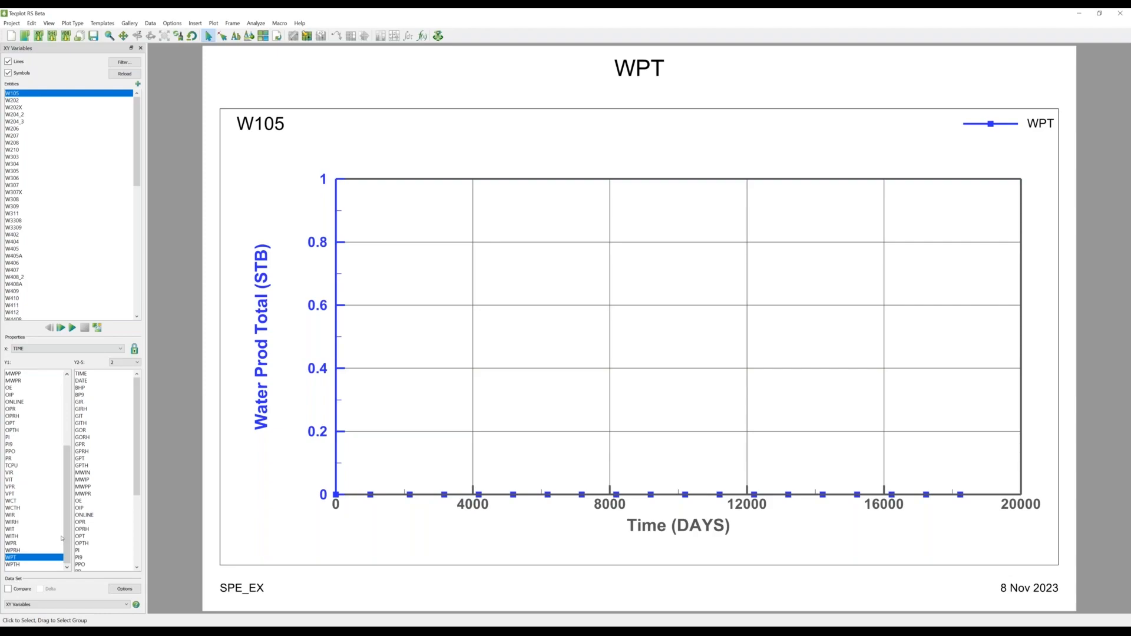
click(58, 248)
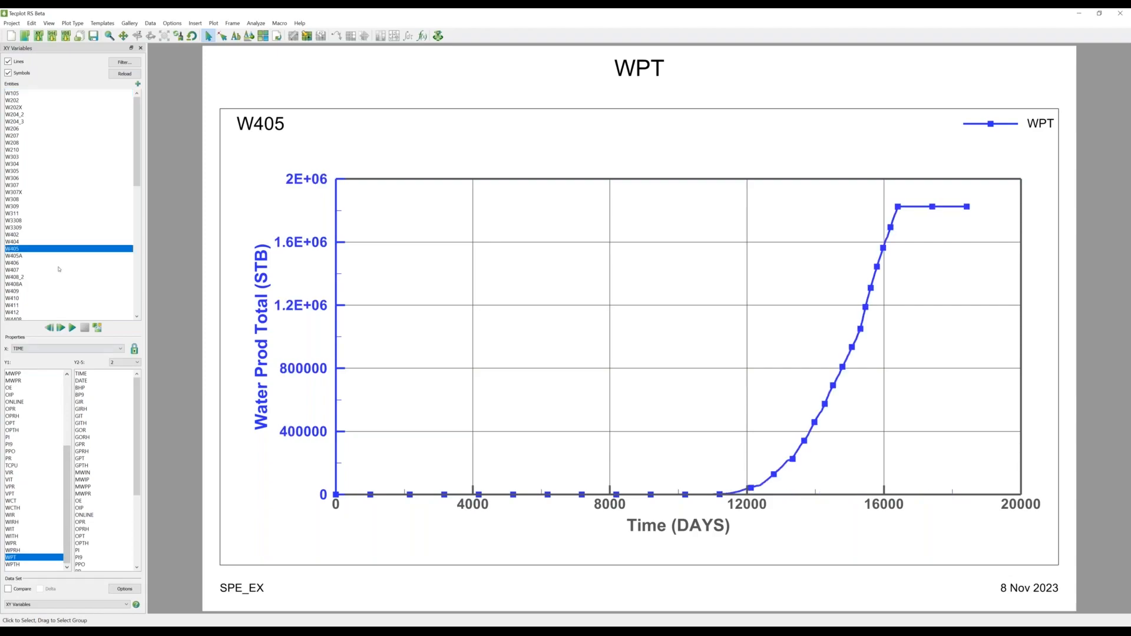
Step: Turn on data set comparison and review the WPT plots of the wells from W207 through W409
click(8, 589)
click(47, 135)
key(Down)
key(Down)
key(Down)
key(Down)
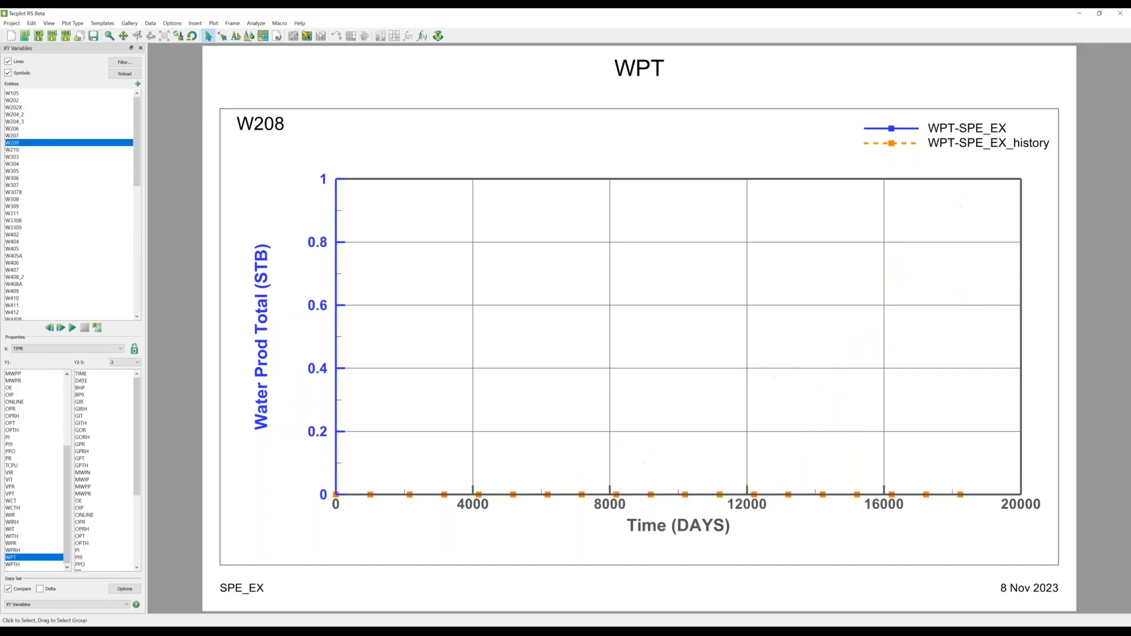
key(Down)
key(Down)
key(Down)
key(Down)
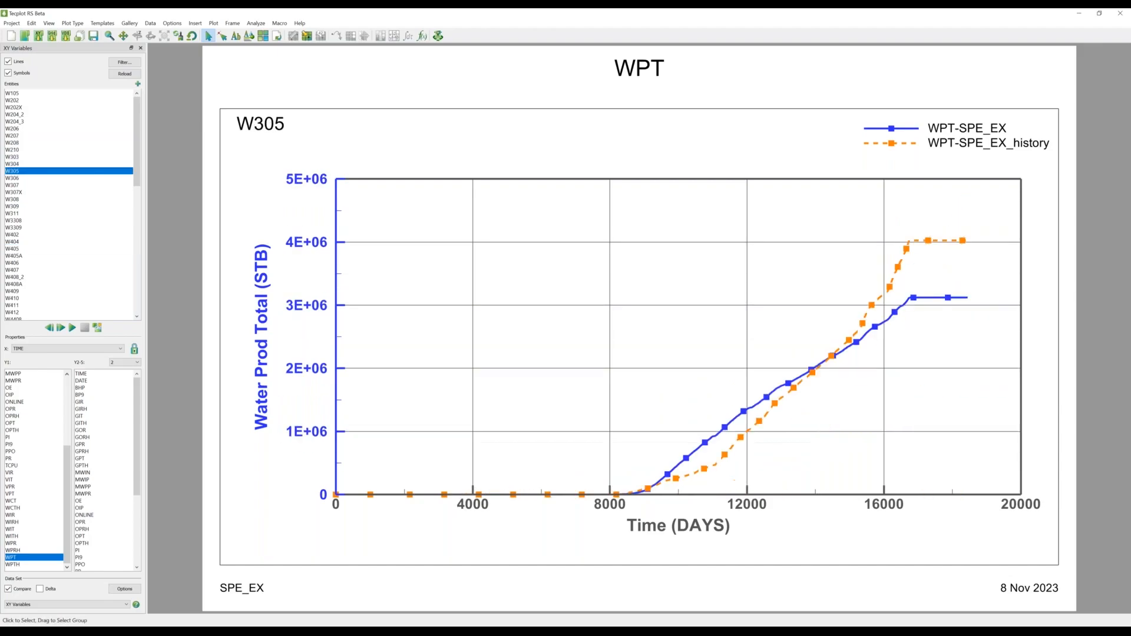
key(Down)
key(Down)
key(Down)
key(Down)
key(Down)
key(Down)
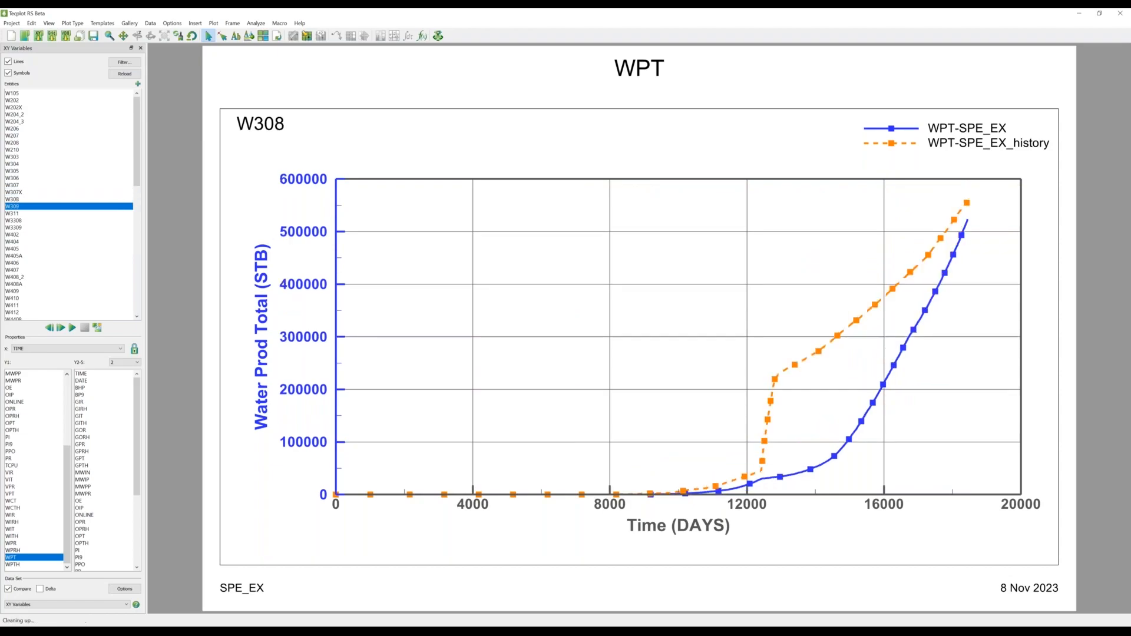
key(Down)
key(Down)
key(Down)
key(Down)
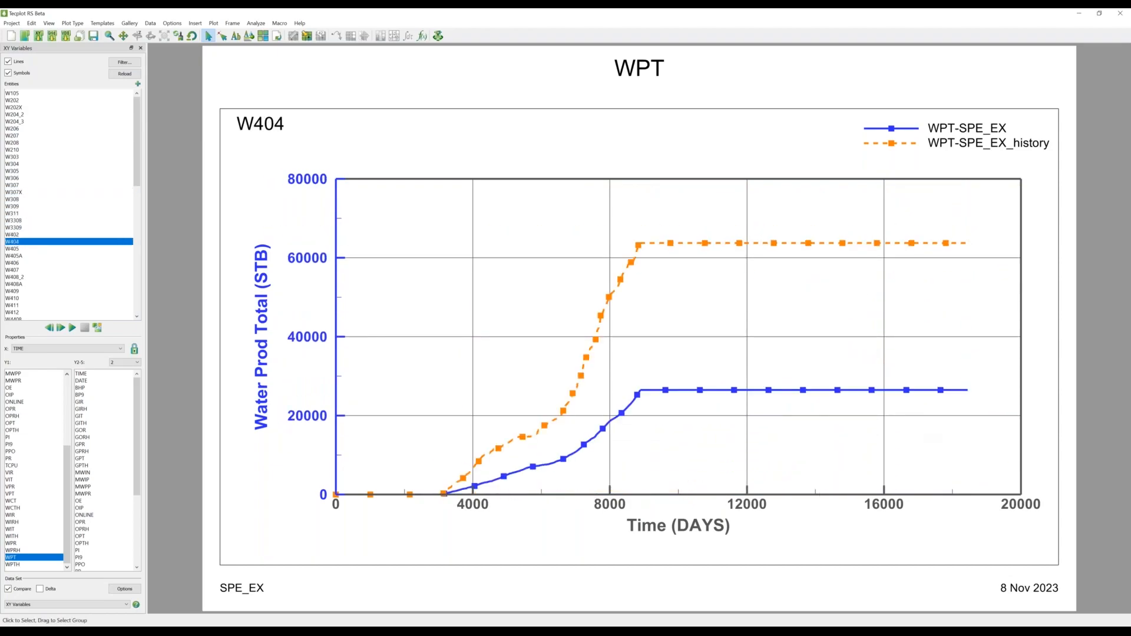
key(Down)
key(Down)
key(Down)
key(Down)
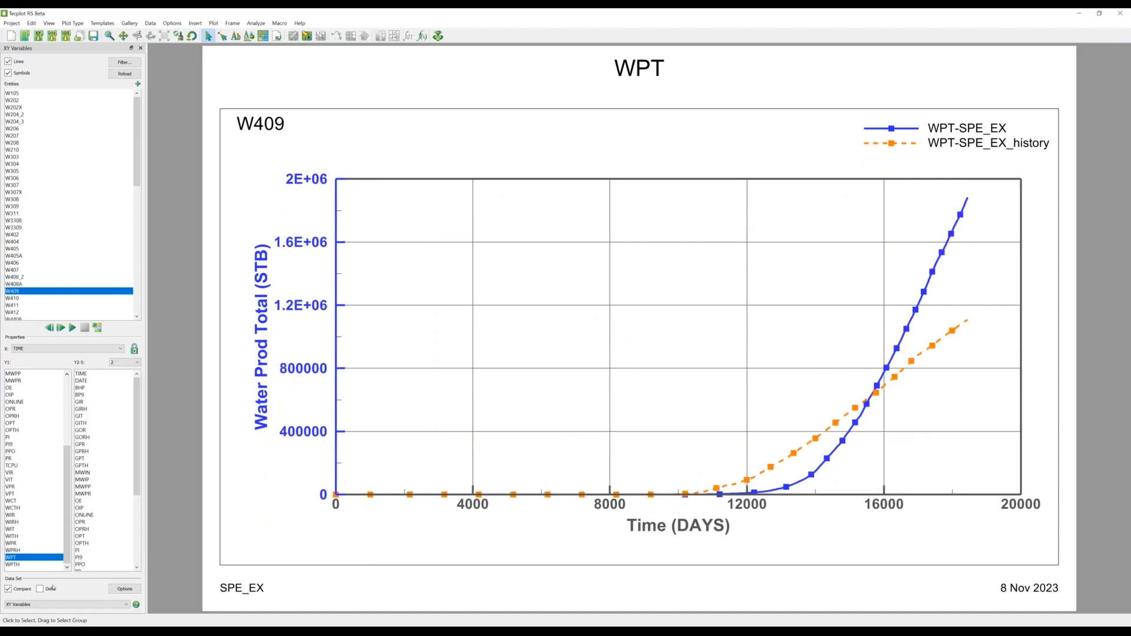
Step: Plot the delta between the compared data sets and view it for wells W208 and W308
click(40, 589)
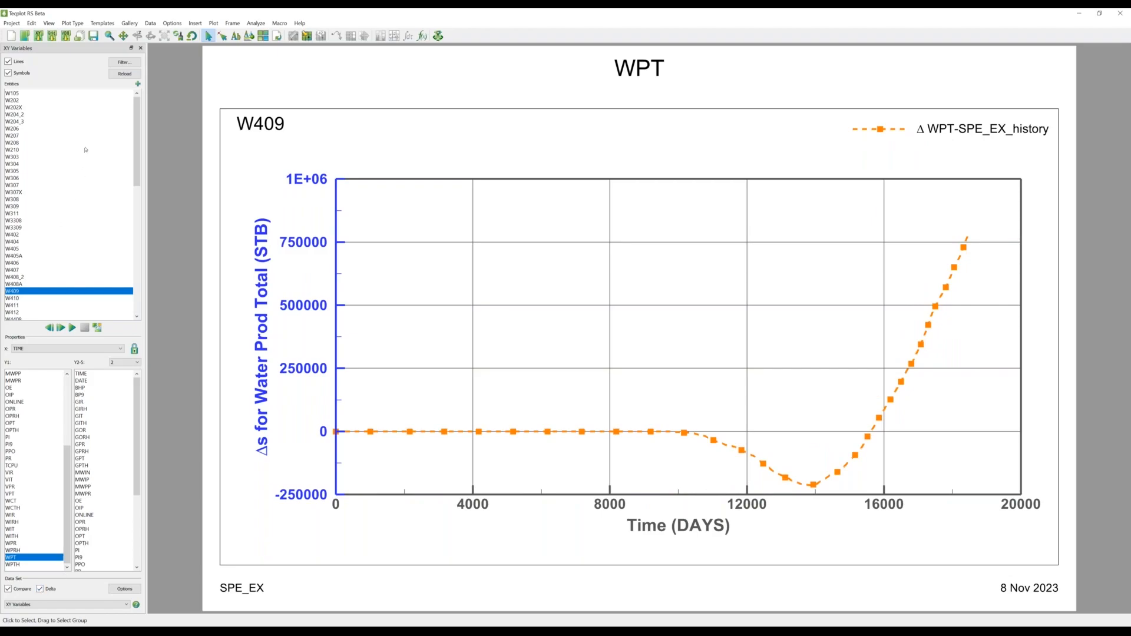
click(66, 143)
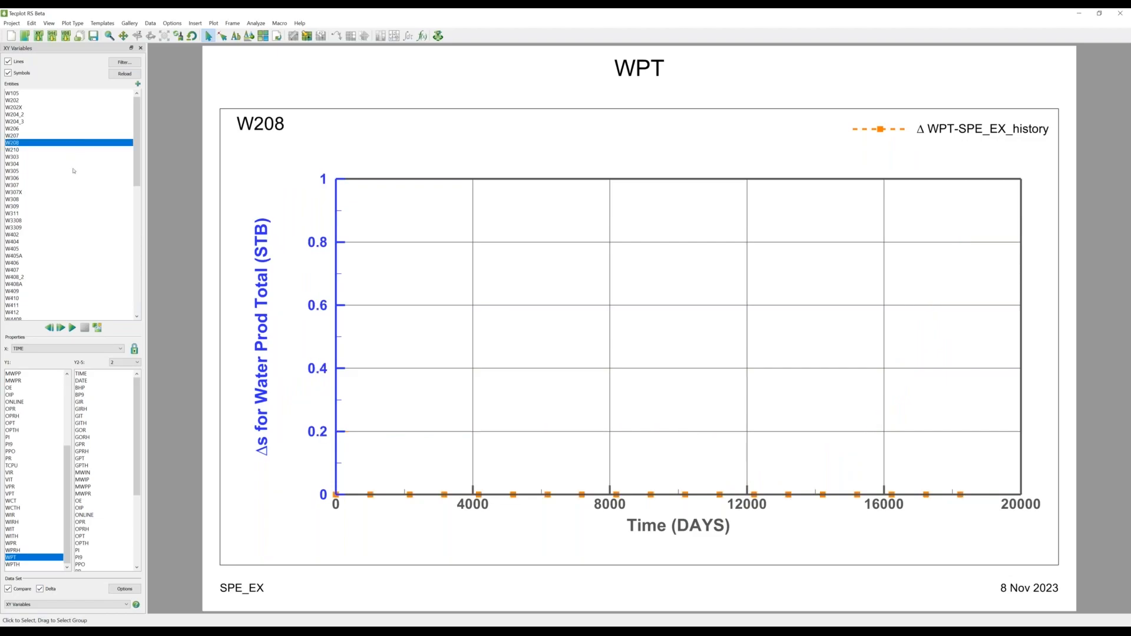
click(70, 199)
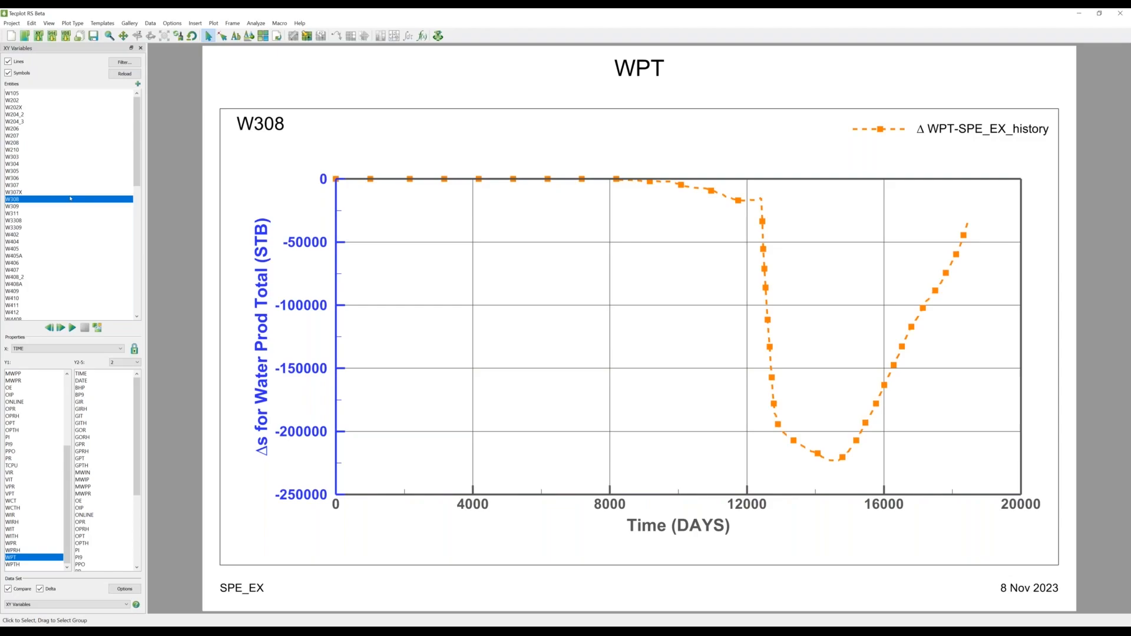
Step: Browse the WPT delta plots from W311 down the well list and back up to W3308
click(60, 214)
key(Down)
key(Down)
key(Down)
key(Down)
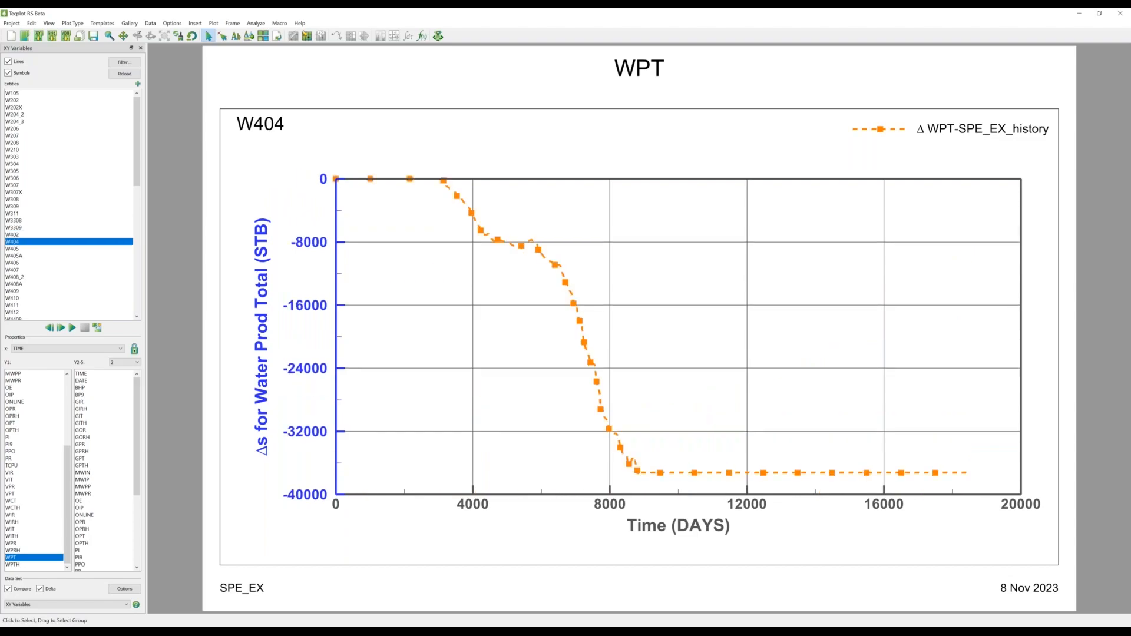
key(Down)
key(Down)
key(Down)
key(Down)
key(Down)
key(Down)
key(Down)
key(Up)
key(Up)
key(Up)
key(Up)
key(Up)
key(Up)
key(Up)
key(Up)
key(Up)
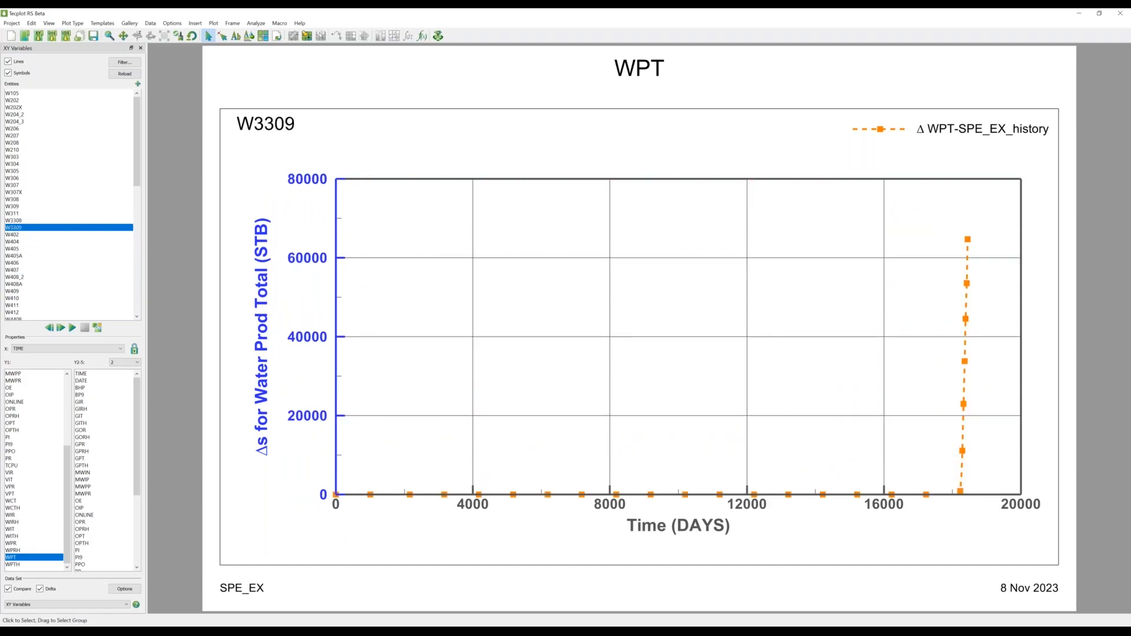
key(Up)
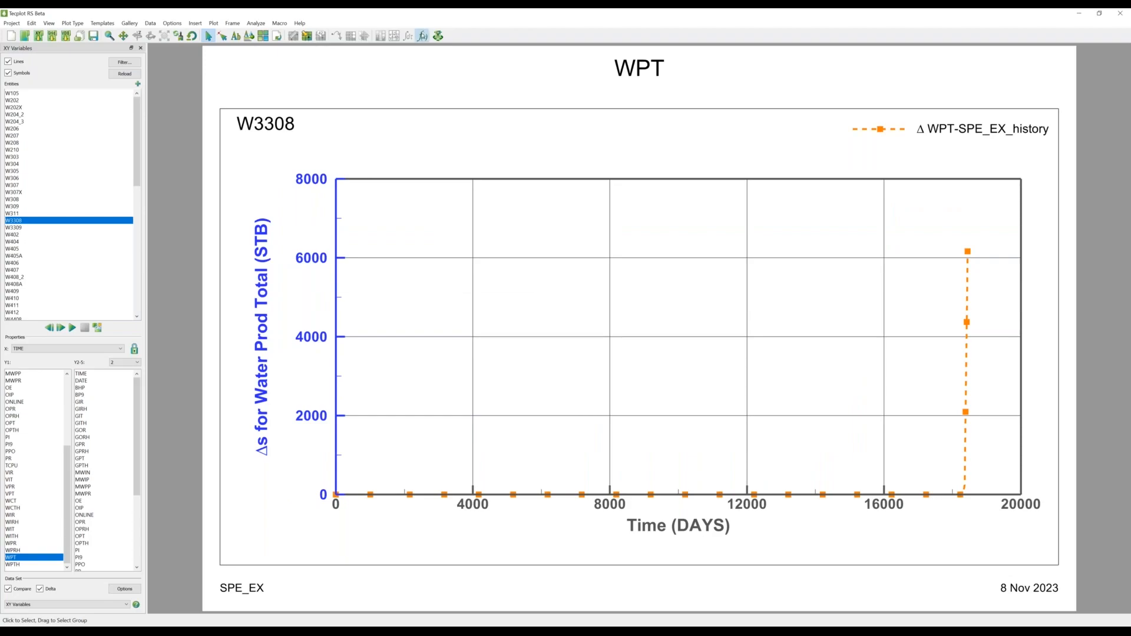
Step: Create and calculate the XY equation {WPTDelta}={WPT}-{WPTH}, and close the equation editor
click(422, 36)
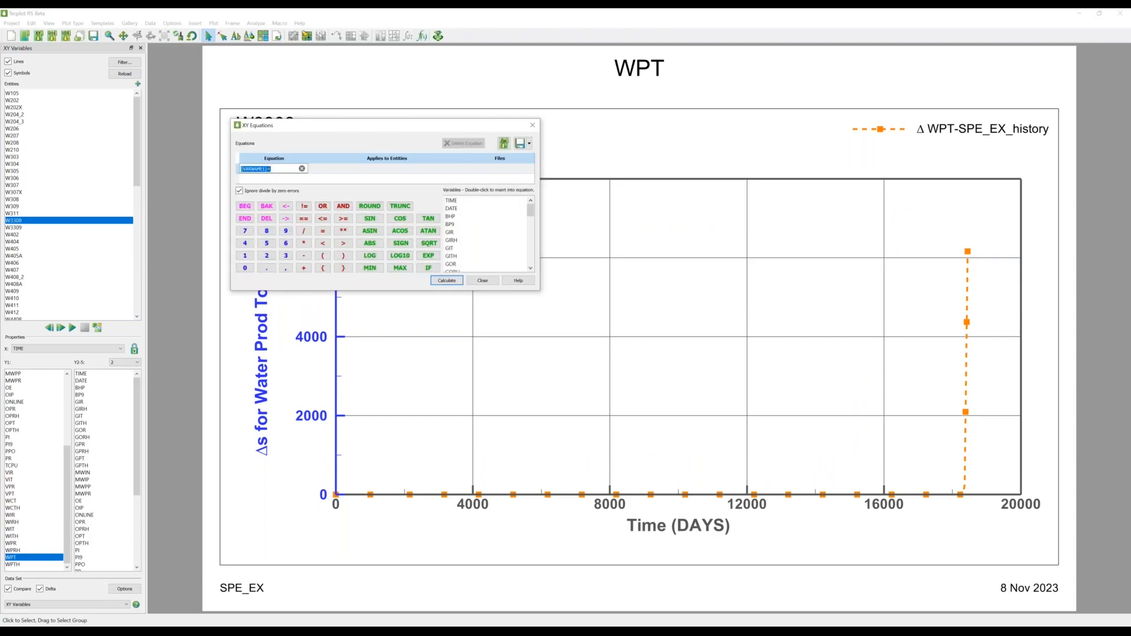
drag(266, 170, 246, 172)
text(WPTDelta)
drag(530, 214, 528, 265)
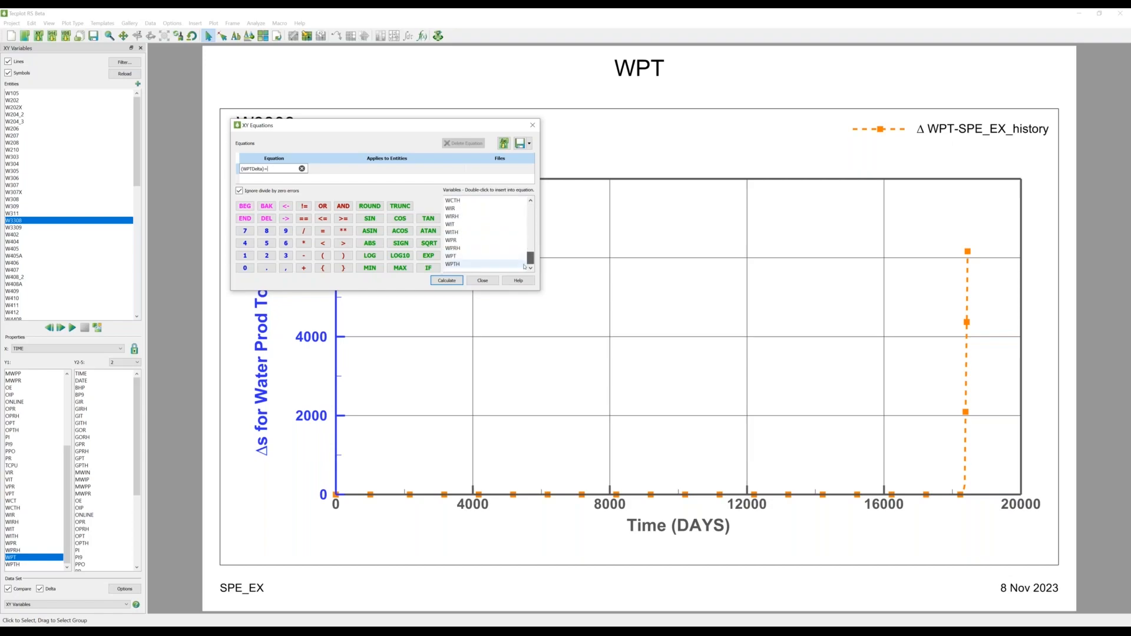
double_click(467, 256)
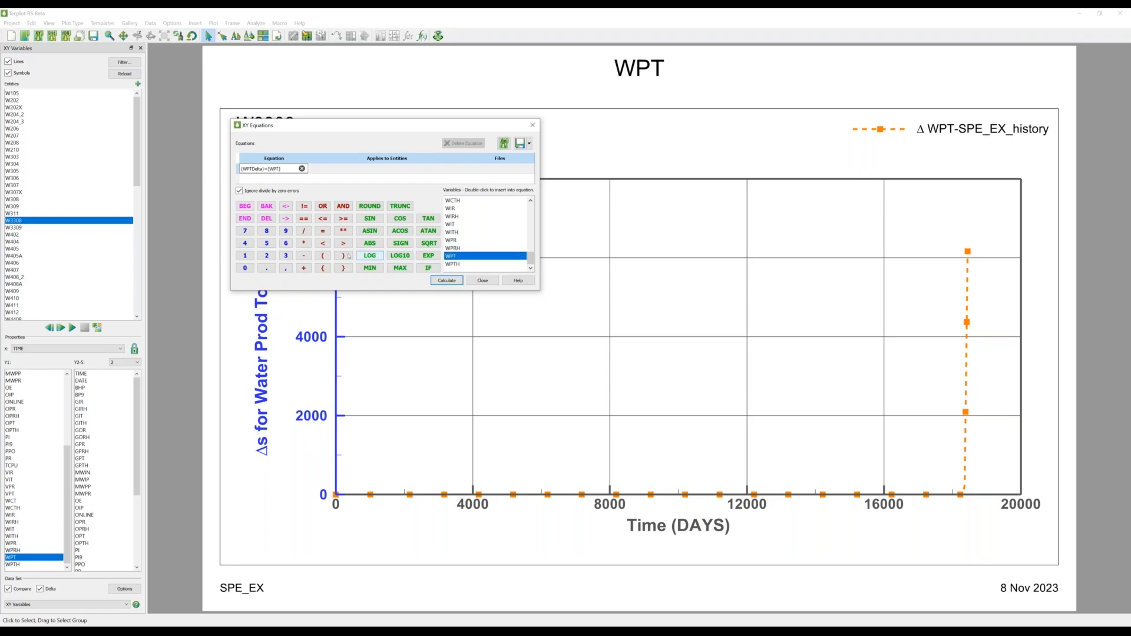
click(303, 255)
double_click(453, 263)
click(447, 281)
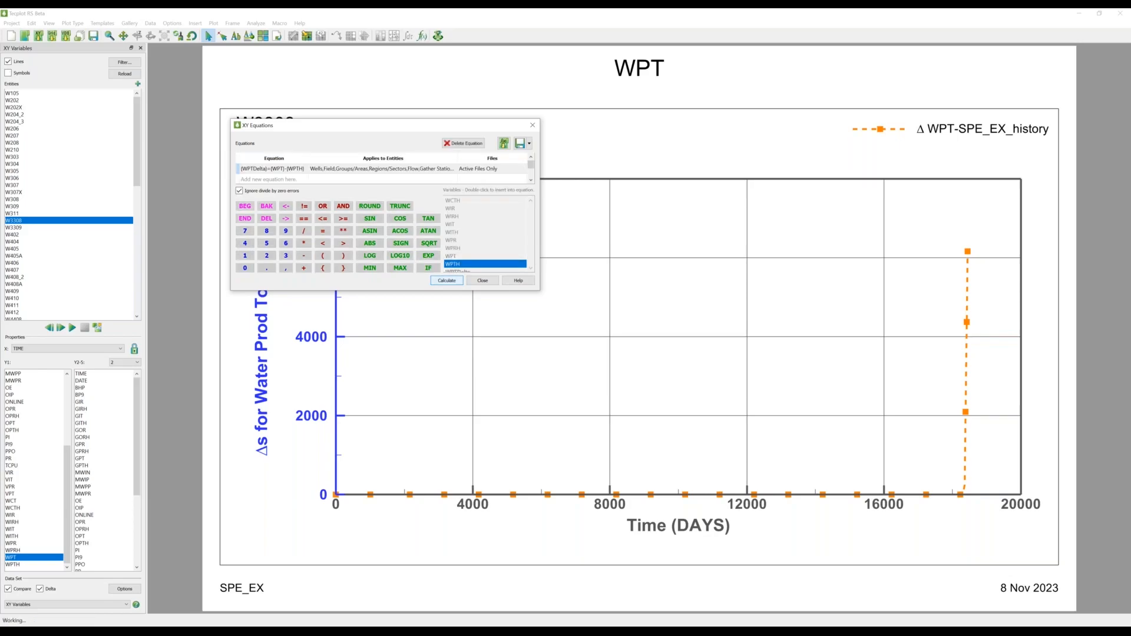
click(532, 125)
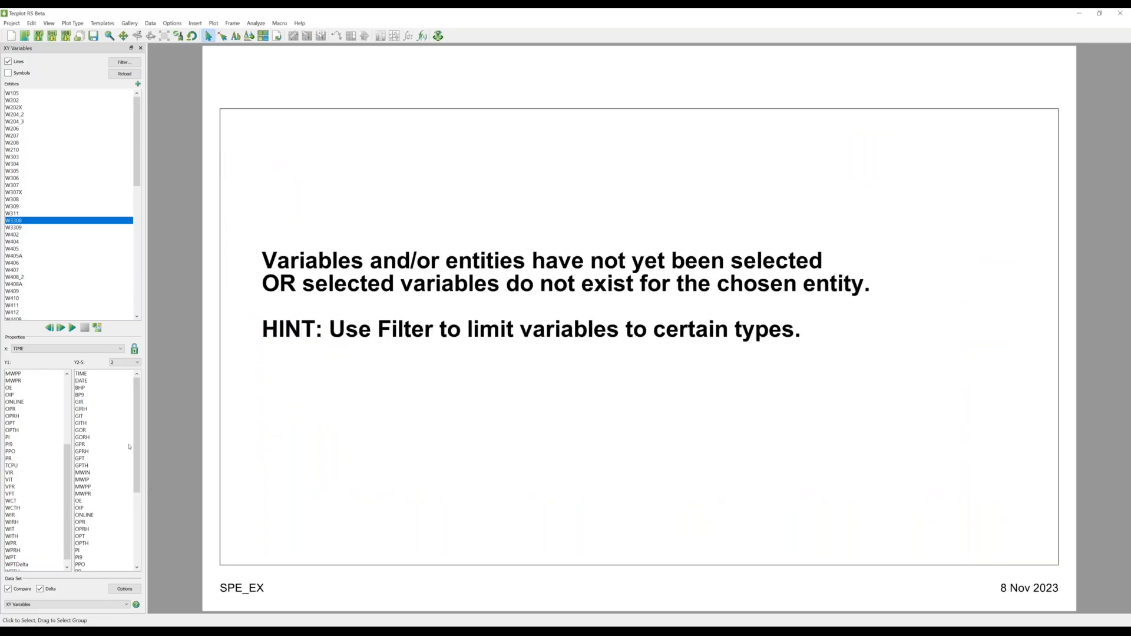
Step: Plot WPTDelta for well W3308 and return to the WPT delta plot, viewing well W406
drag(67, 464, 67, 475)
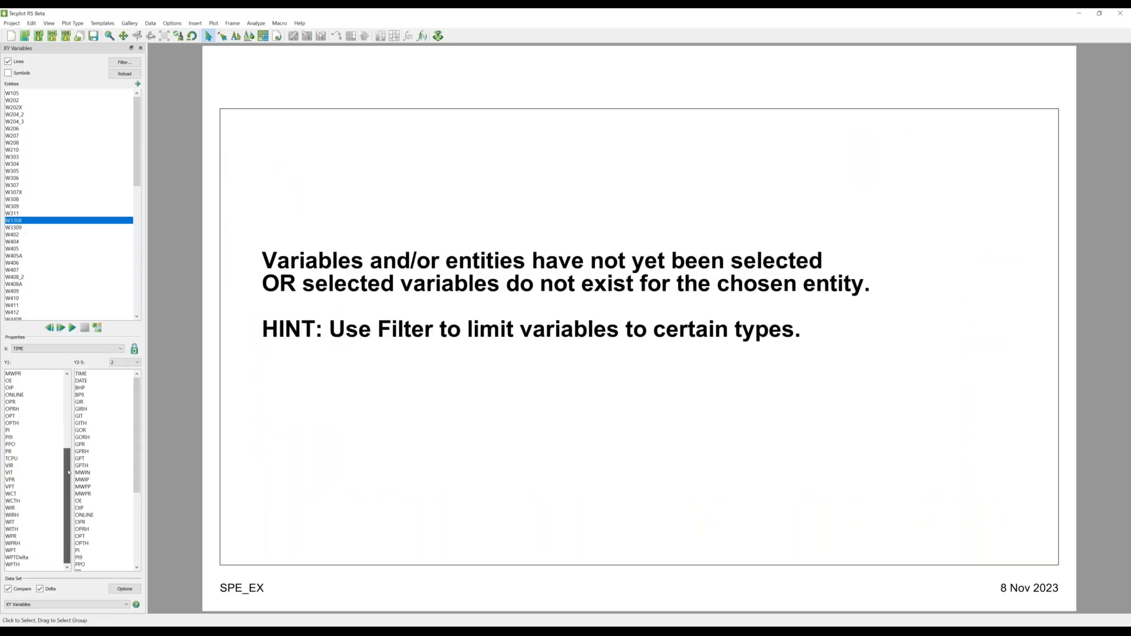
click(26, 557)
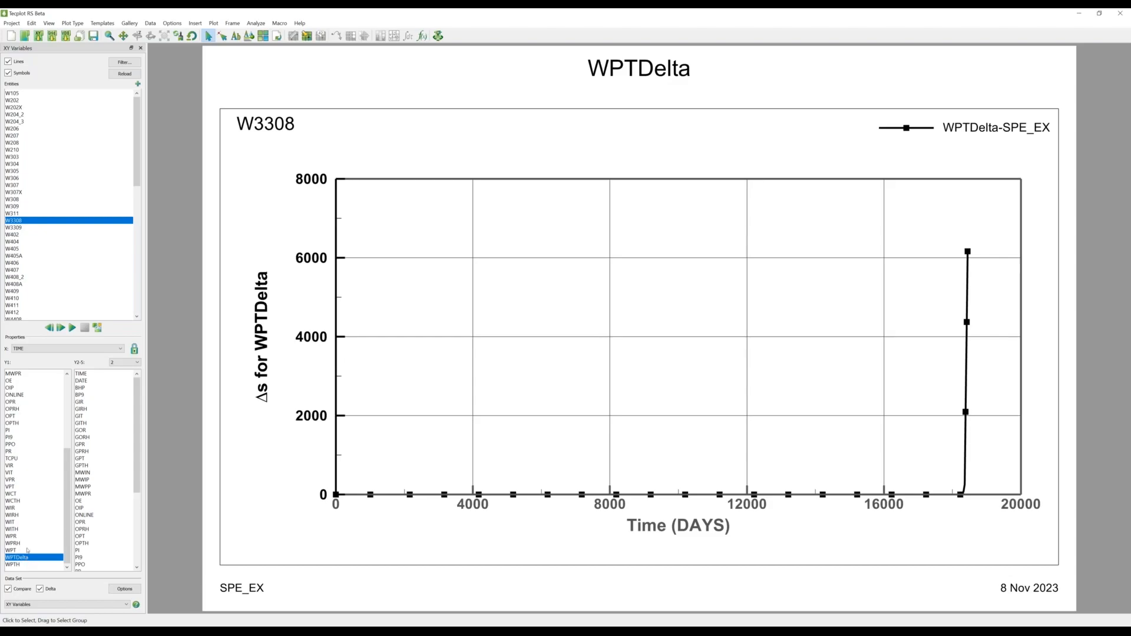
click(26, 551)
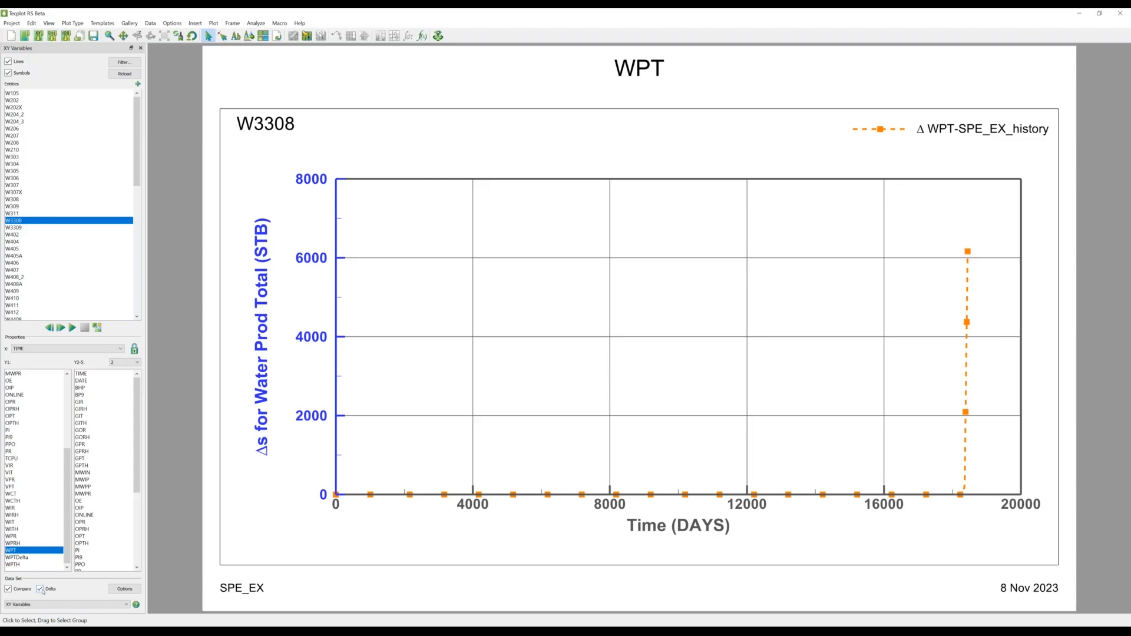
click(80, 262)
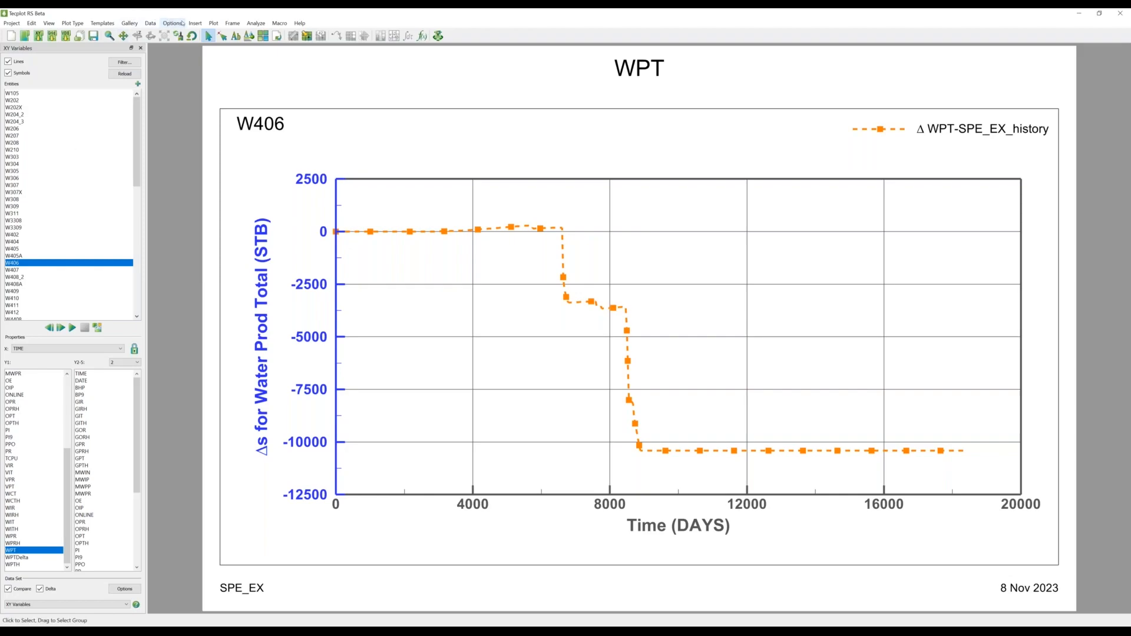
Step: Apply the first listed template to lay out four custom XY plots for the well
click(101, 23)
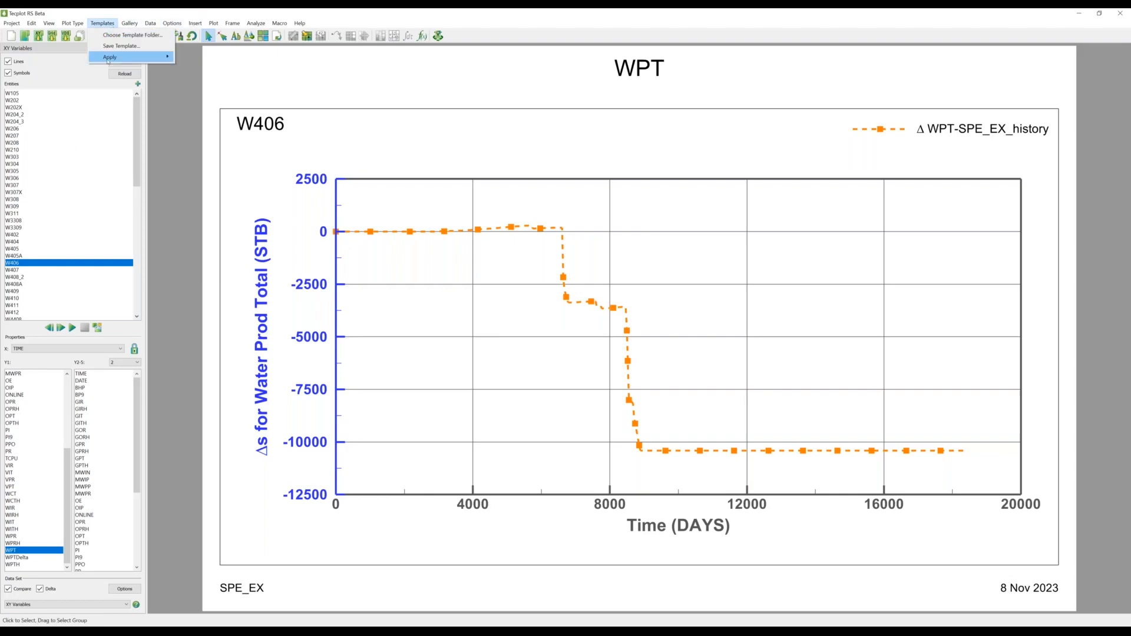
mouse_move(108, 57)
click(188, 58)
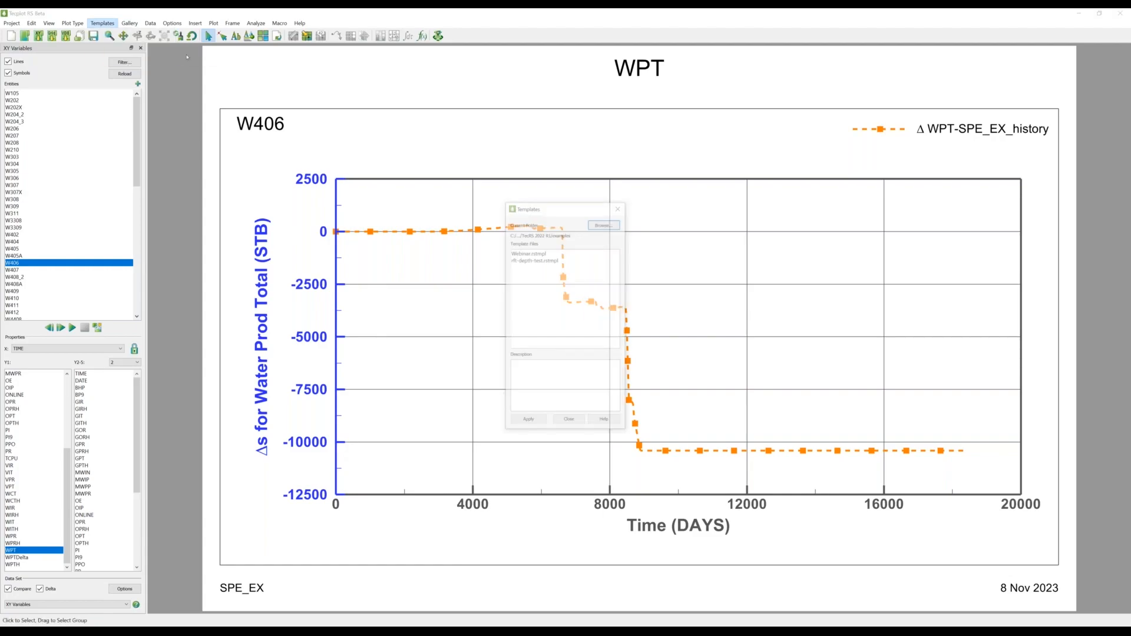
click(525, 252)
click(528, 422)
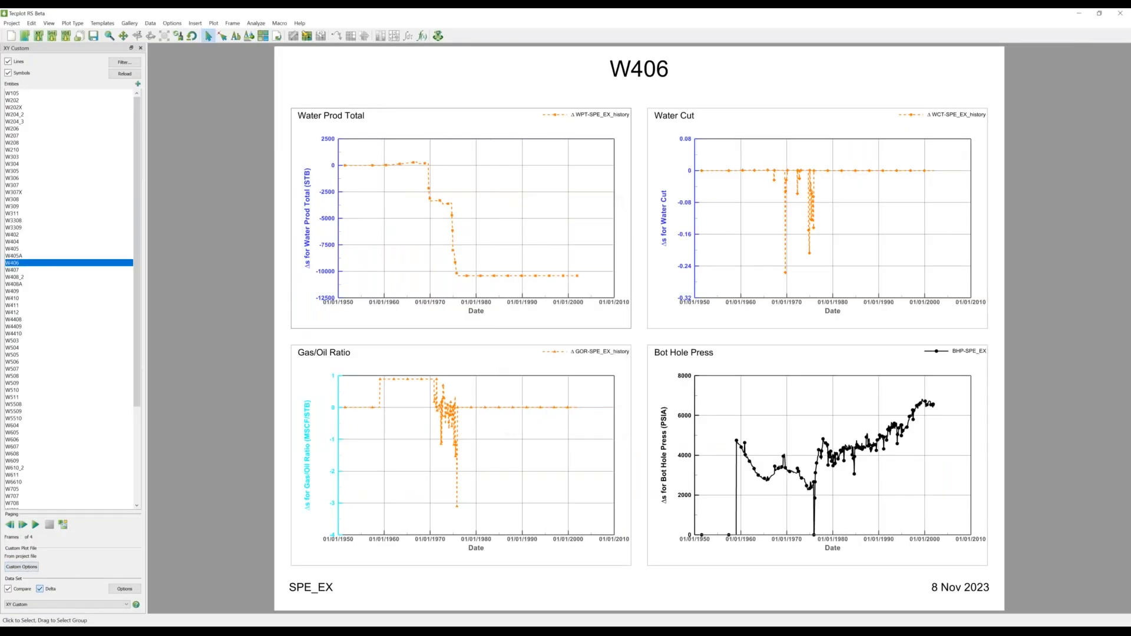
Step: Turn off the delta display and review the four-plot comparison for W304 and the wells from W206 through W307
click(40, 588)
click(55, 163)
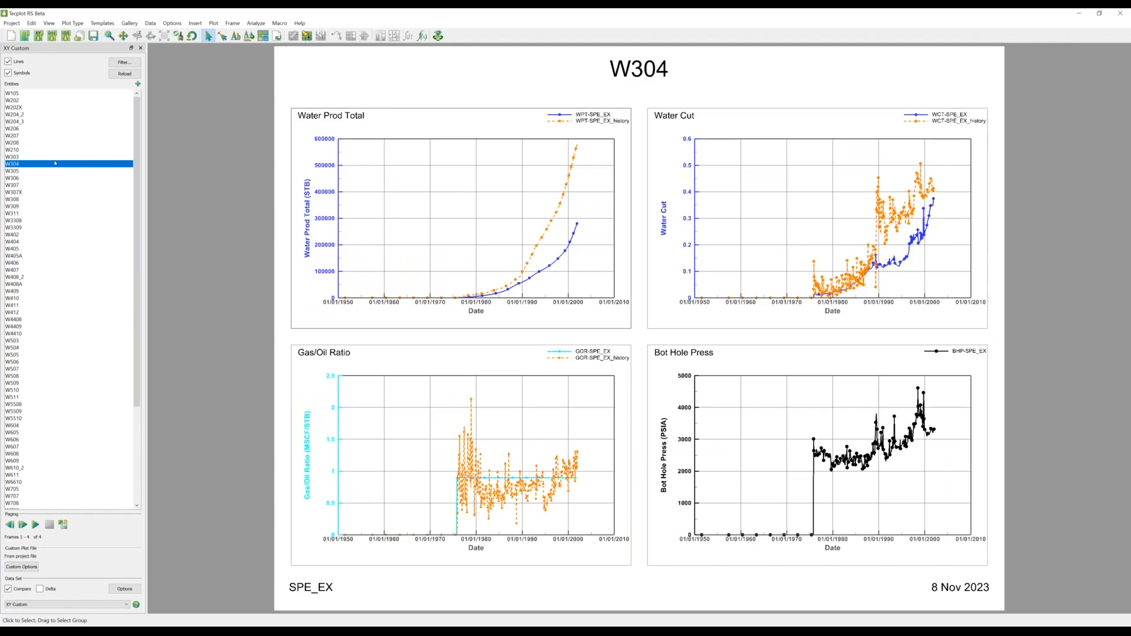
click(59, 129)
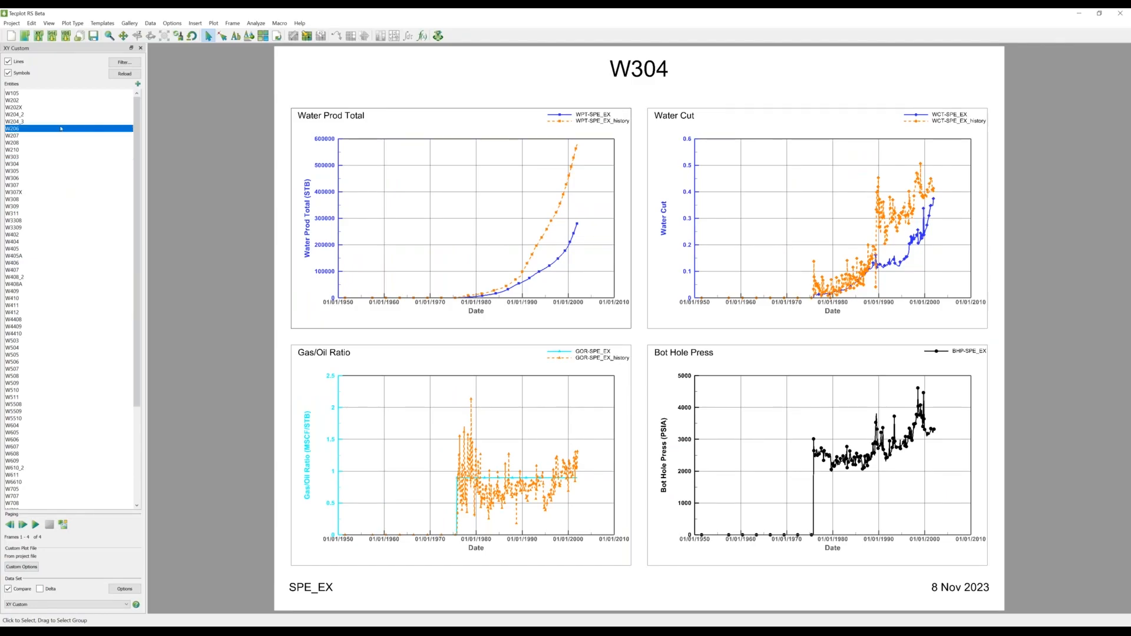
key(Down)
key(Down)
key(Down)
key(Down)
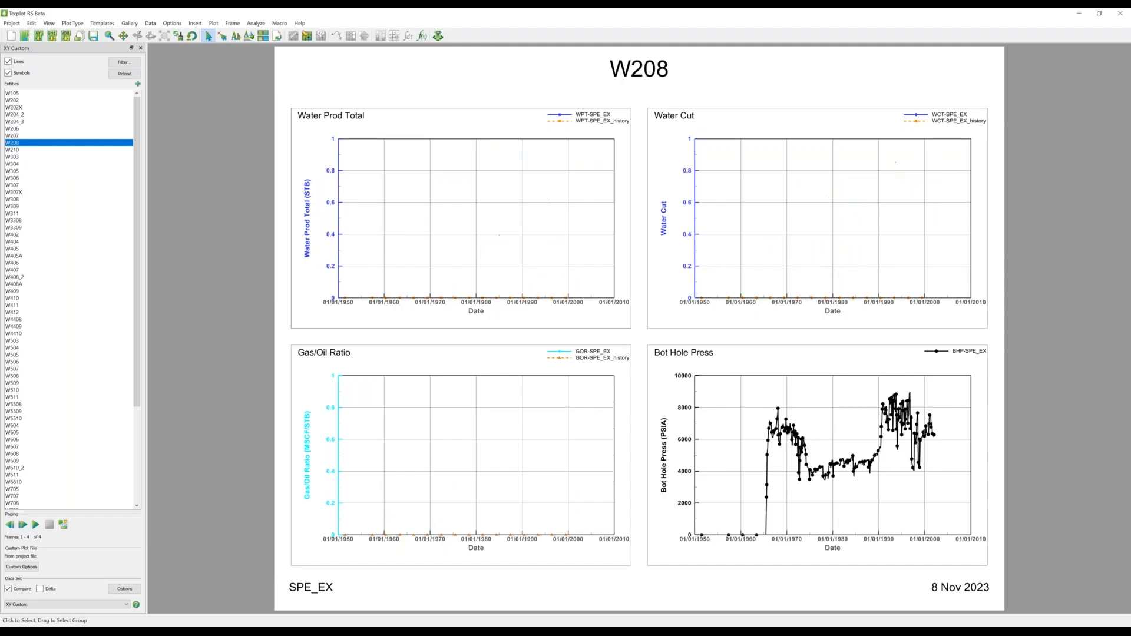
key(Down)
key(Down)
key(Down)
key(Down)
key(Down)
key(Down)
key(Down)
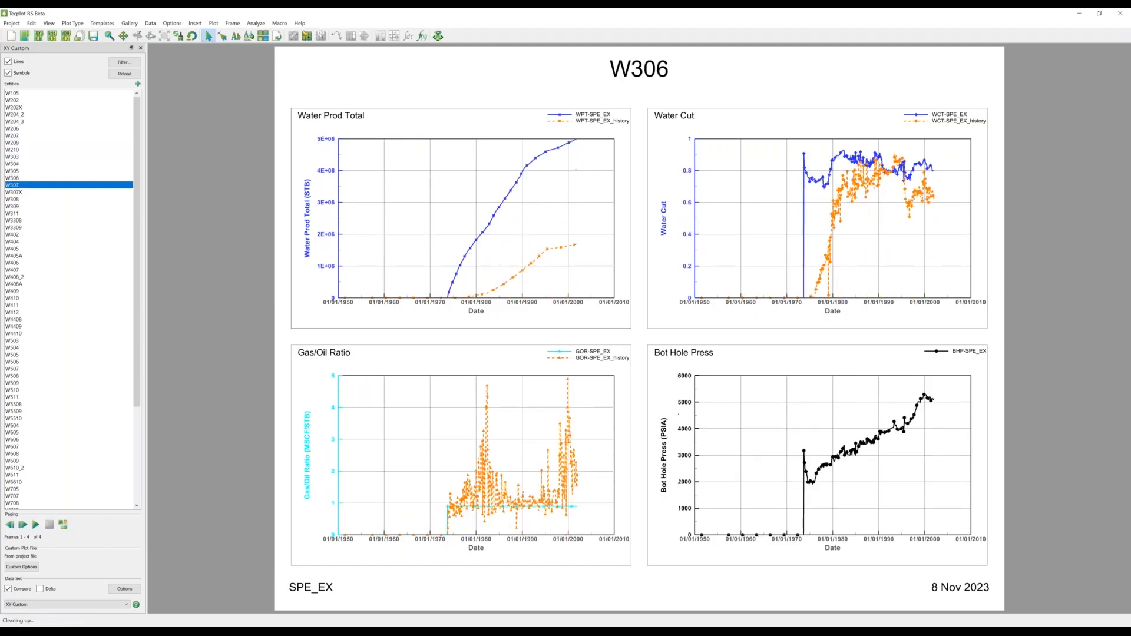
Step: Review the four-plot comparison of simulated and historical results for the wells from W307X through W407
key(Down)
key(Down)
key(Down)
key(Down)
key(Down)
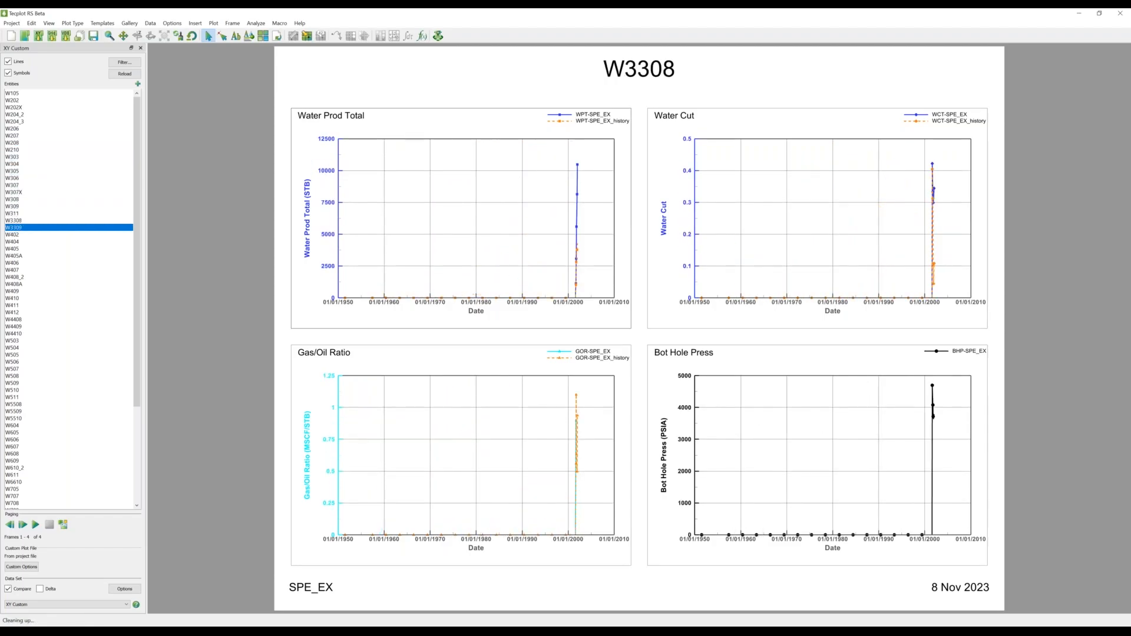
key(Down)
key(Down)
key(Down)
key(Down)
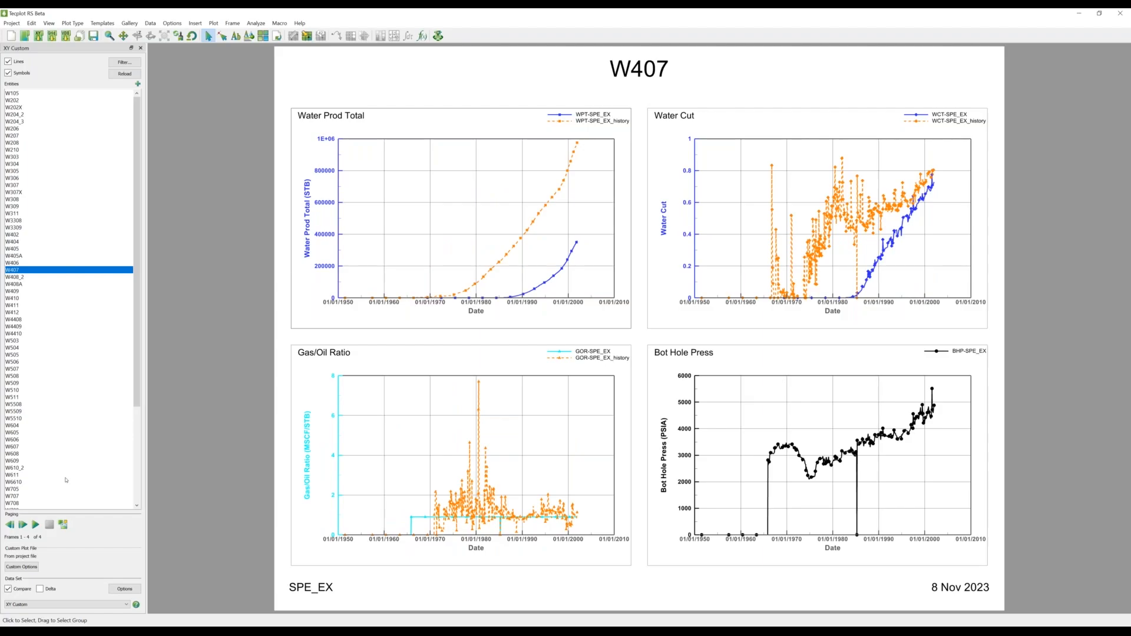
Step: Switch to the paper layout view and set the paper size to Double
click(46, 605)
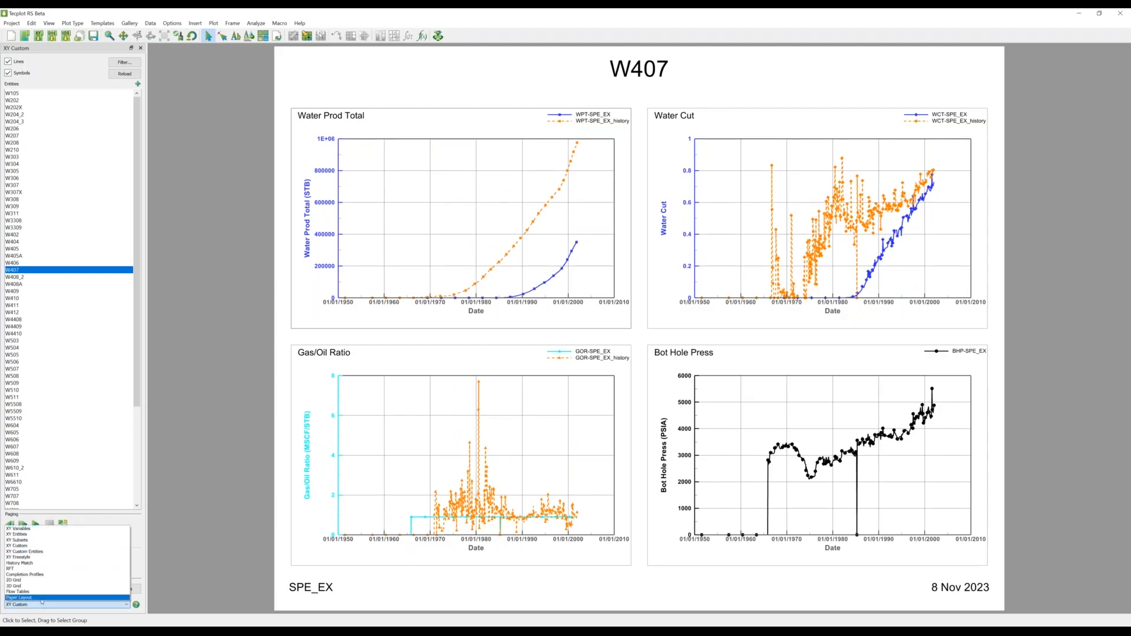
click(42, 597)
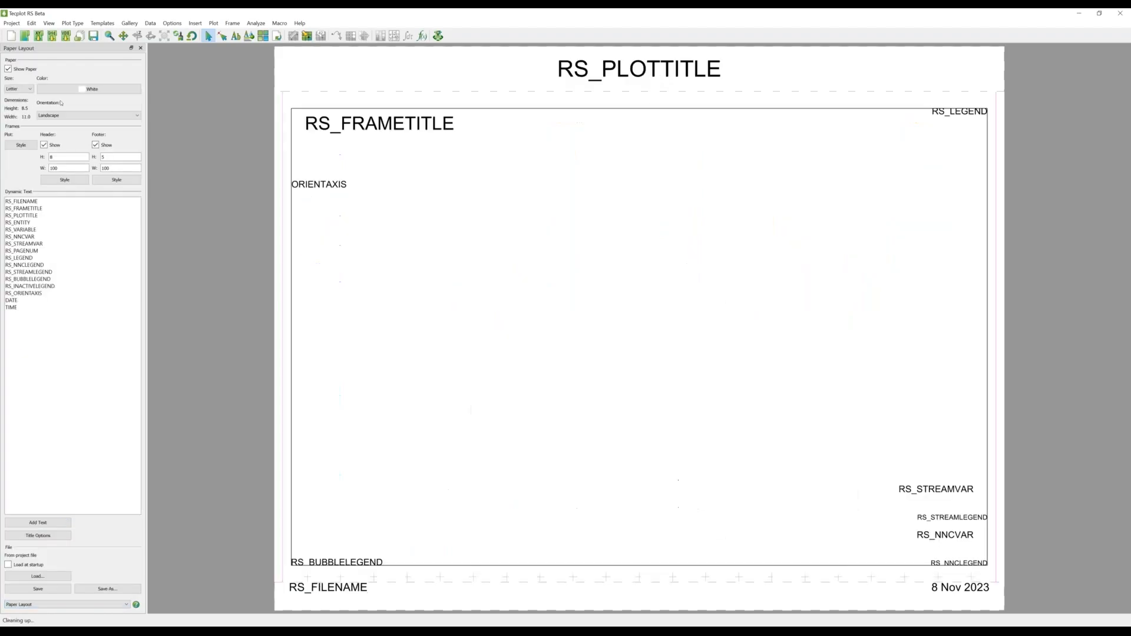
click(19, 89)
click(16, 102)
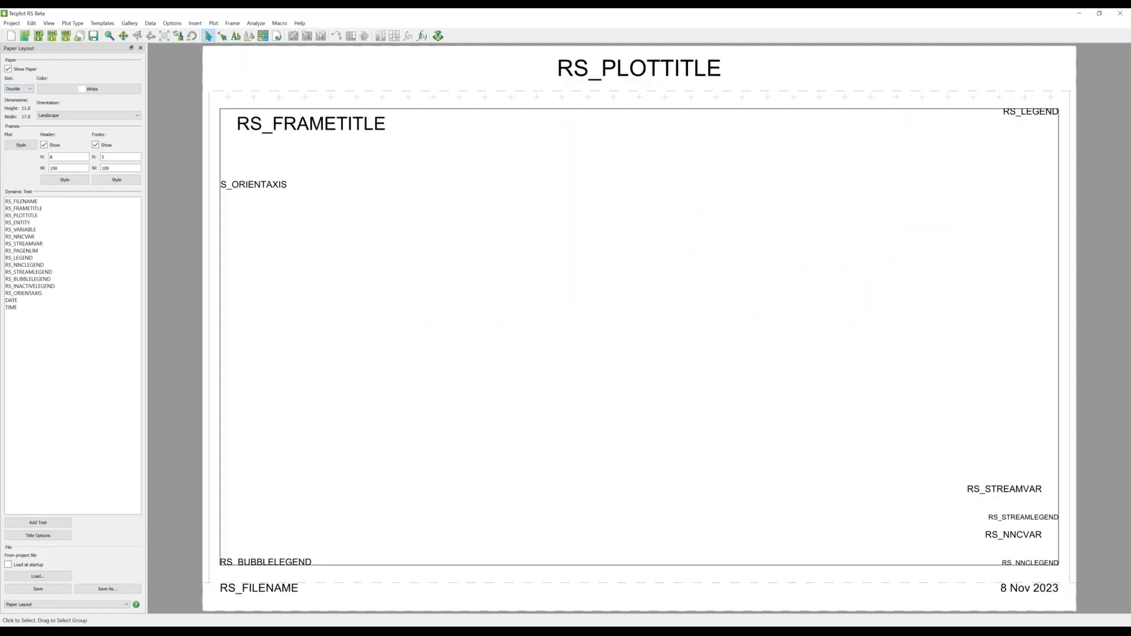
Step: Return to the XY Variables plots, apply Single Frame mode, and plot WPT for well W407
click(35, 605)
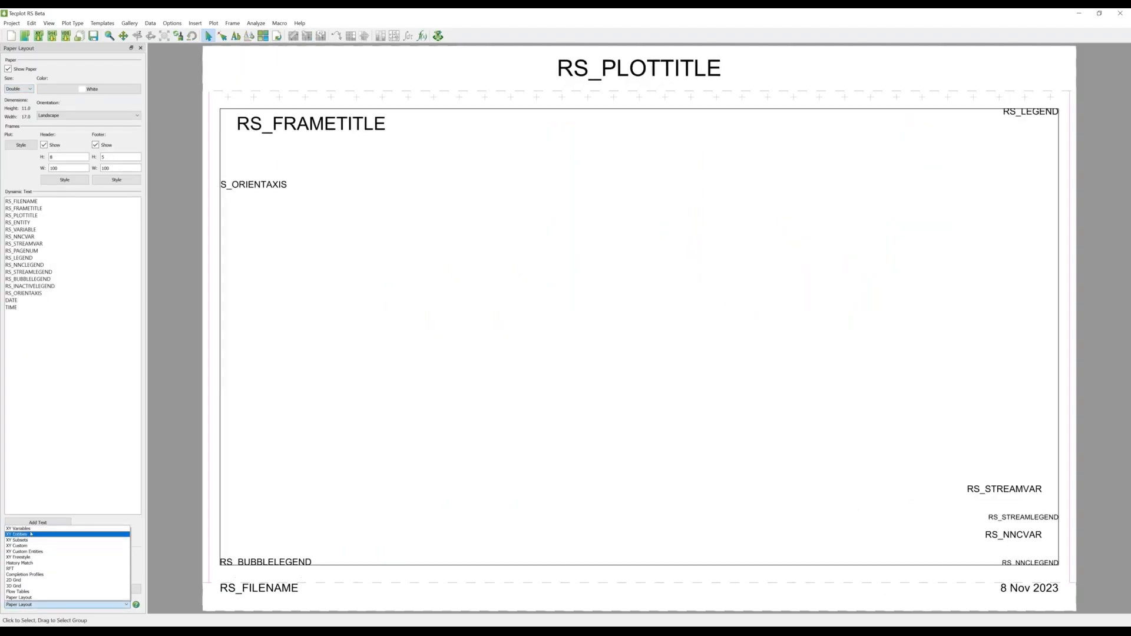
click(31, 529)
click(262, 36)
click(289, 74)
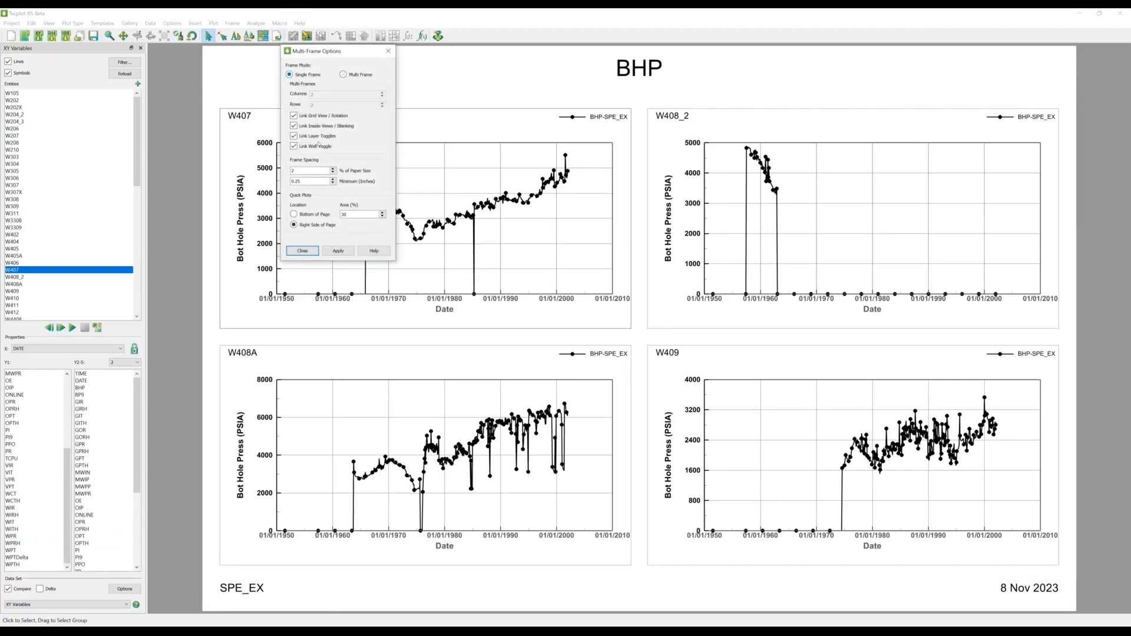
click(339, 251)
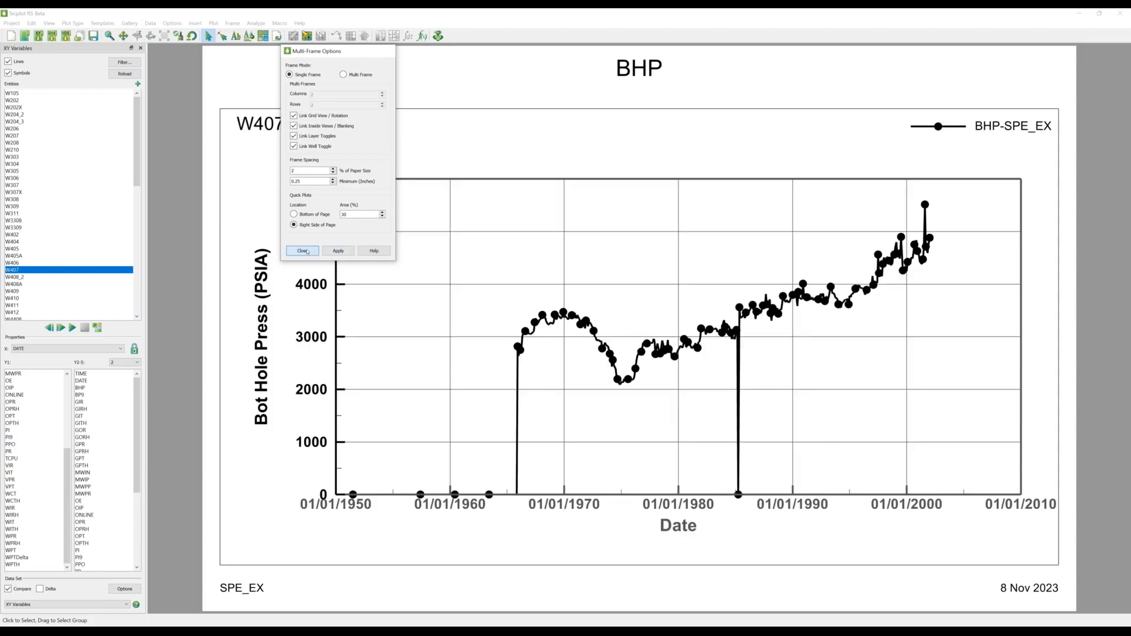
click(302, 251)
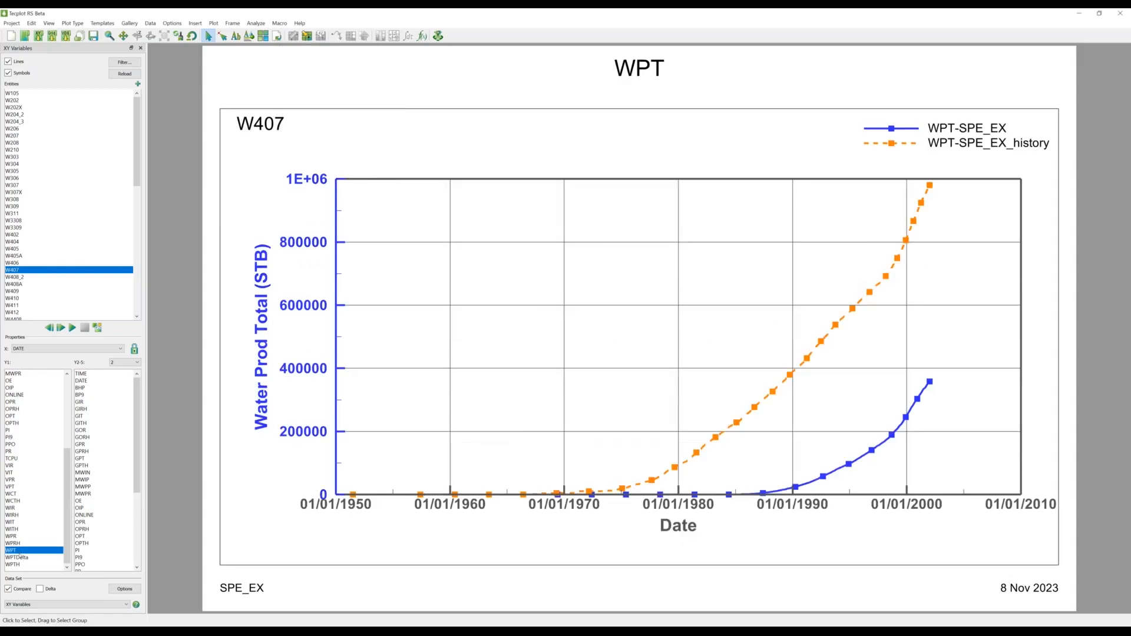
Step: Switch to the 3D grid plot, turn on the wells, and colour the grid by SWAT water saturation
click(47, 605)
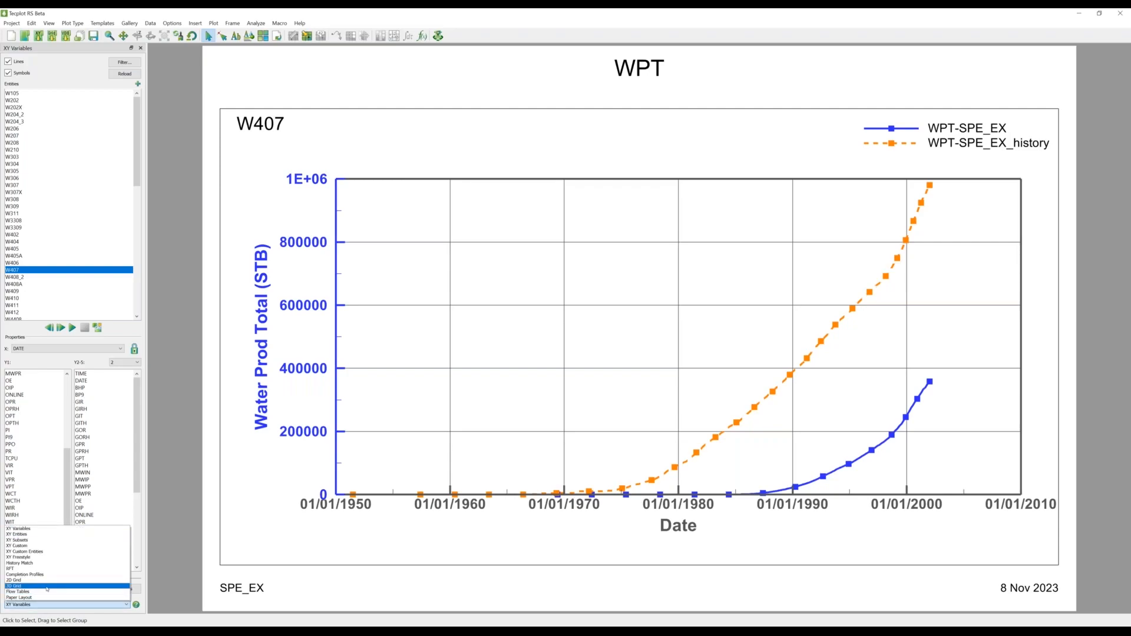
click(47, 587)
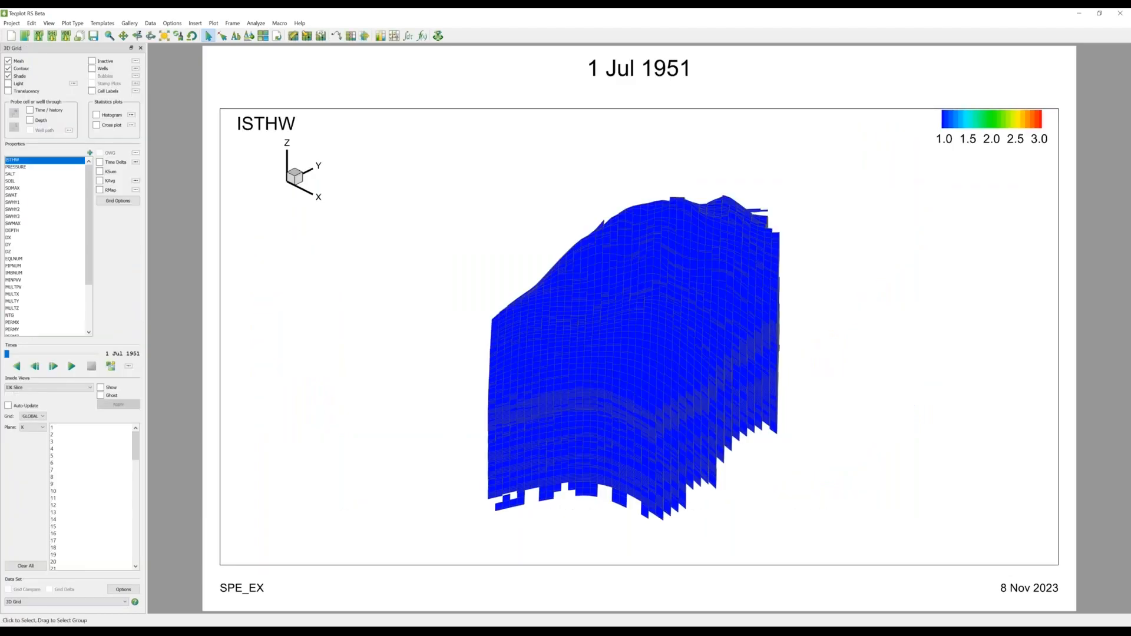
click(92, 68)
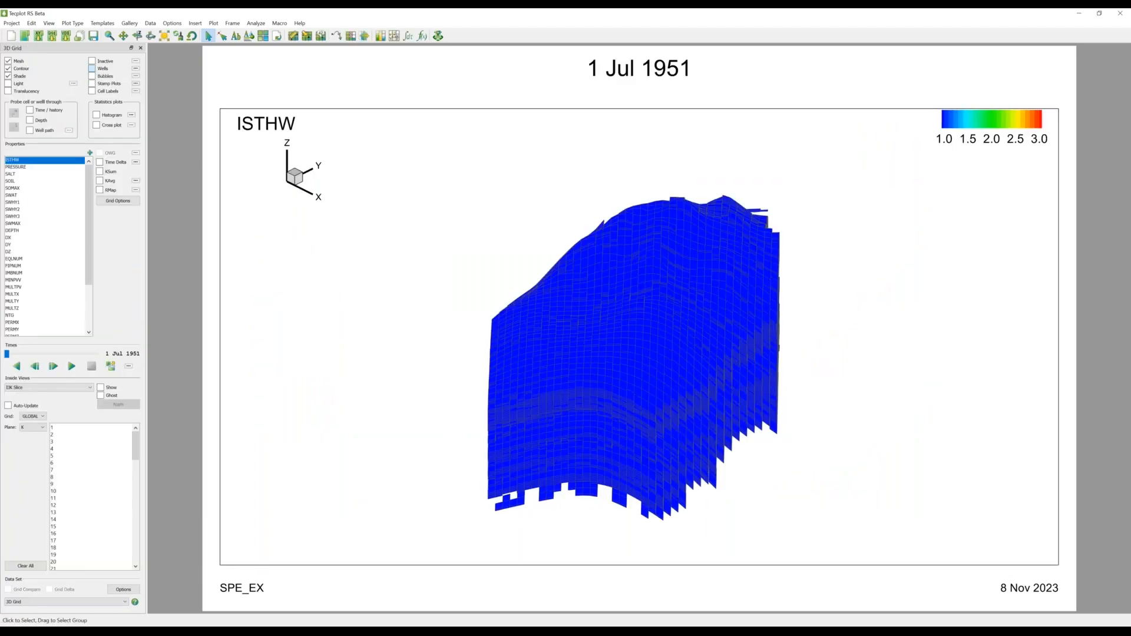
click(36, 195)
scroll(597, 284, up, 3)
Step: Advance the water saturation display through the time steps to 31 Dec 2001
click(58, 370)
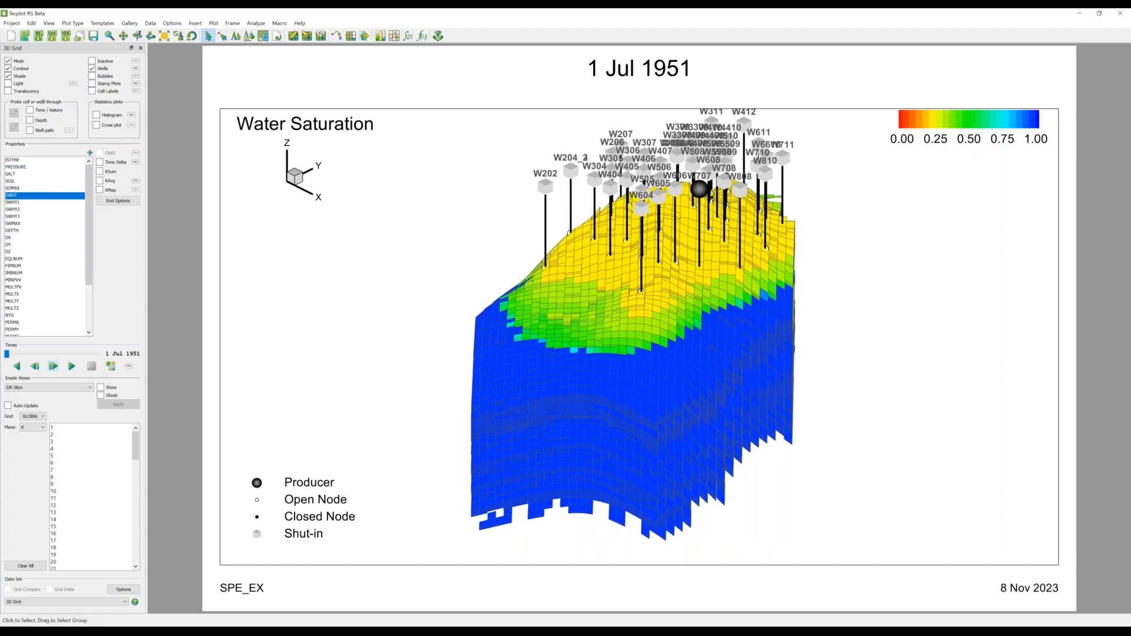
drag(619, 265, 682, 395)
scroll(682, 395, up, 8)
scroll(682, 395, up, 1)
drag(773, 201, 697, 366)
scroll(690, 292, down, 4)
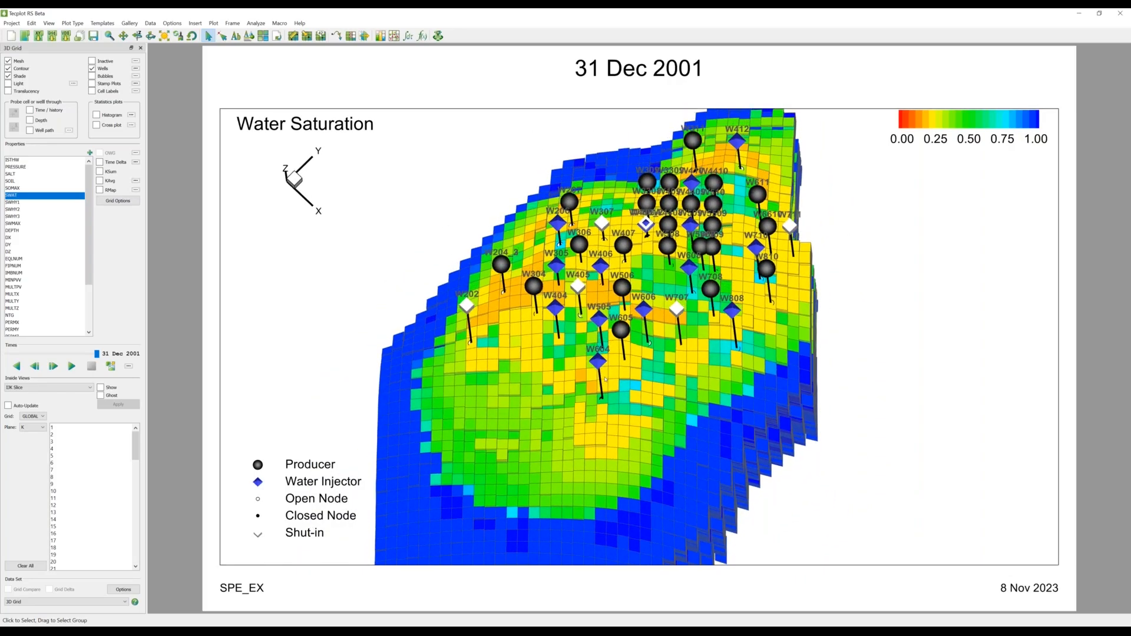
Step: Change the well display options so the wells hidden at the last time step are shown on the grid
click(137, 68)
click(246, 139)
click(193, 203)
click(223, 324)
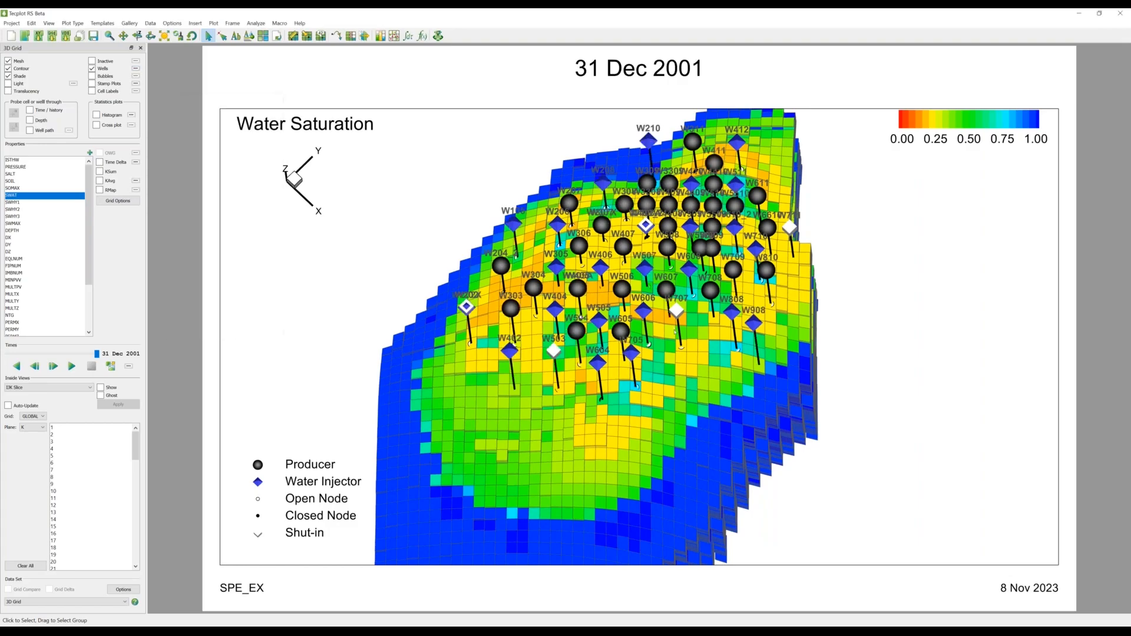
Step: Turn on the time/history plot, activate well probing, and probe well W504 to plot its water production total
drag(674, 336, 670, 355)
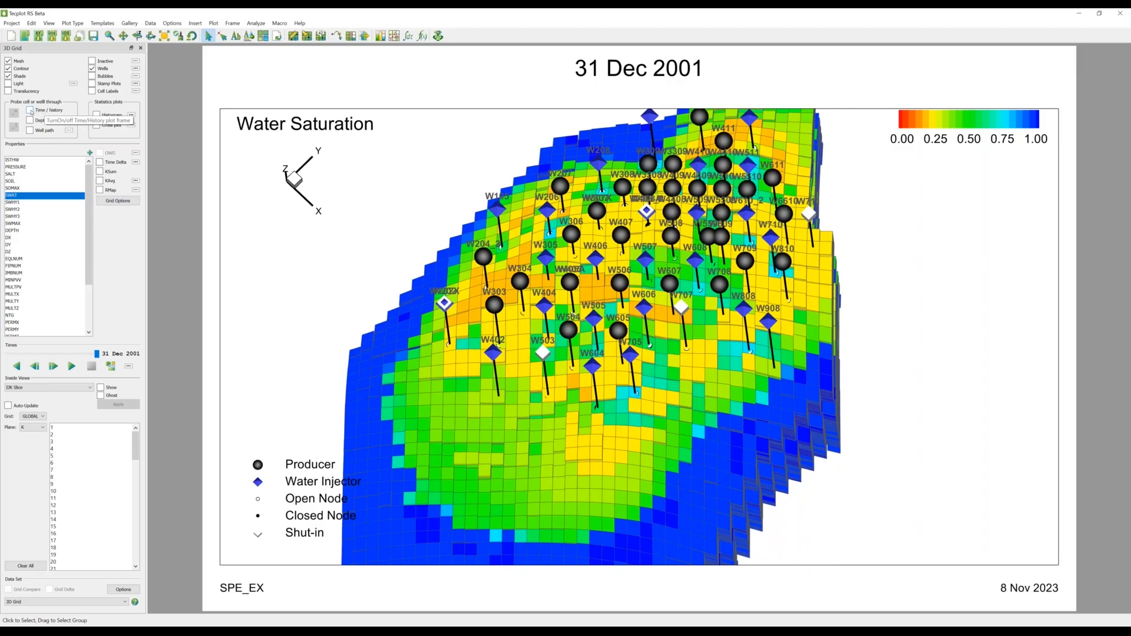
click(30, 111)
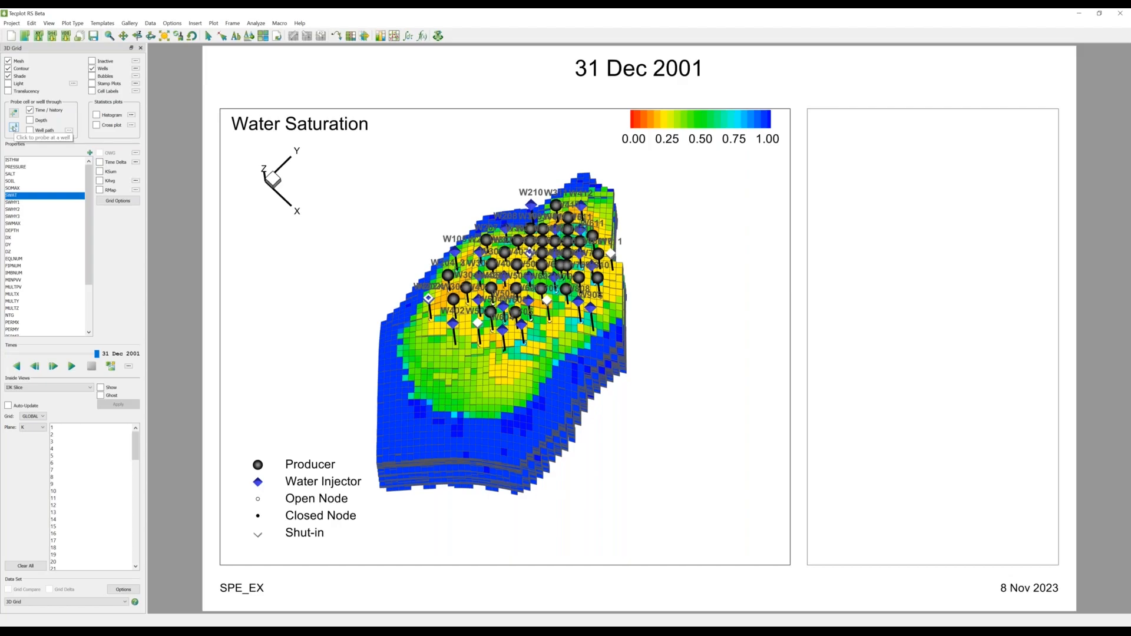
click(14, 128)
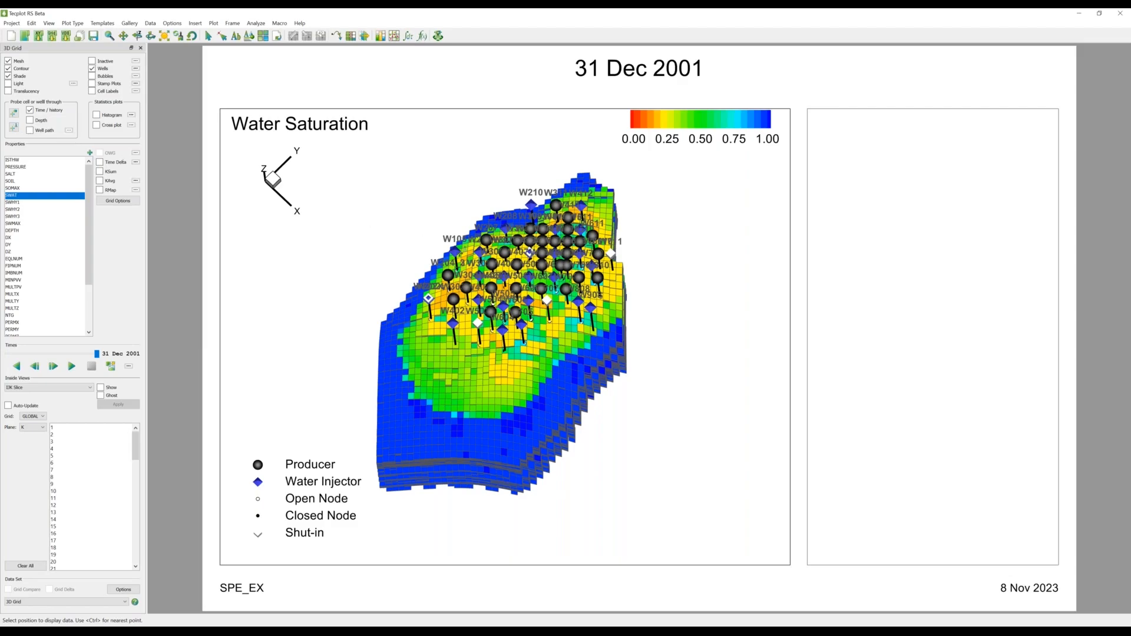
scroll(537, 449, up, 5)
scroll(537, 449, up, 1)
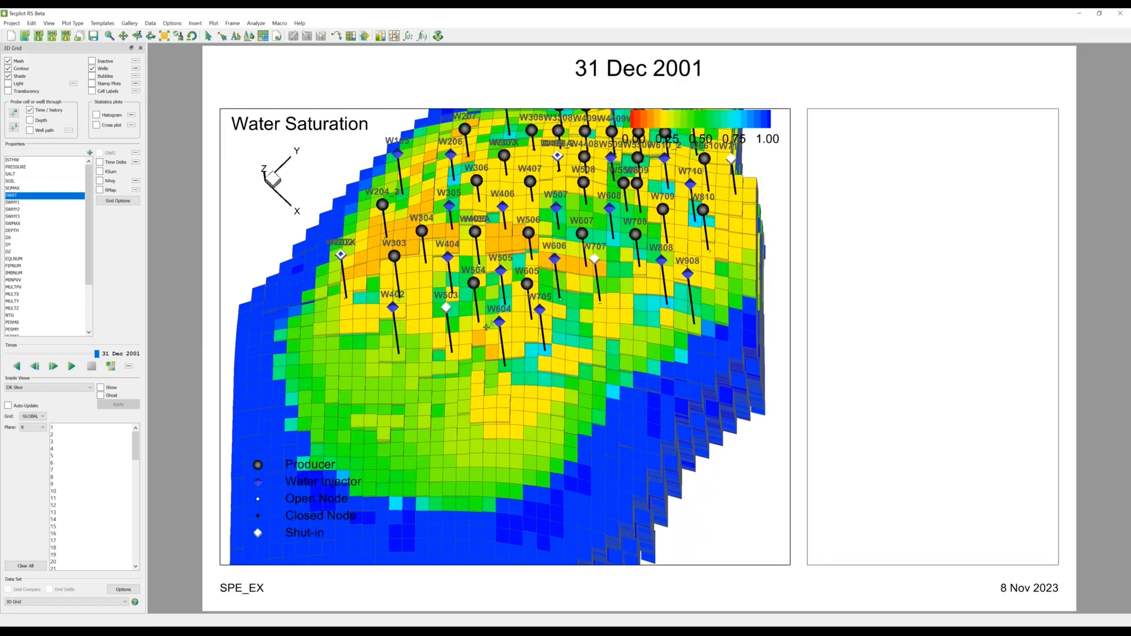
click(479, 321)
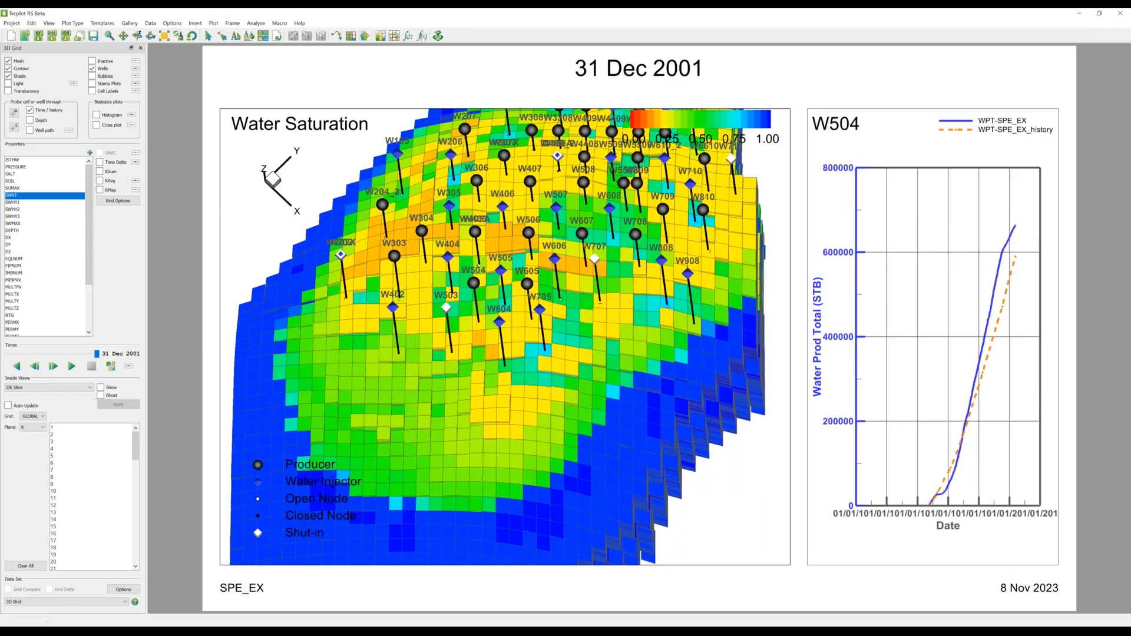
Step: Probe wells W405A, W506, W607, W708 and W709 to compare their simulated and historical water production totals
click(479, 265)
click(533, 258)
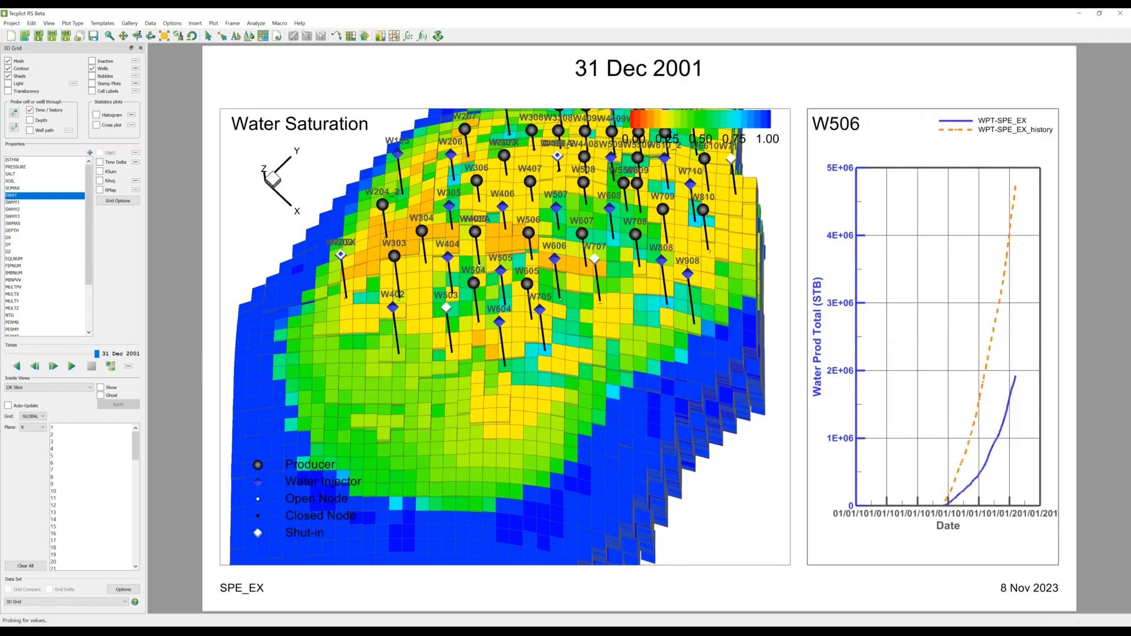
click(586, 263)
click(639, 264)
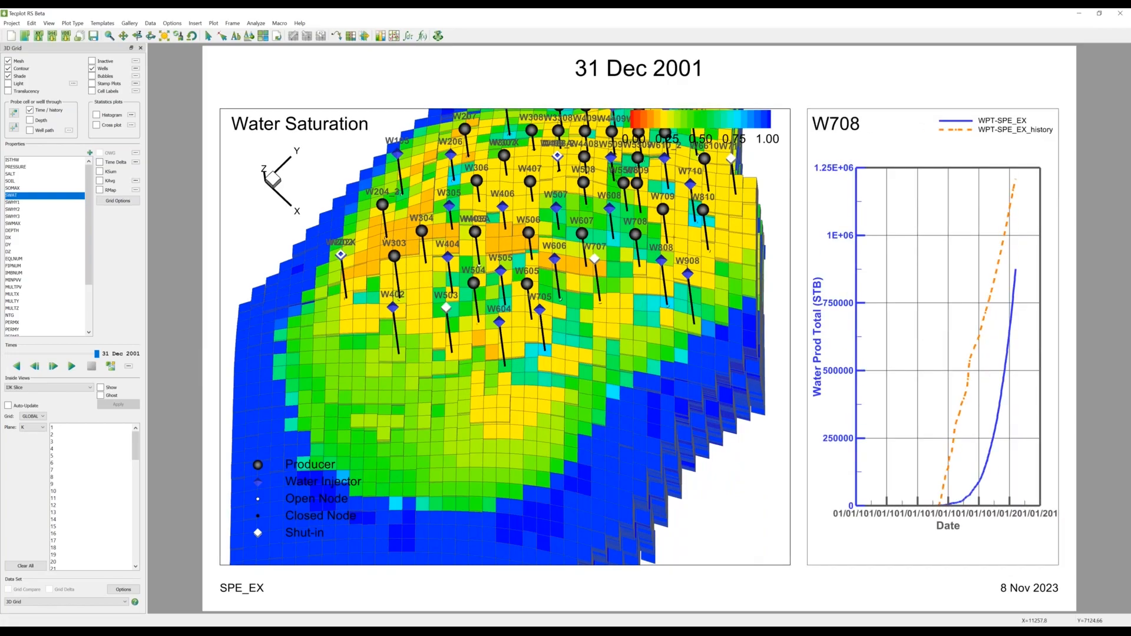
click(667, 240)
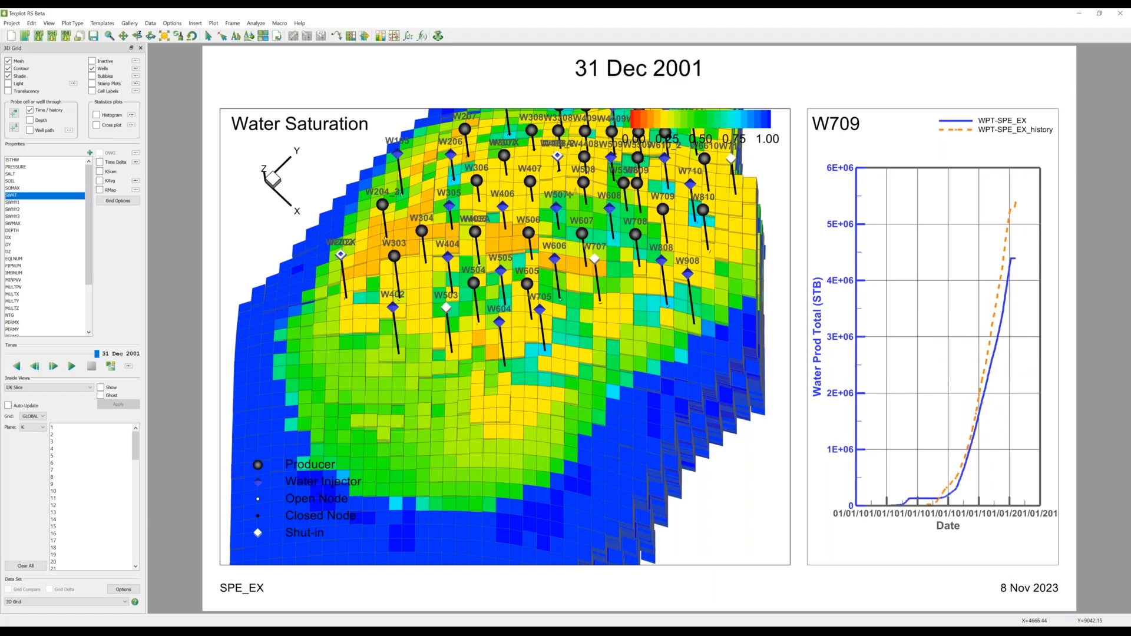
Step: Probe more producers across the field, including W311, W411, W611 and W306, ending with the water production plot of W204_2
drag(567, 195, 533, 265)
click(527, 219)
click(500, 219)
click(582, 159)
click(611, 176)
click(662, 221)
click(445, 270)
click(353, 306)
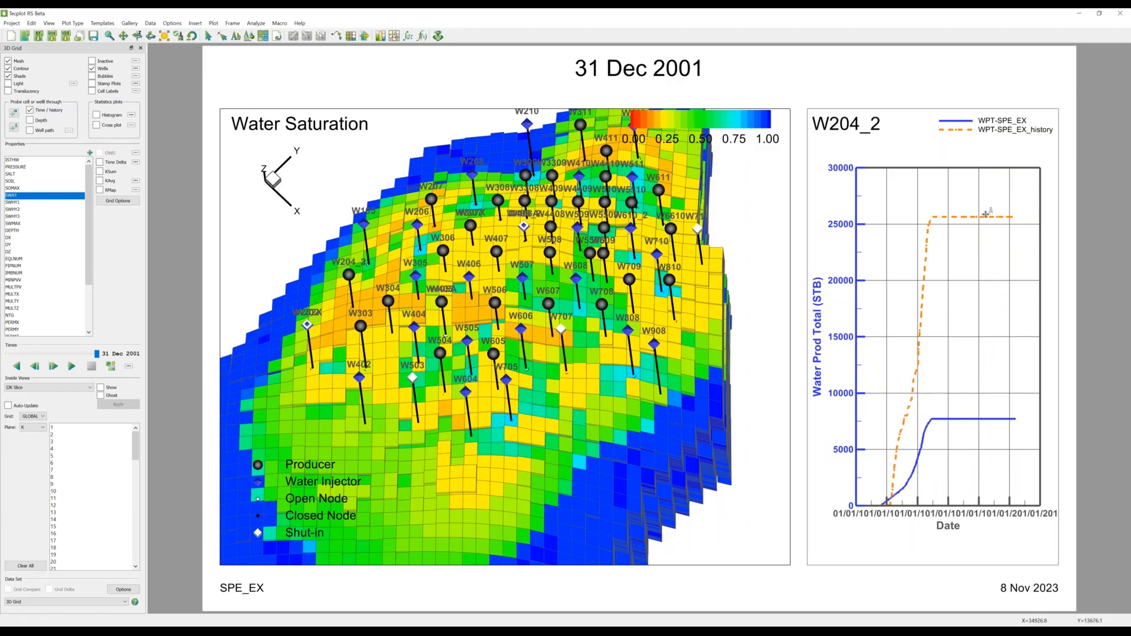
Step: Compare simulated and historical water production by probing W402, W607, W708, W709, W508, W409, W4410 and W307X
click(364, 420)
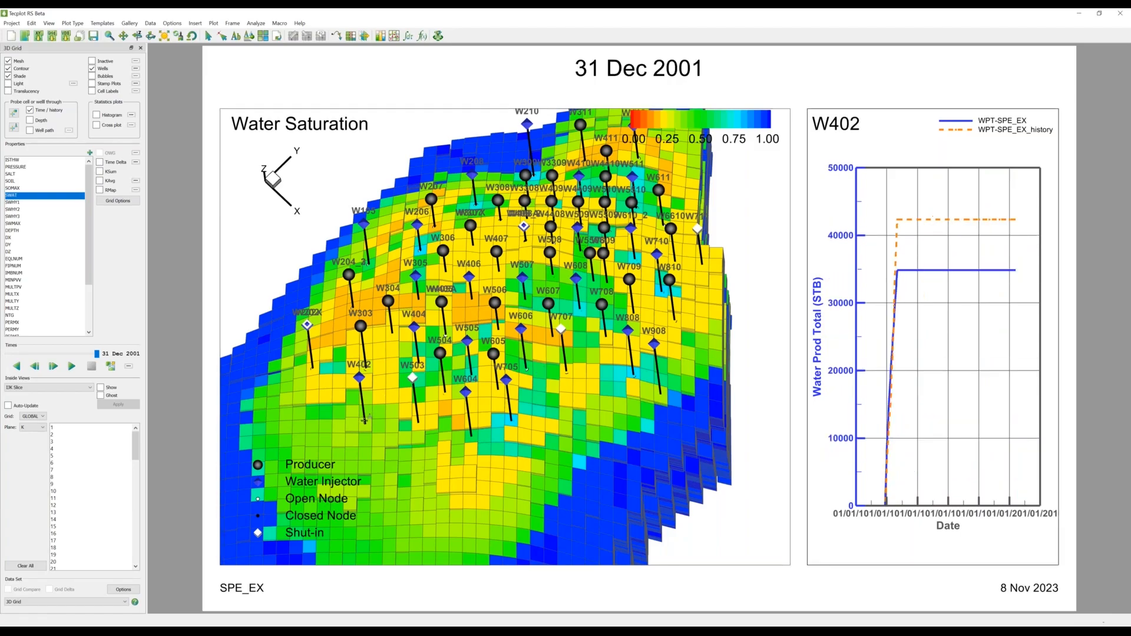
click(551, 335)
click(607, 334)
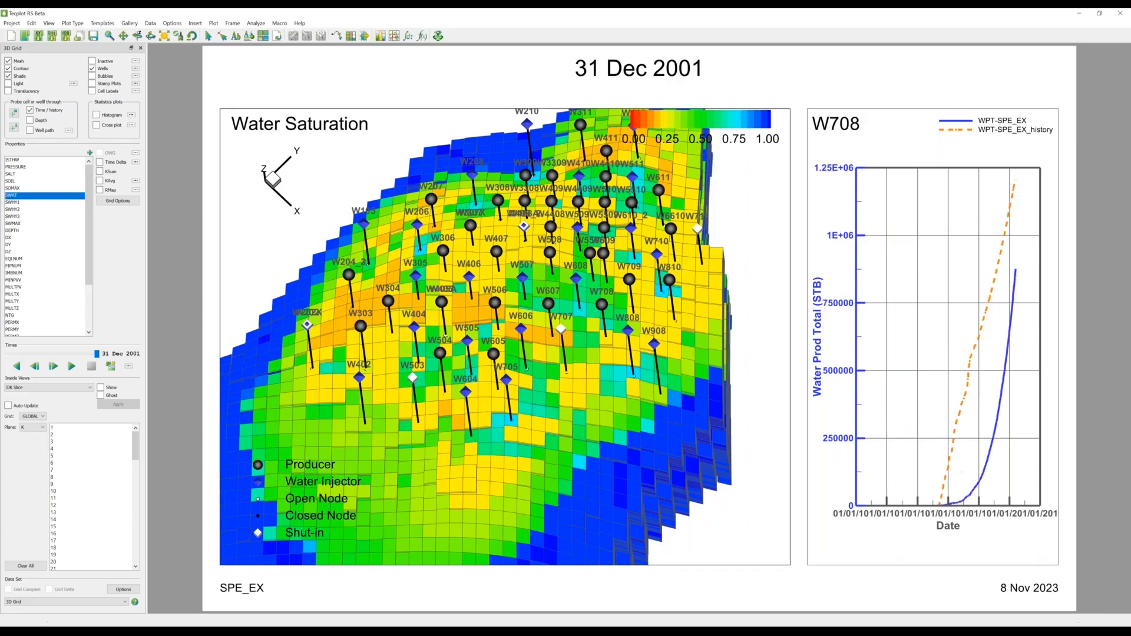
click(637, 310)
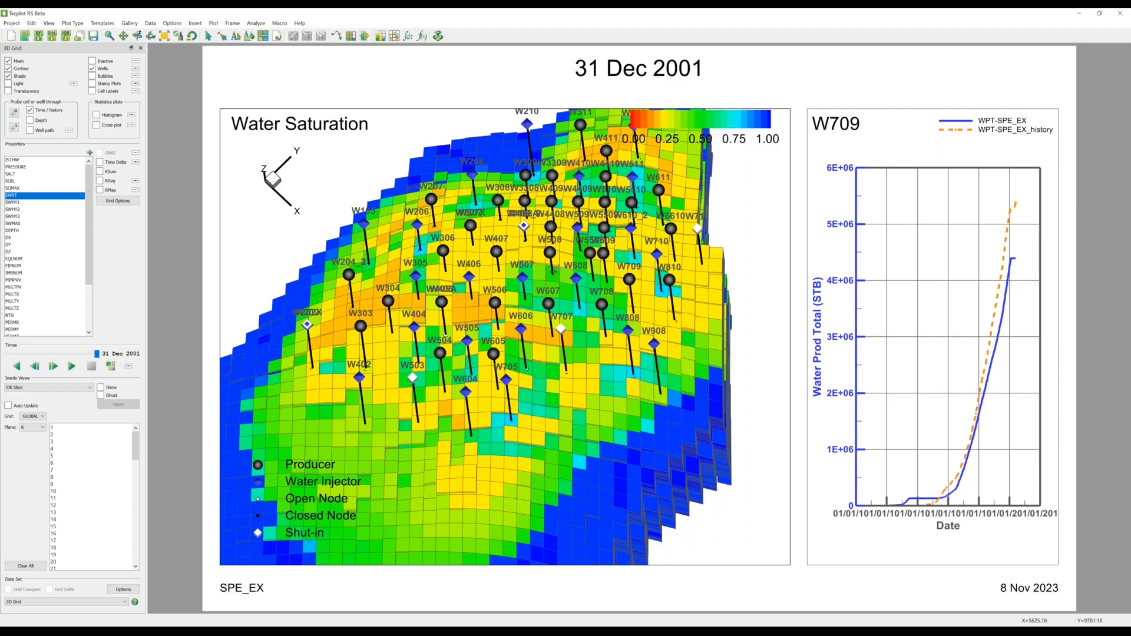
click(552, 271)
click(557, 219)
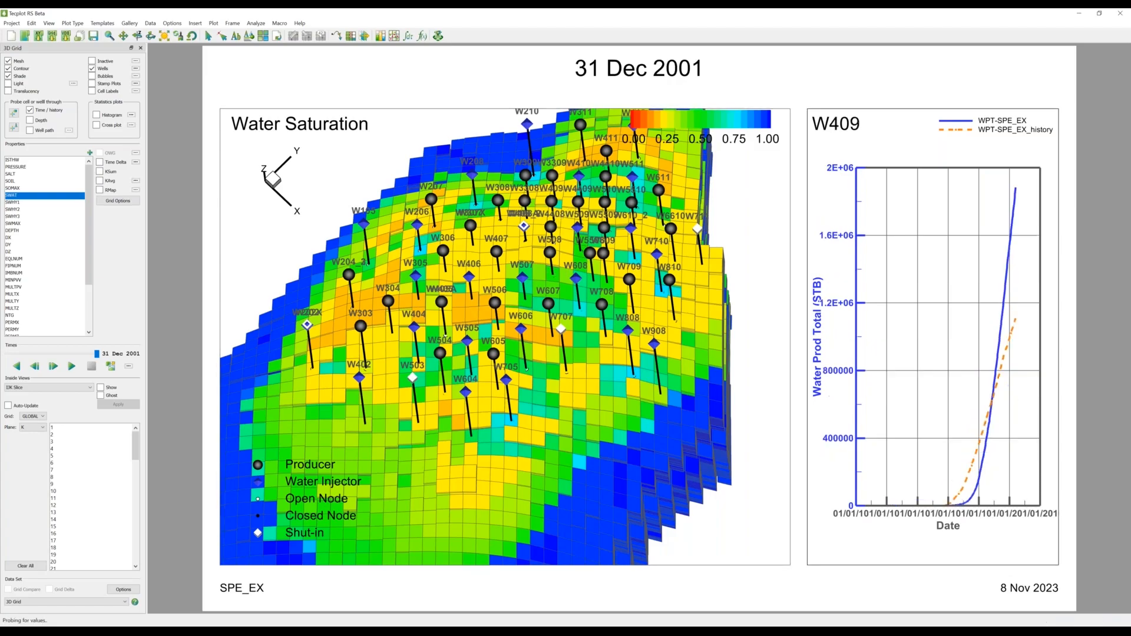
click(609, 197)
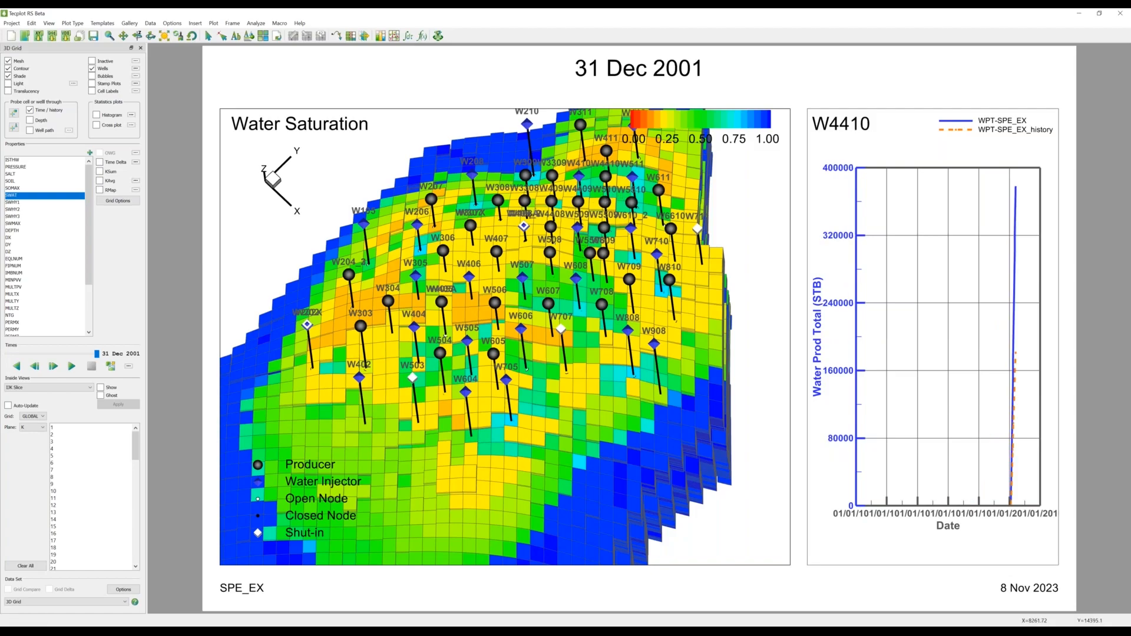
click(475, 239)
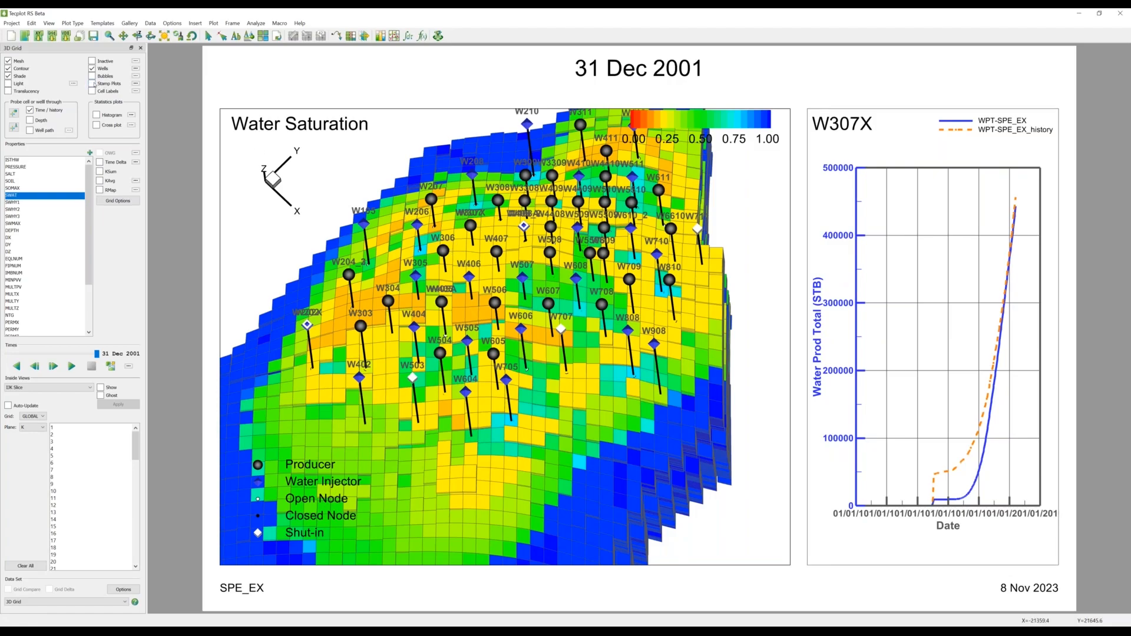
Step: Turn on stamp plots at the wells and examine them close up across the grid
click(92, 84)
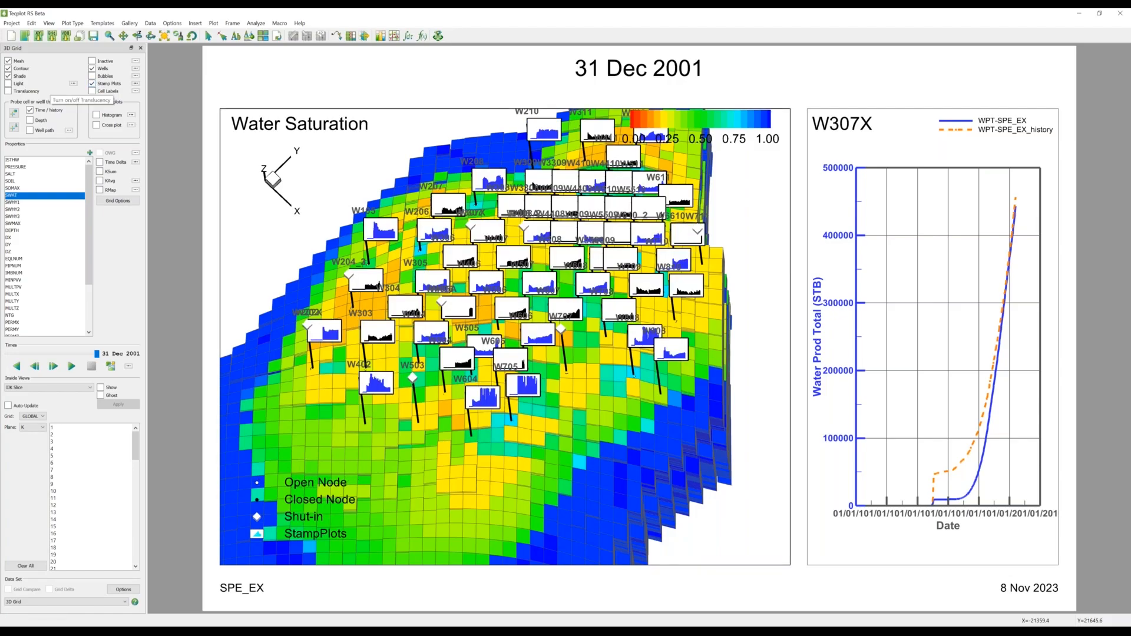
scroll(335, 296, up, 5)
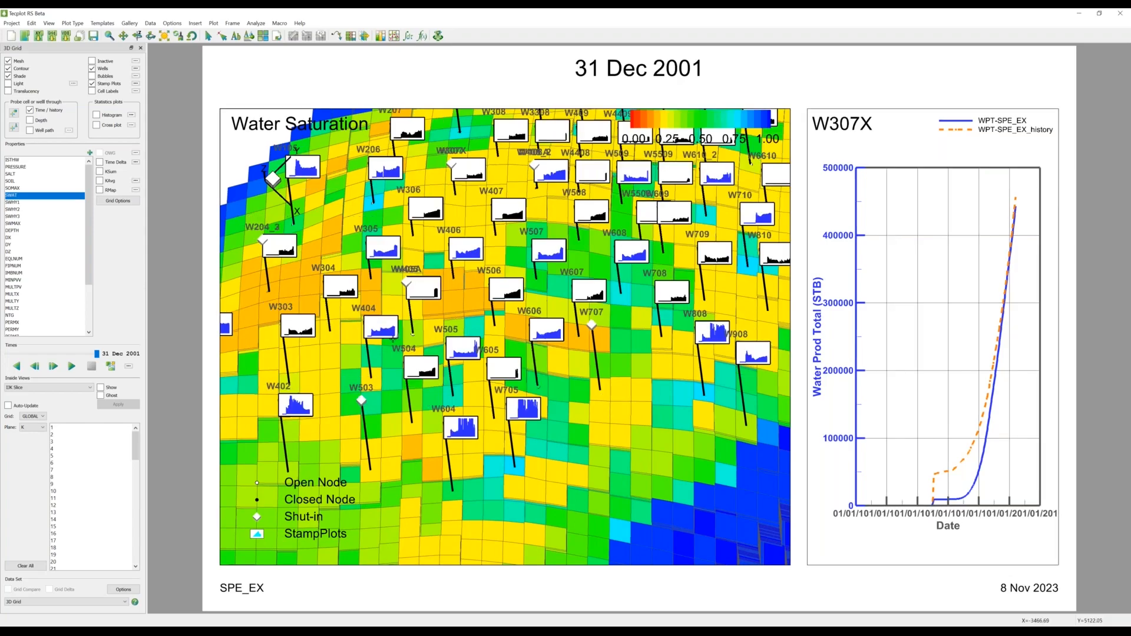
drag(376, 381, 421, 397)
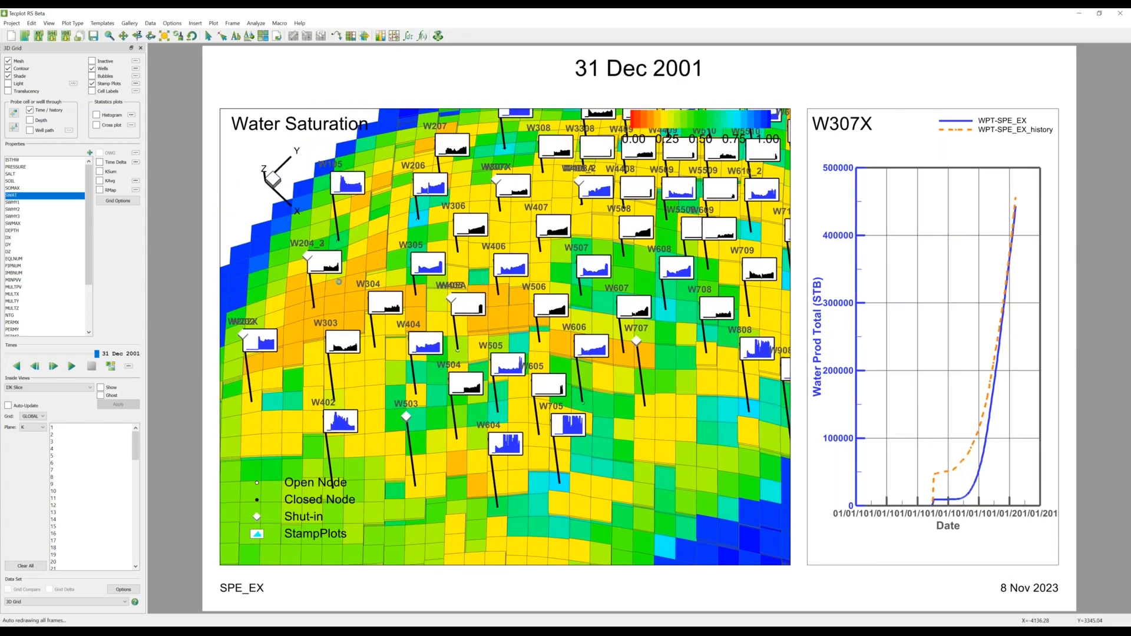
Step: Set the stamp plots' production property to WPTDelta and define their Y-axis range from the variable values plotted in a single frame
click(136, 84)
drag(567, 192, 152, 159)
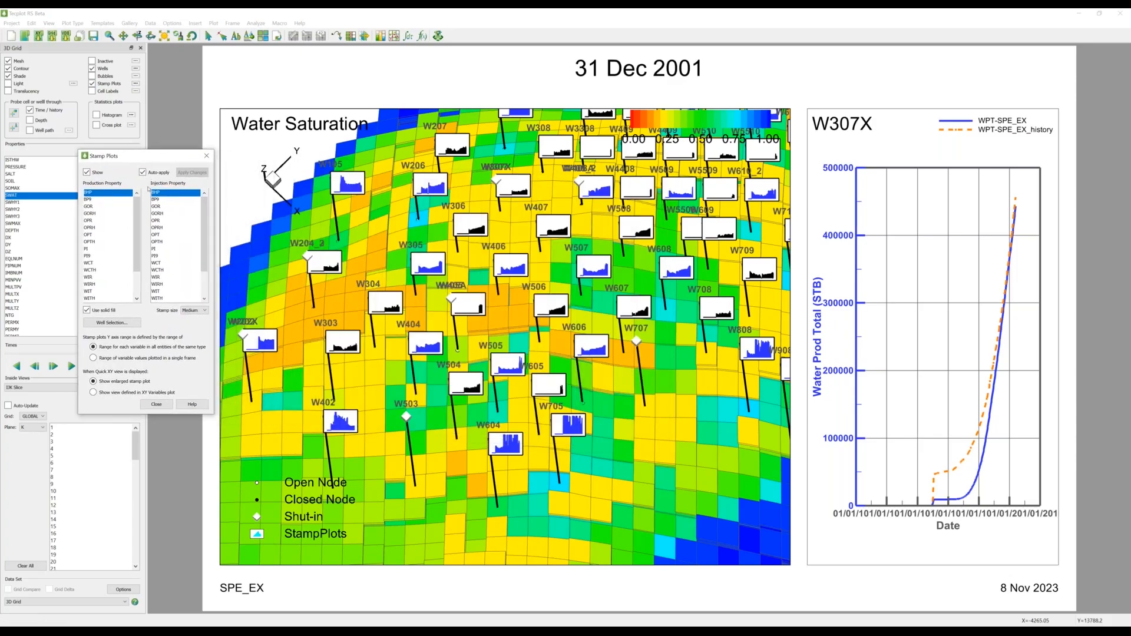
drag(136, 225, 136, 249)
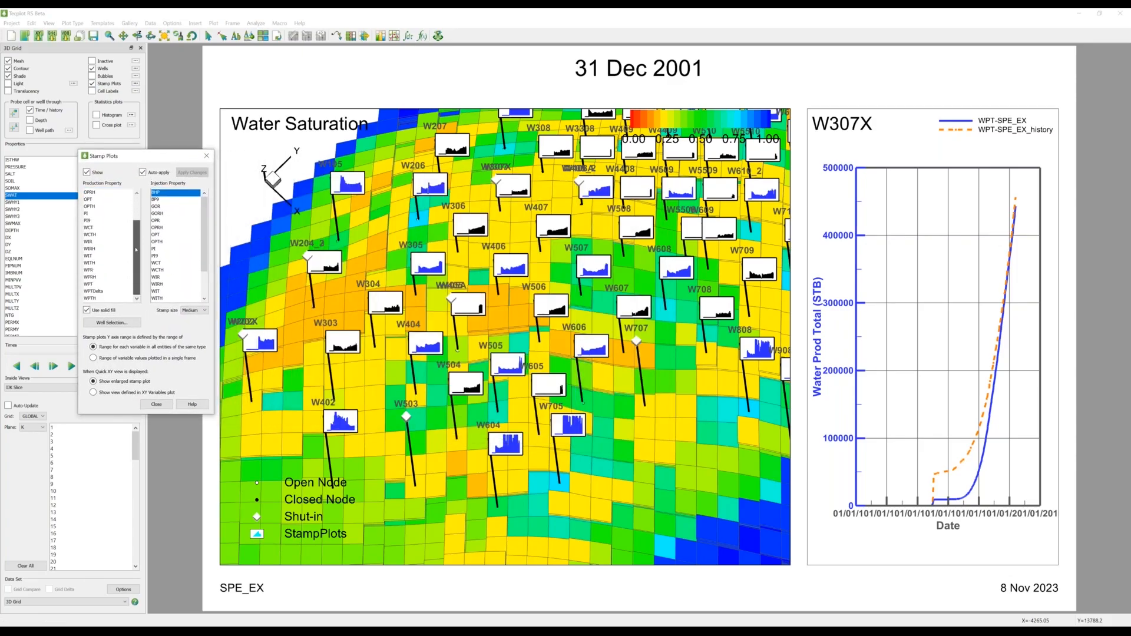
click(99, 292)
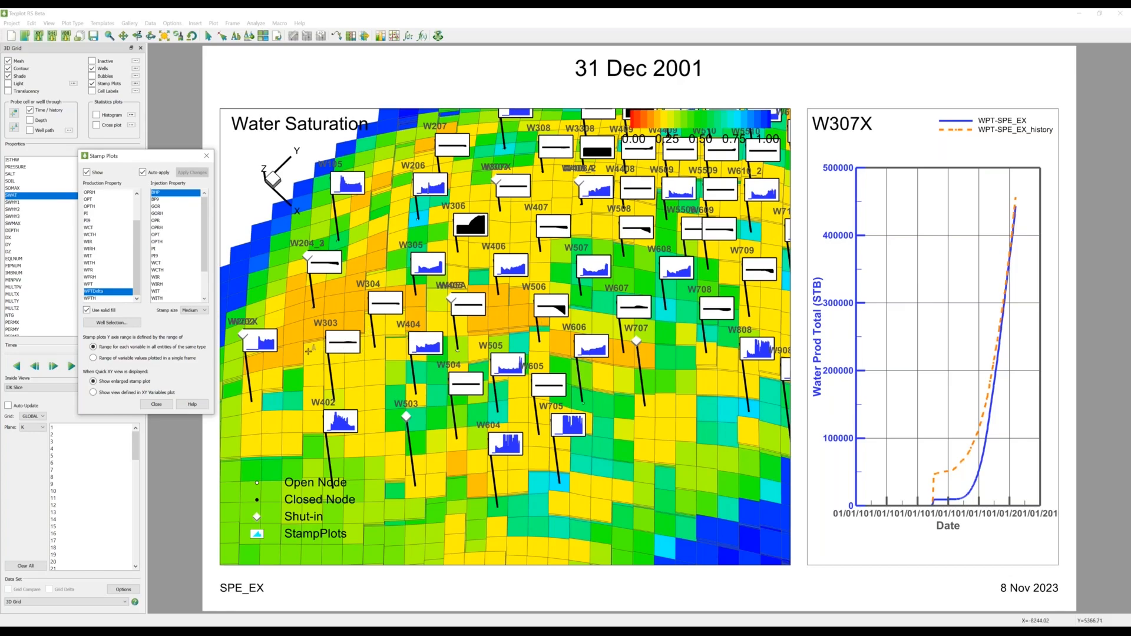
click(93, 359)
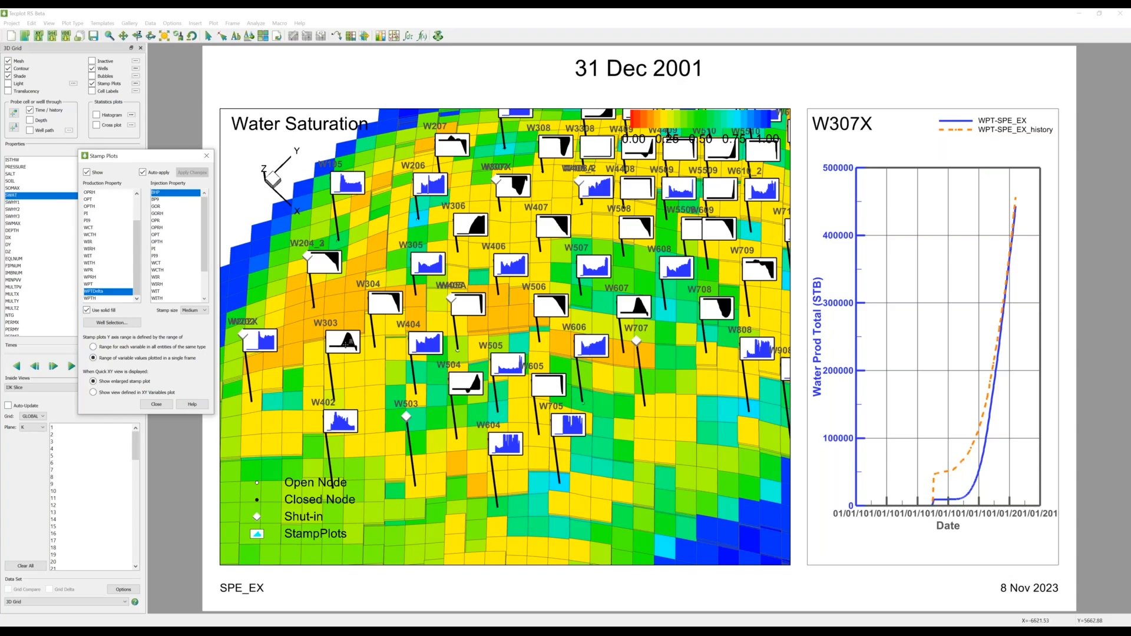
scroll(347, 338, down, 3)
scroll(347, 338, up, 6)
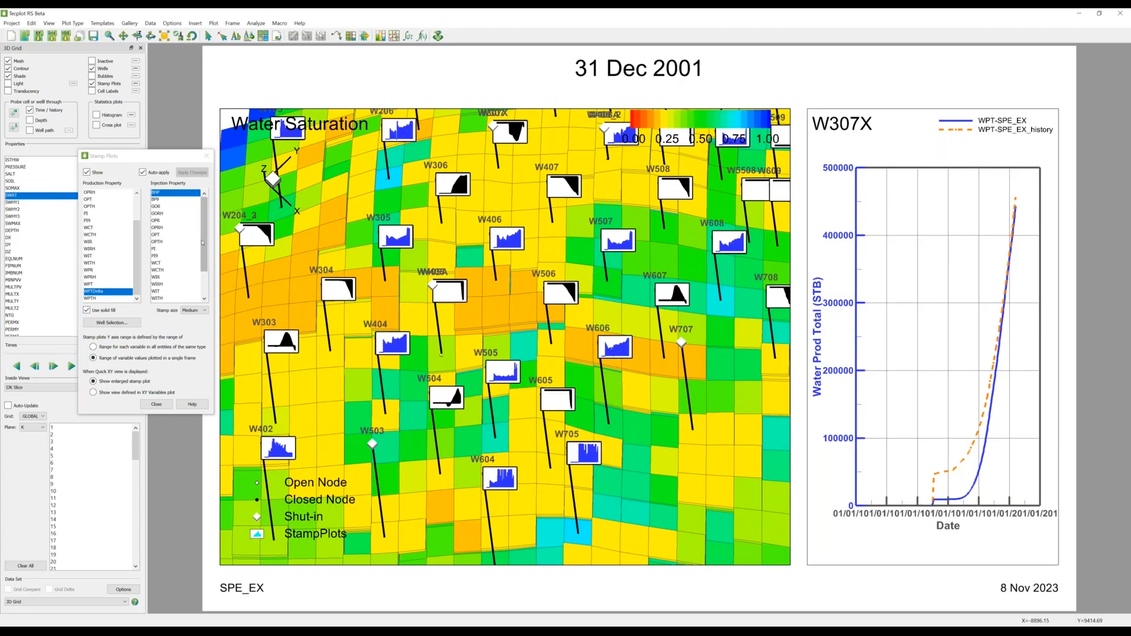
Step: Set the stamp plots' injection property to WIR and examine the injector plots across the grid
drag(204, 236, 204, 250)
click(170, 255)
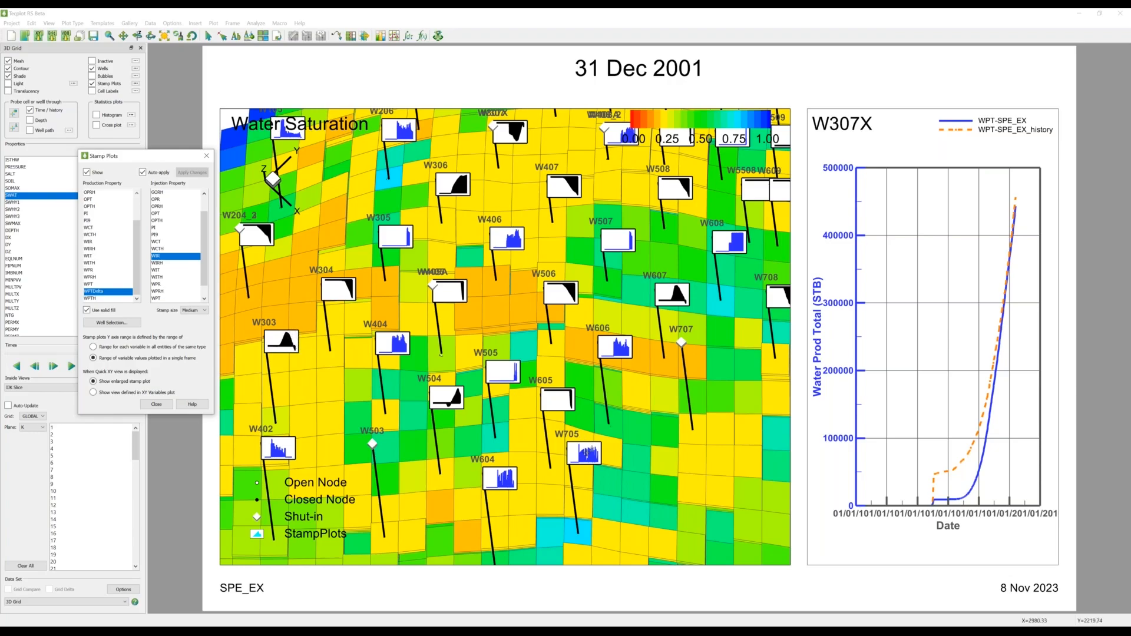
drag(587, 452, 682, 287)
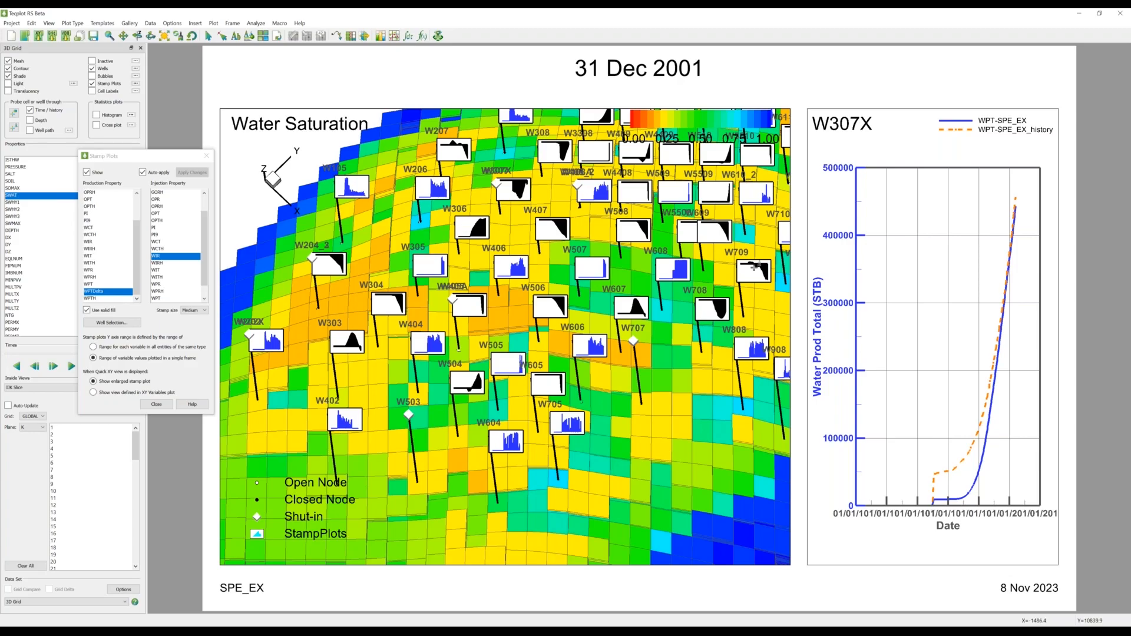
Step: Probe stamp plots of producers W306, W407 and W4408 to view their enlarged WPTDelta curves, ending with W407
click(463, 228)
click(546, 227)
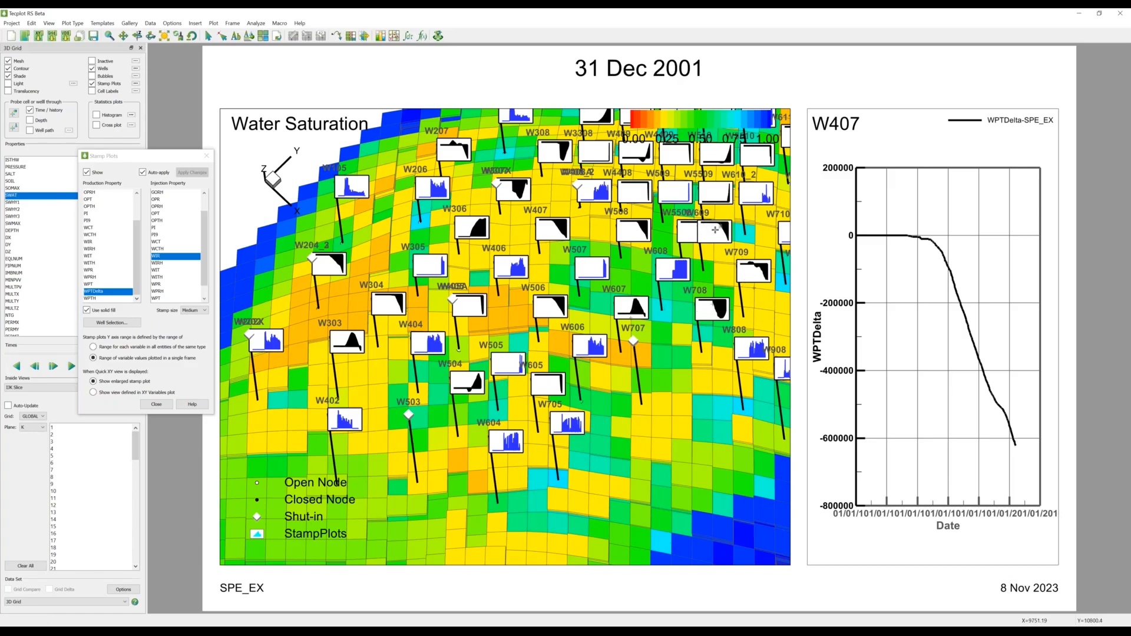
click(630, 231)
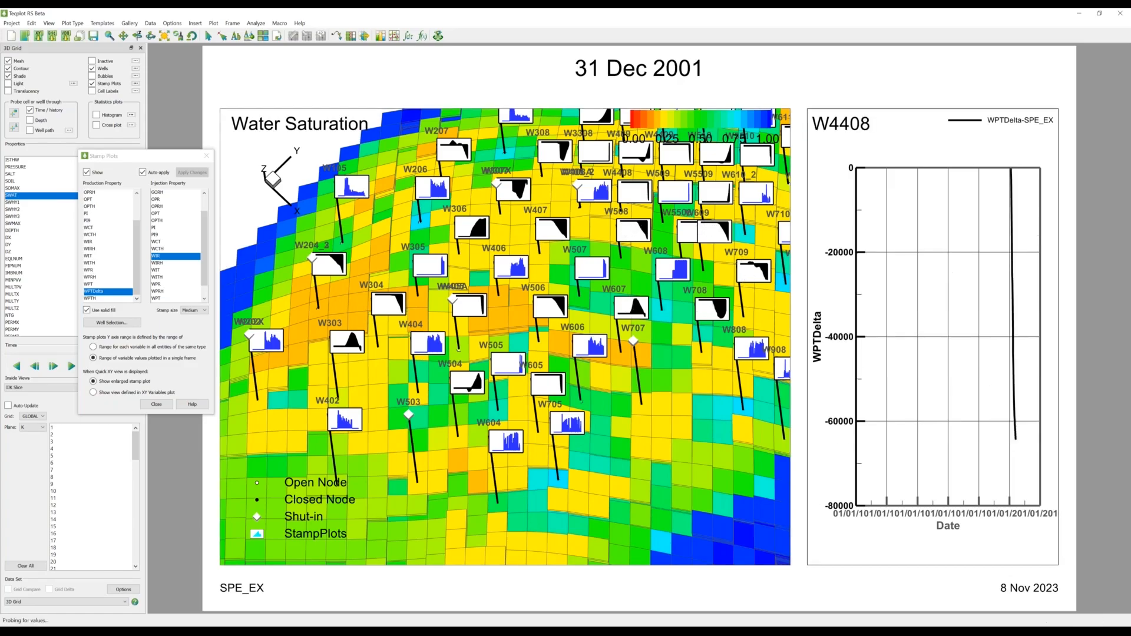
click(542, 229)
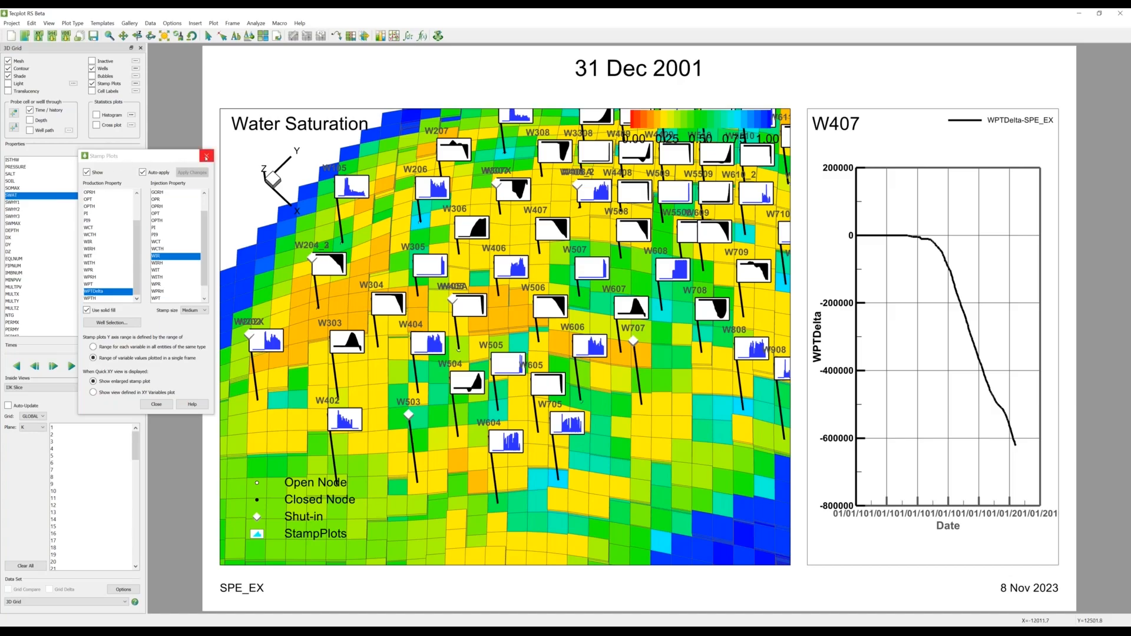
Step: Close the stamp plot settings, turn off the stamp plots and turn on bubbles at the wells
click(206, 156)
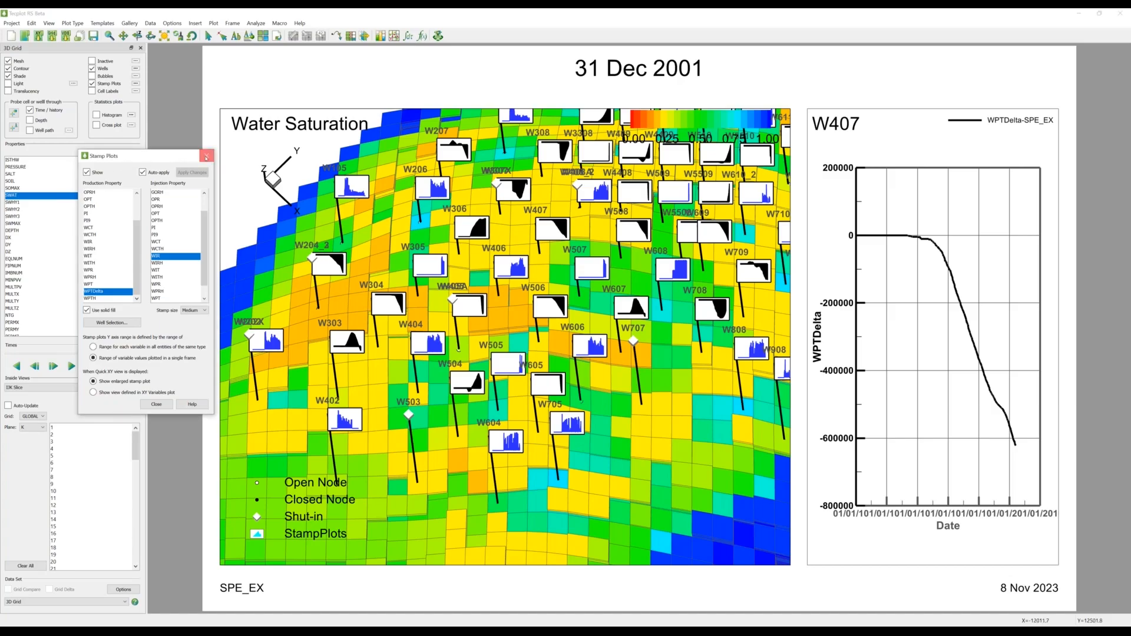
click(206, 156)
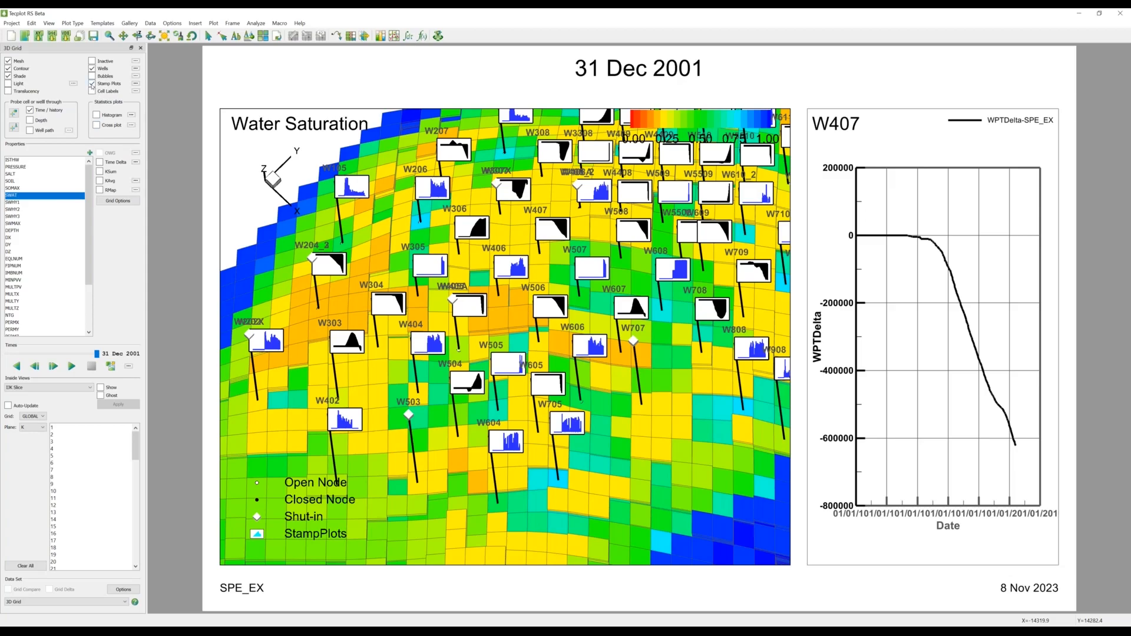
click(92, 84)
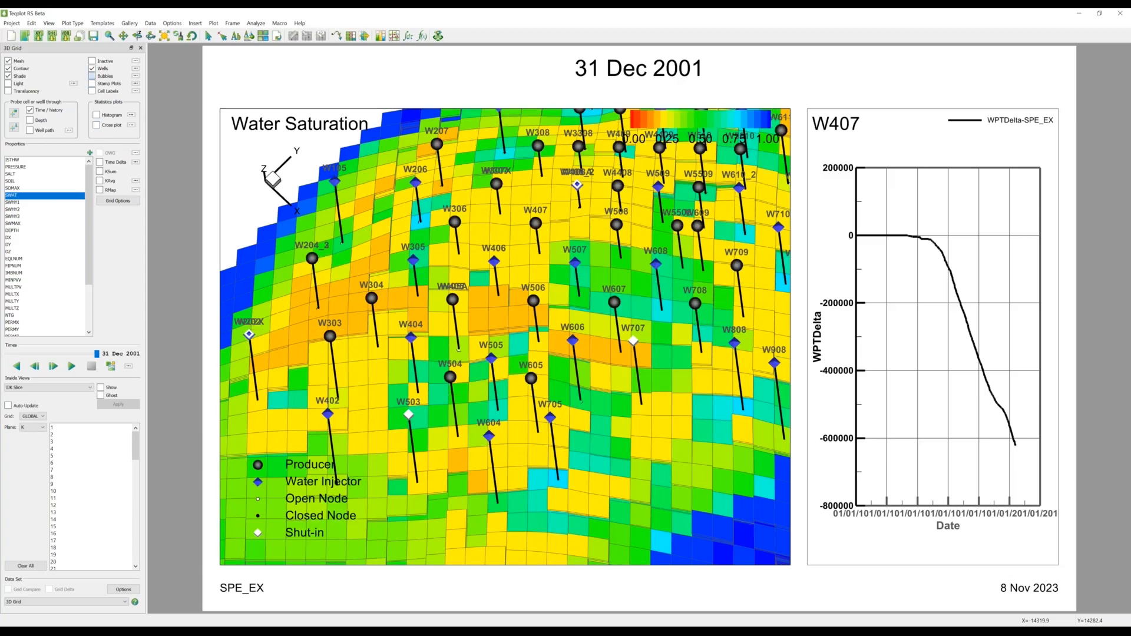
click(92, 77)
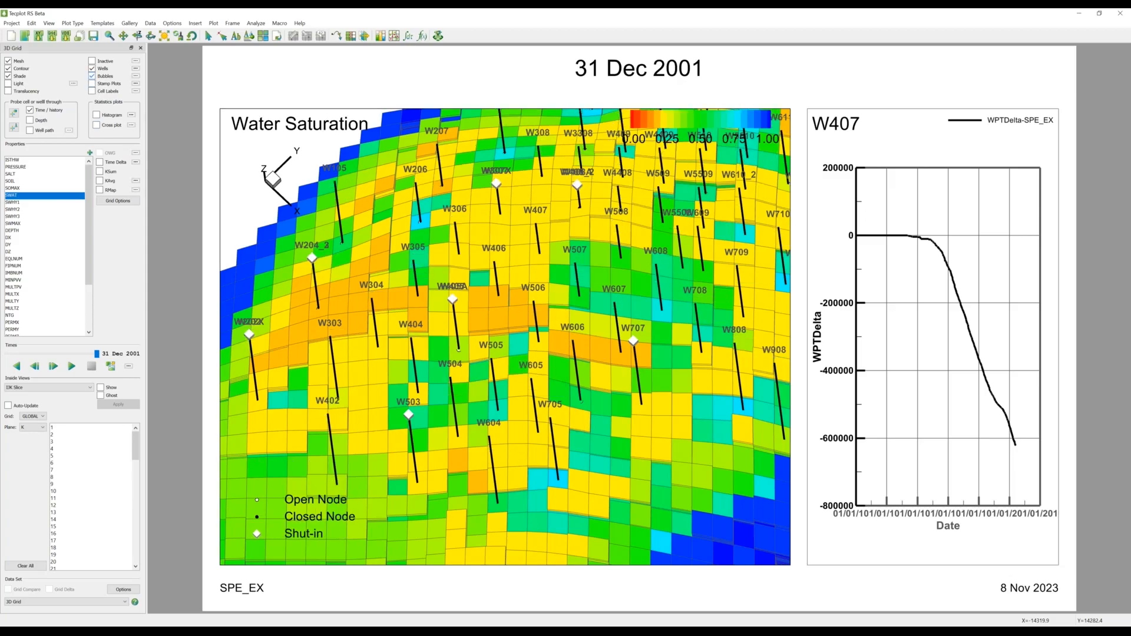
Step: Set the first two producer bubble variables to WPT and WPTH, show both in the pie, and enable automatic applying
click(135, 76)
drag(133, 45, 143, 193)
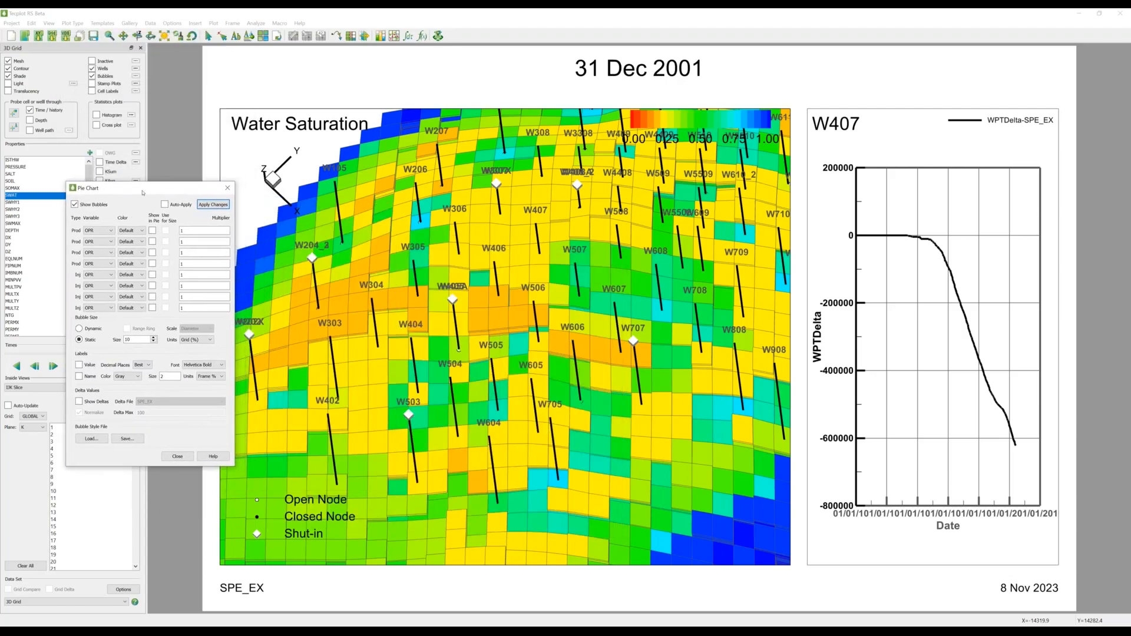
click(111, 231)
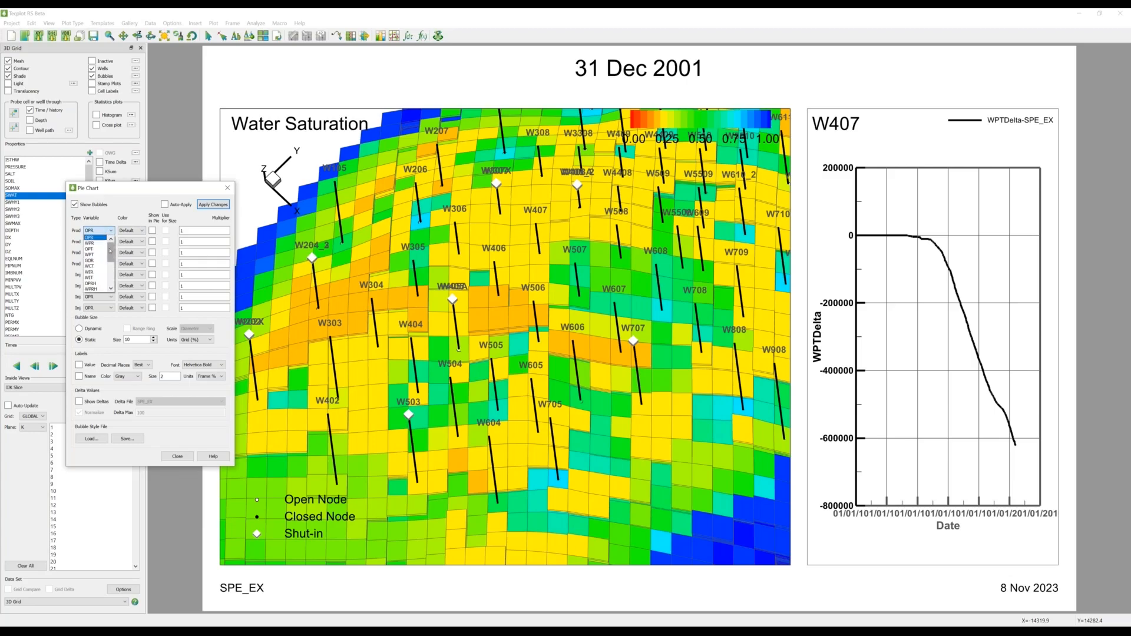
drag(110, 251, 115, 247)
click(89, 254)
click(109, 241)
drag(110, 264, 111, 267)
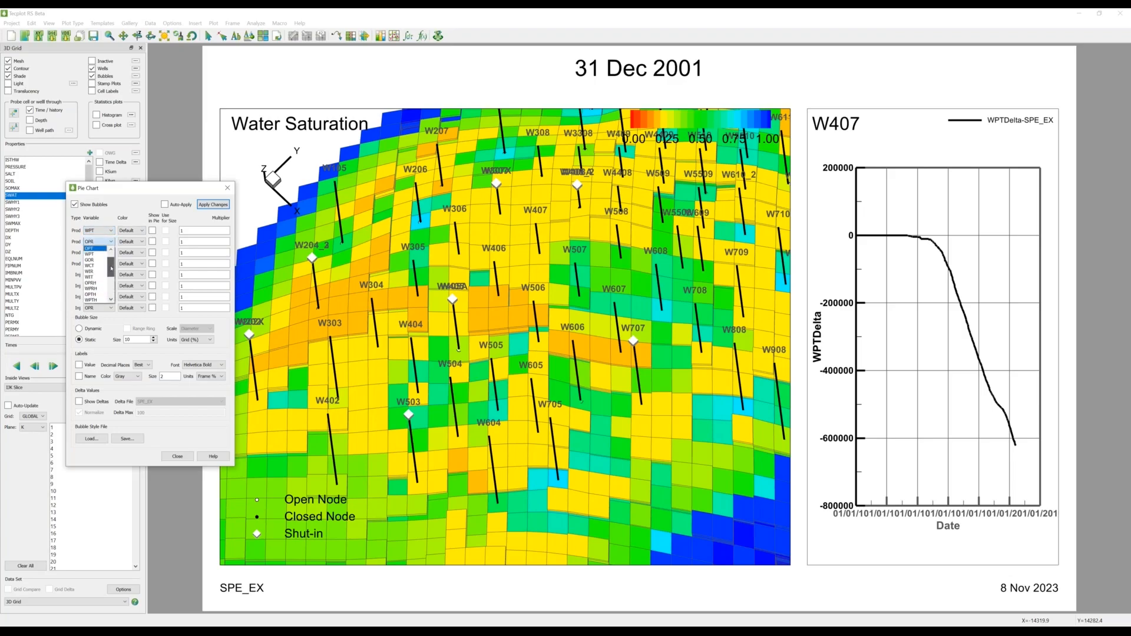
click(93, 300)
click(152, 230)
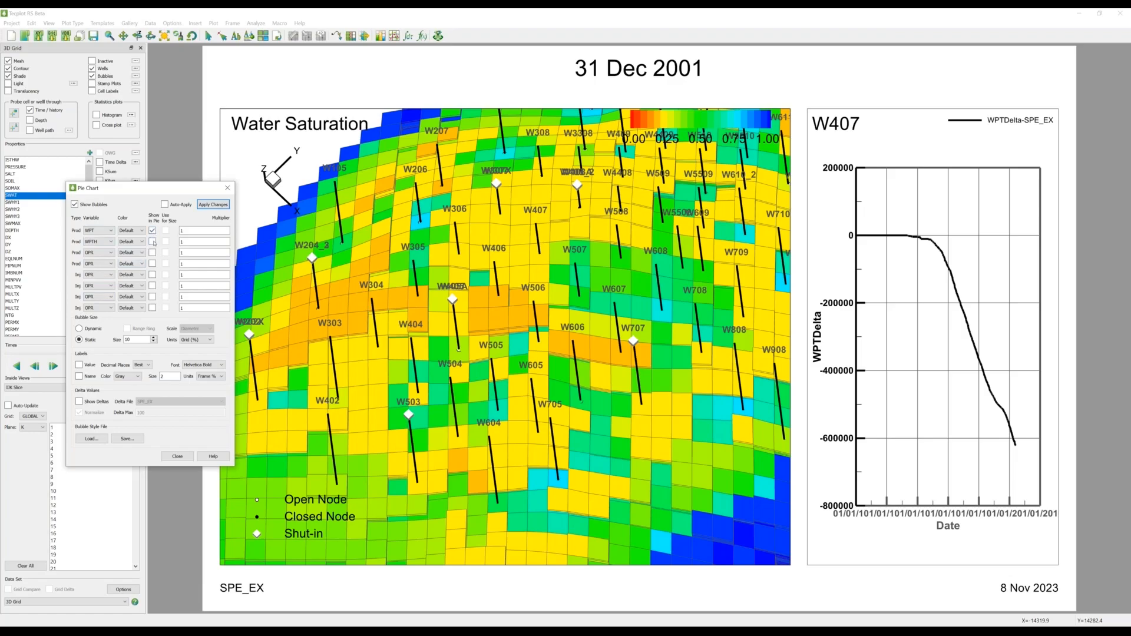
click(165, 205)
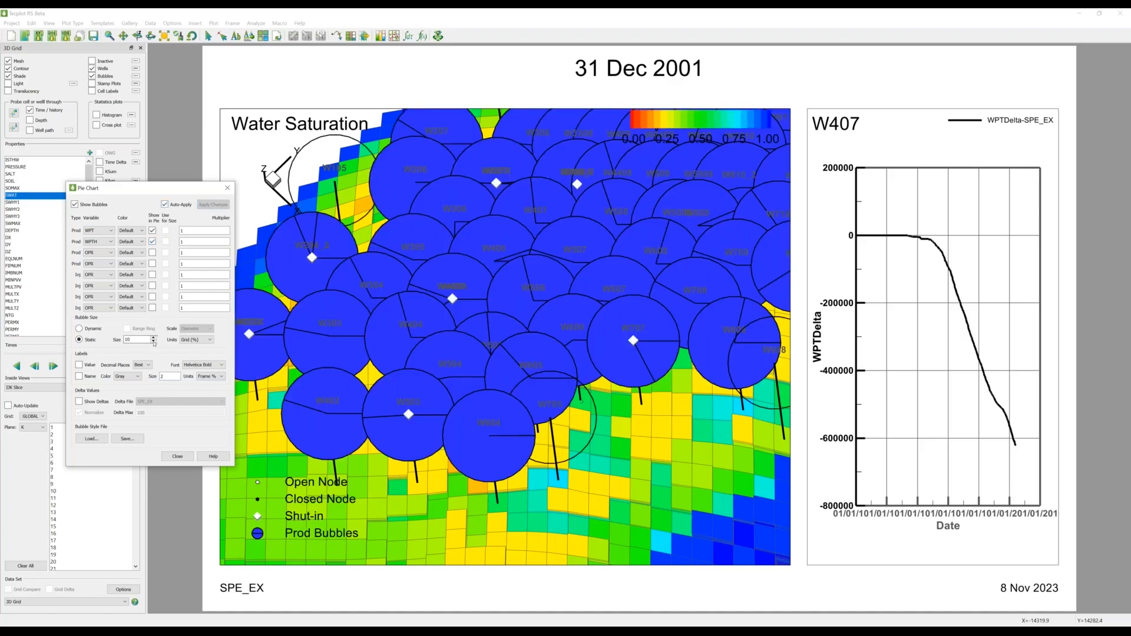
Step: Reduce the static bubble size to 6 grid percent
click(154, 342)
click(154, 342)
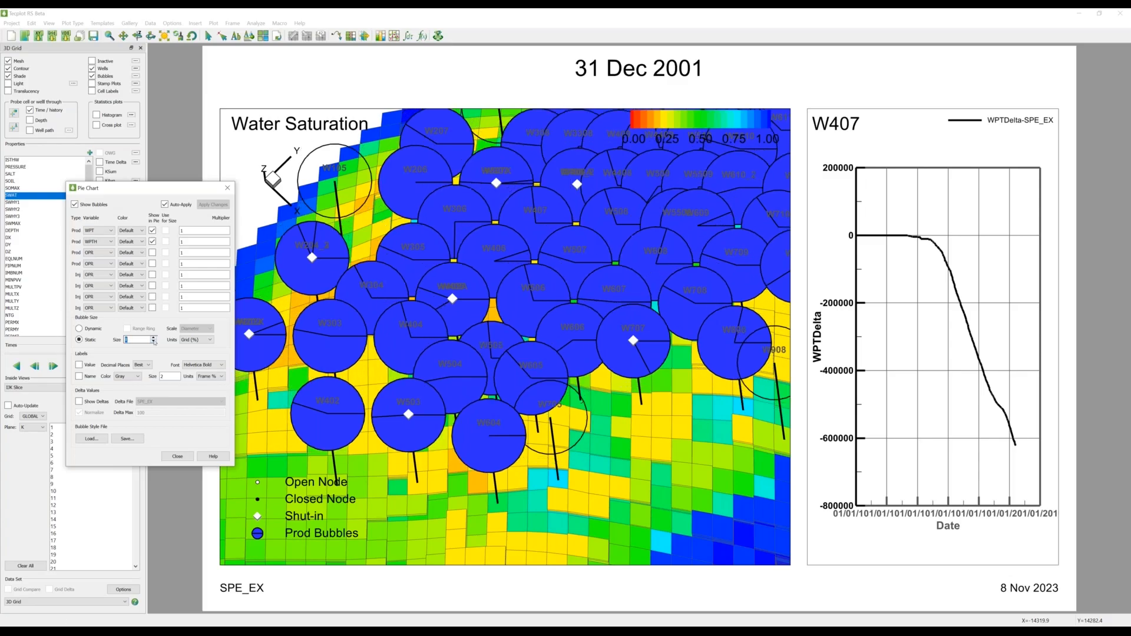
click(154, 342)
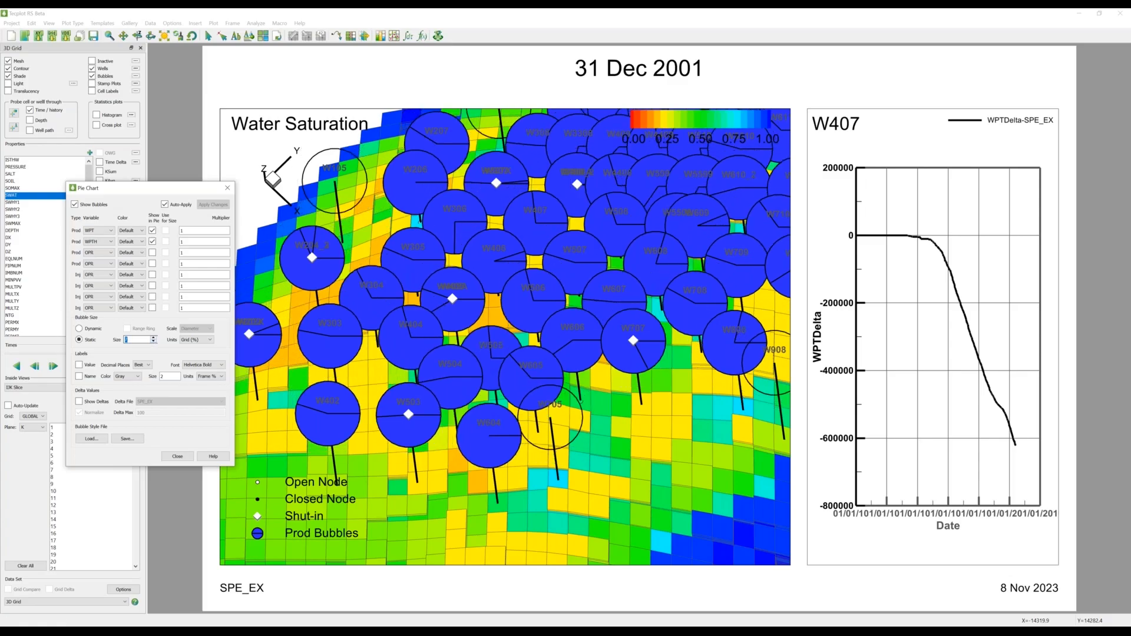
click(154, 342)
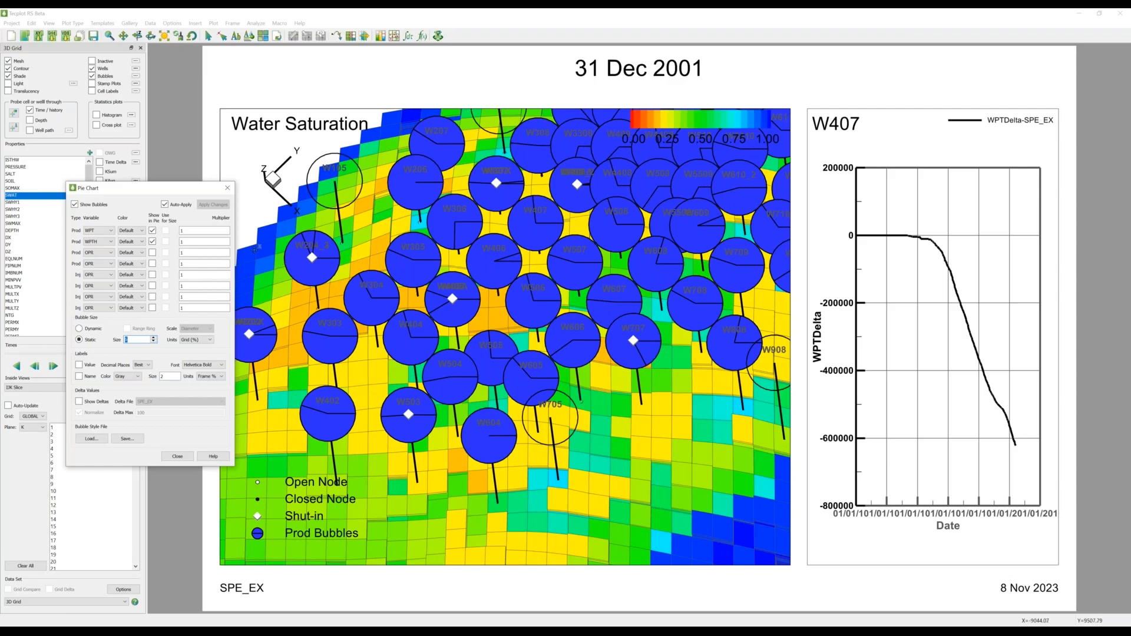
Step: Set the pie colour of the WPTH variable to Pink
click(130, 242)
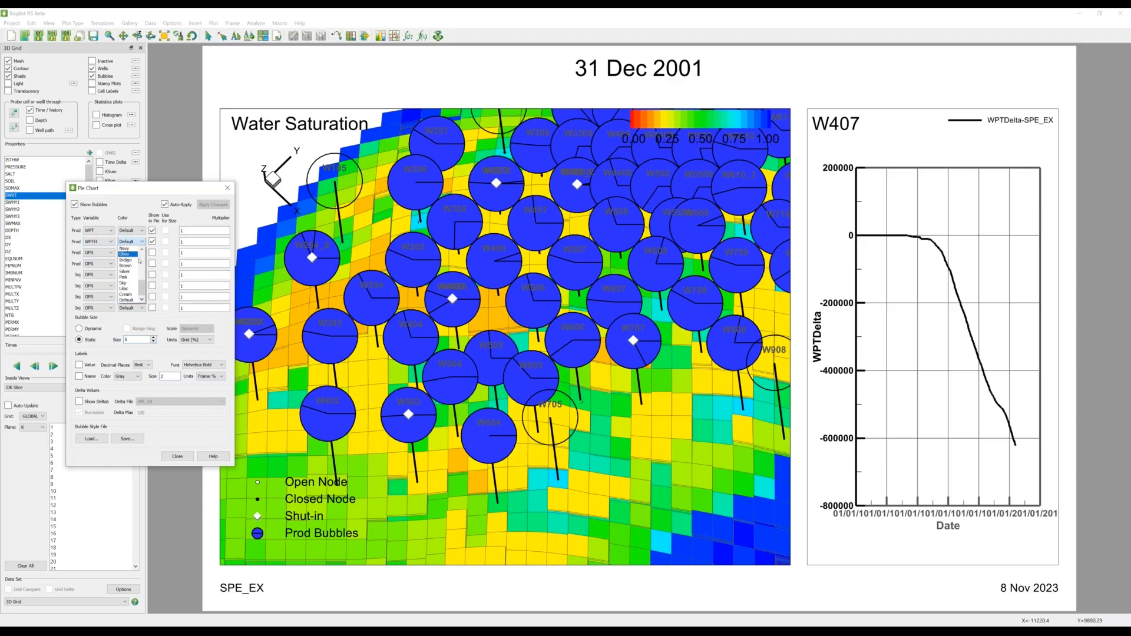
scroll(143, 288, up, 1)
click(124, 288)
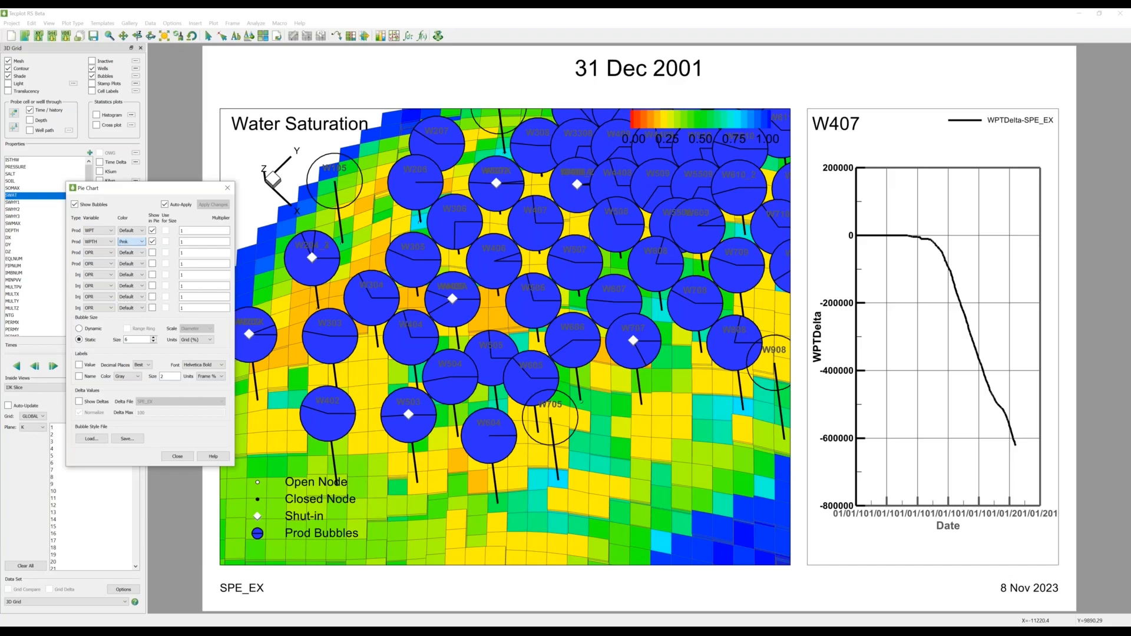
Step: Step the grid time back to 1 Jan 1971 and forward to 1 Jan 1991 to compare the wells' pie charts
drag(165, 189, 165, 88)
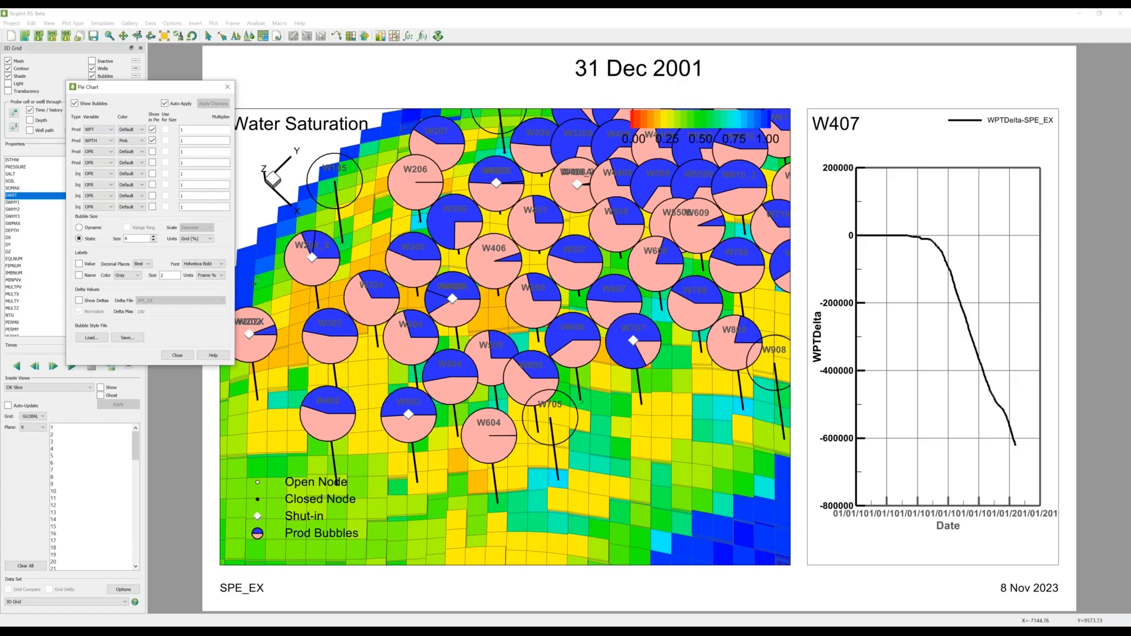
click(35, 367)
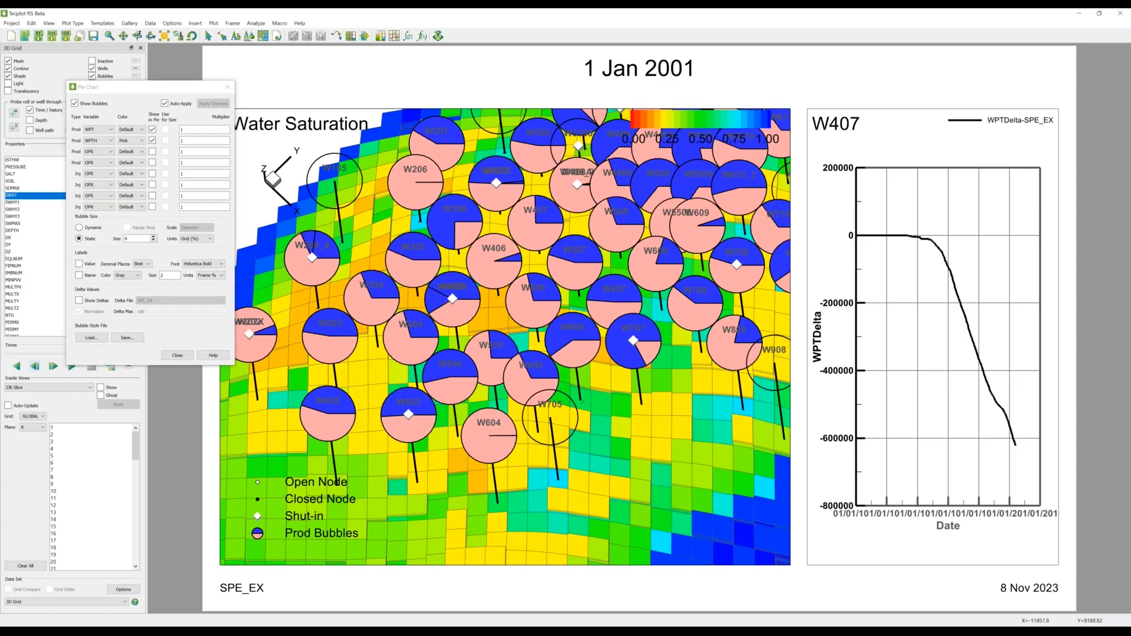
click(35, 367)
click(35, 366)
click(35, 366)
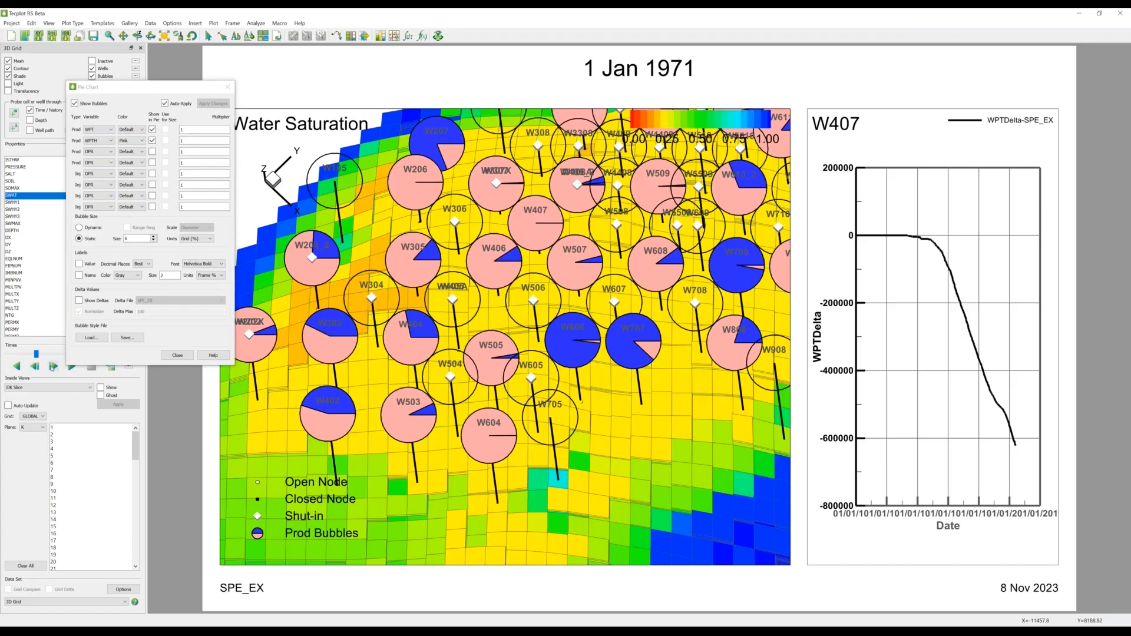
click(53, 366)
click(53, 366)
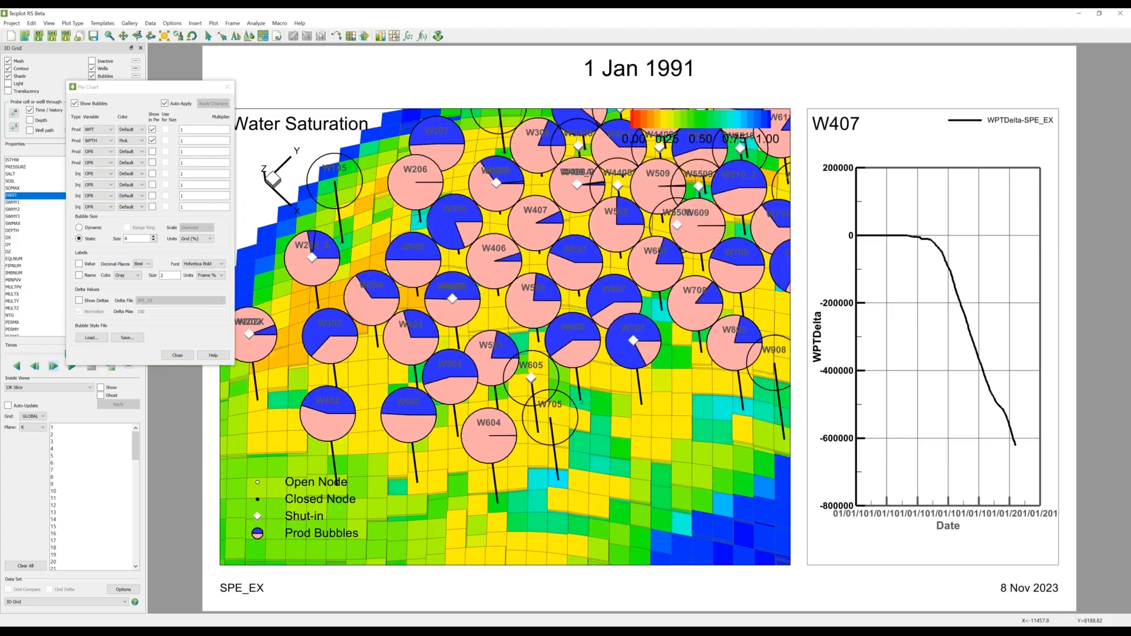
Step: Compare the pie charts over a wider grid area, going back past 1 Jan 1981 and forward to 31 Dec 2001
scroll(498, 348, down, 4)
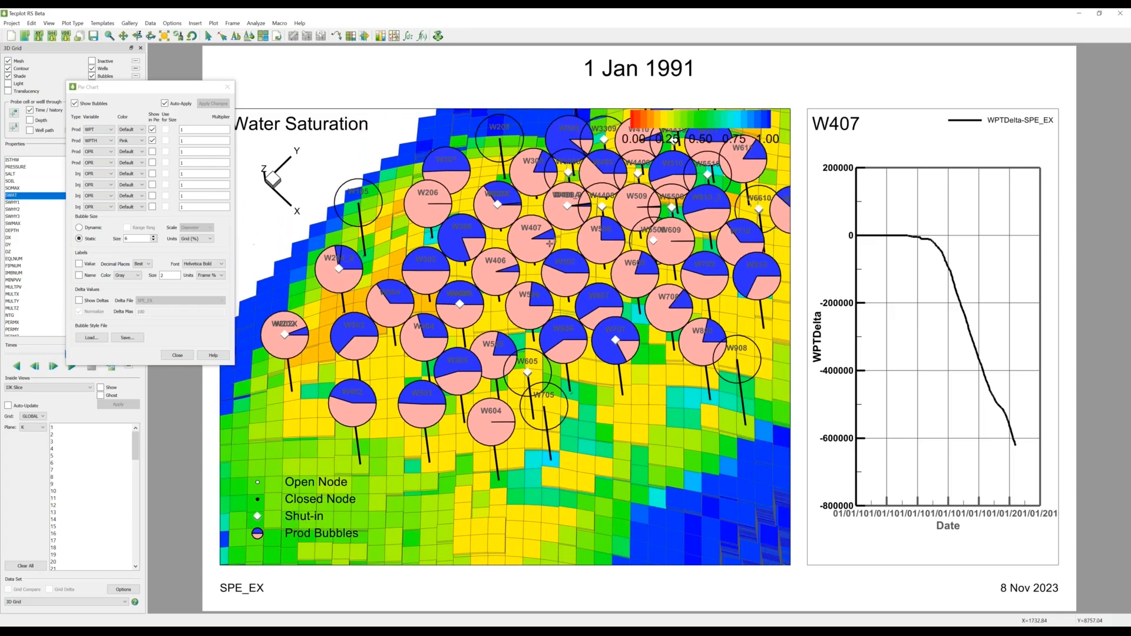
drag(595, 274, 578, 288)
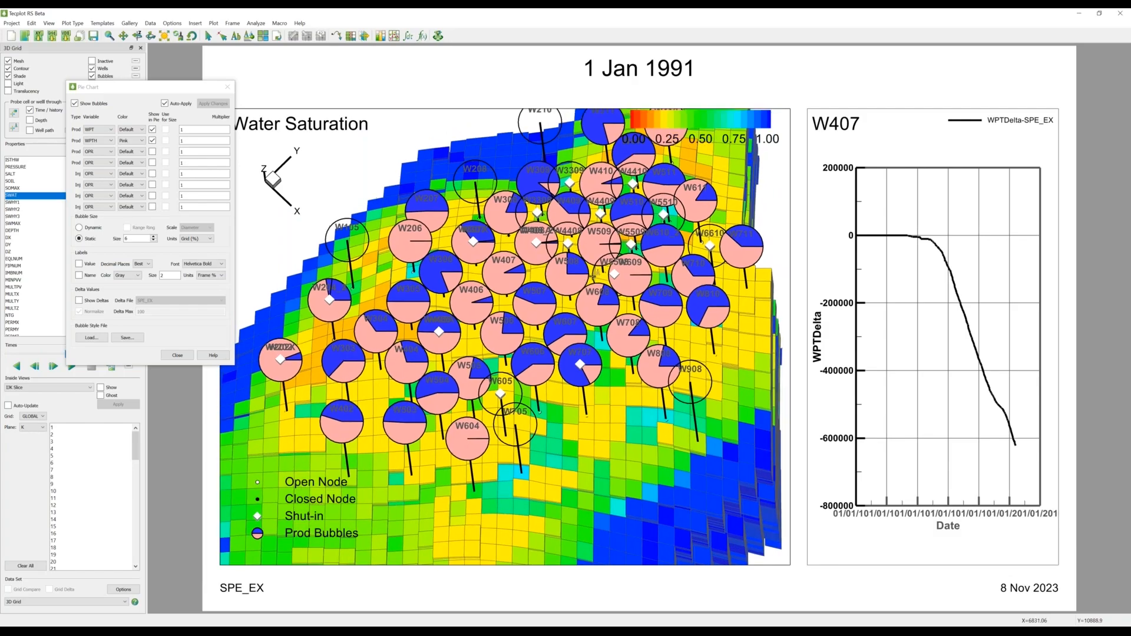
click(35, 367)
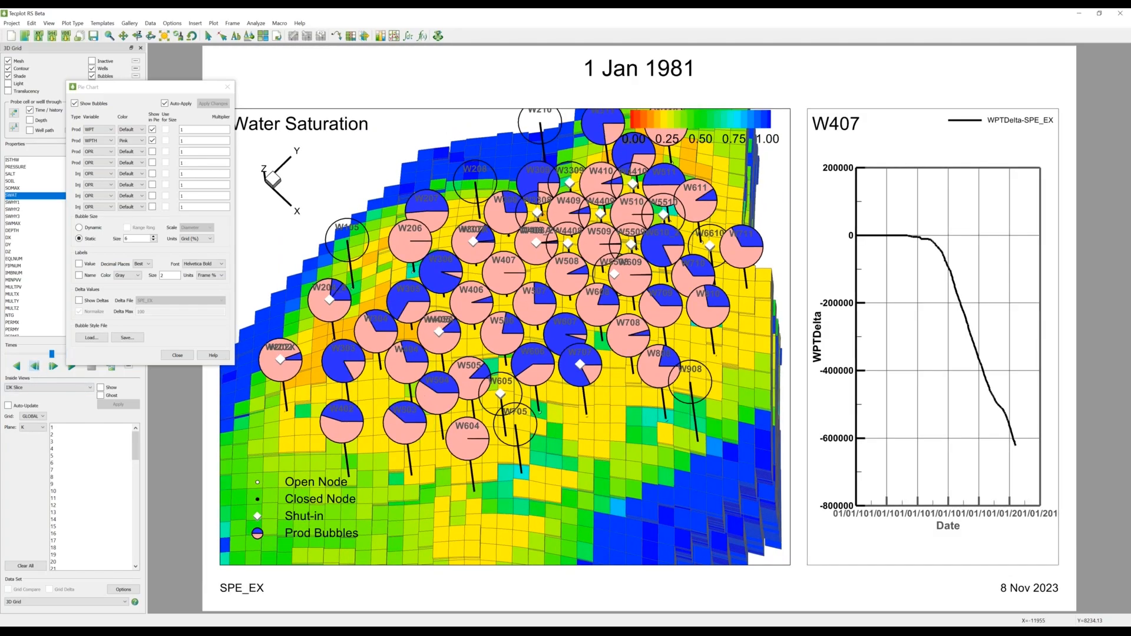
click(35, 366)
click(53, 367)
click(53, 367)
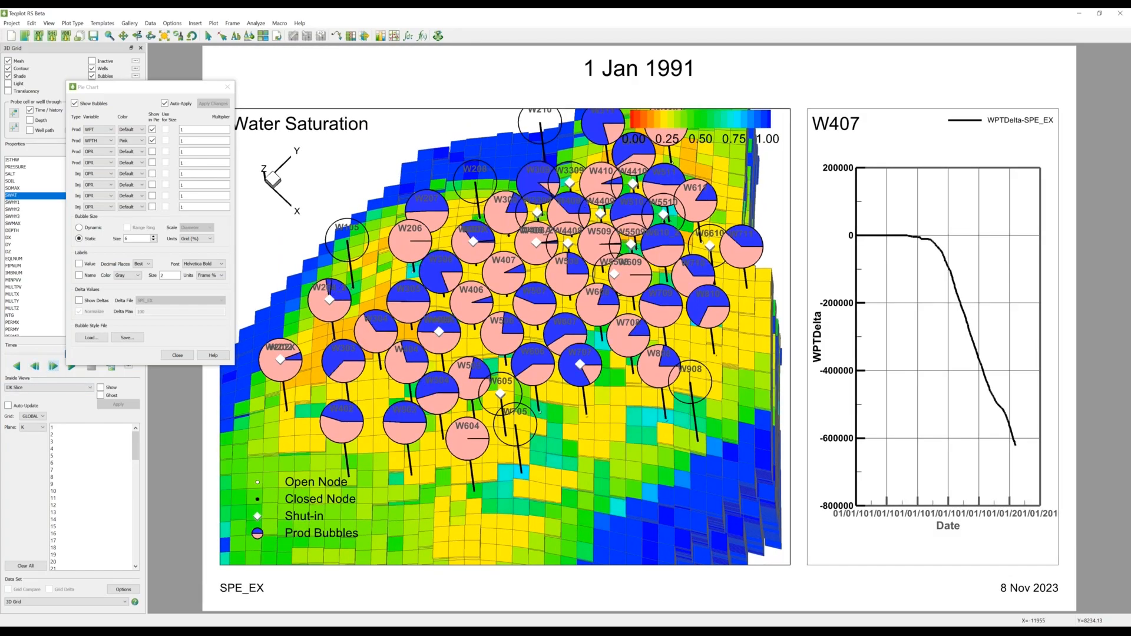
click(53, 366)
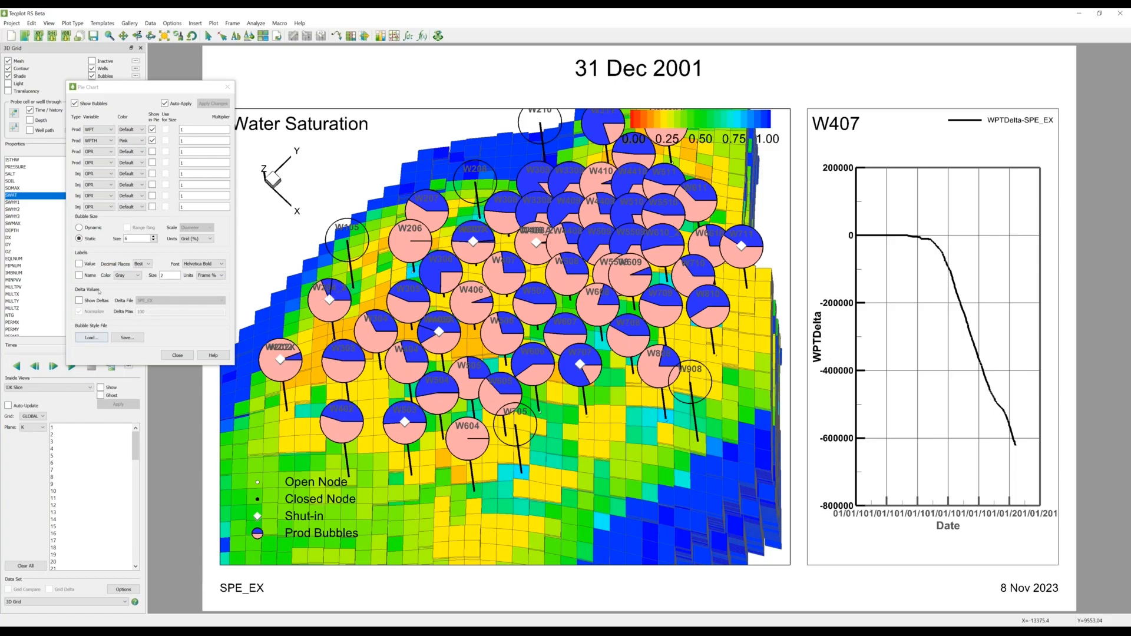
Step: Size the pie bubbles dynamically by the BHP variable and set the bubble size to 9 grid percent
click(79, 228)
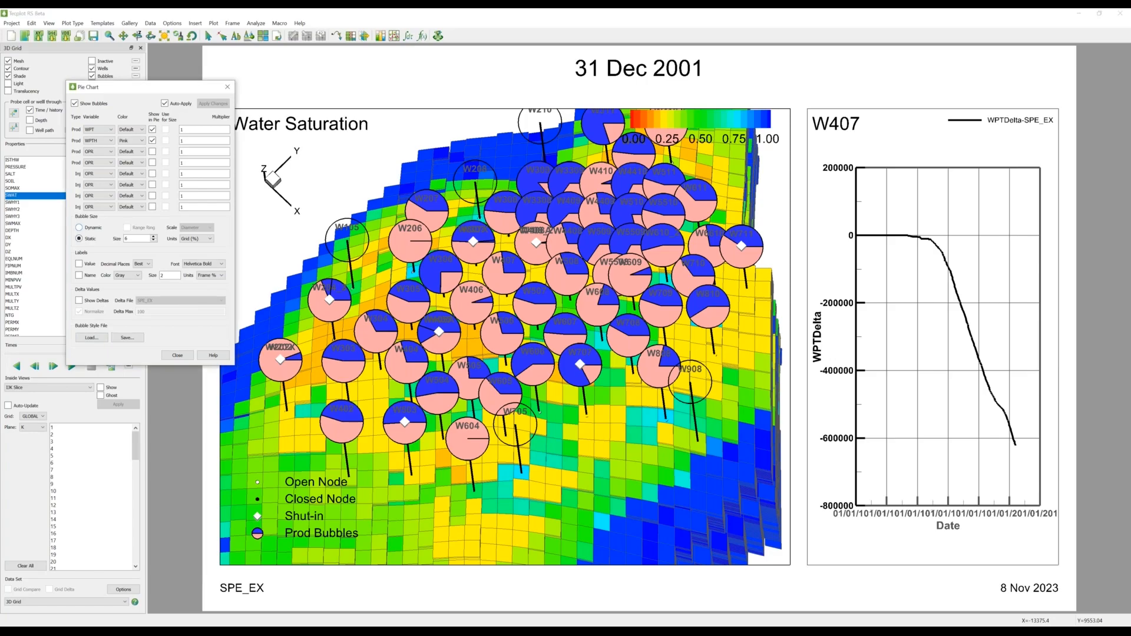
drag(159, 87, 143, 59)
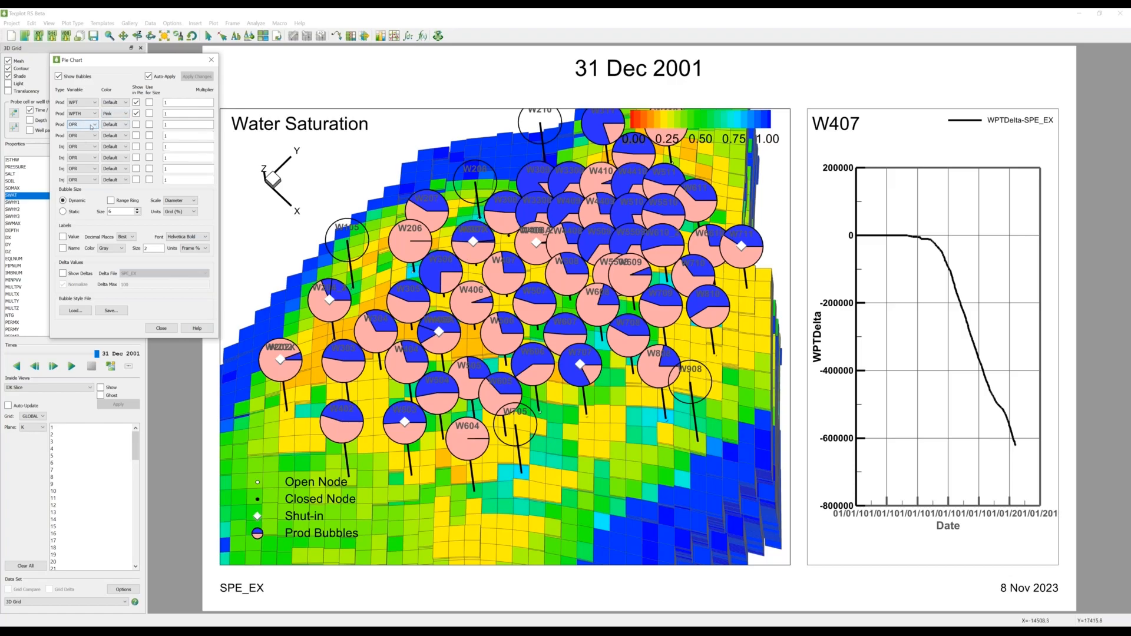
click(91, 127)
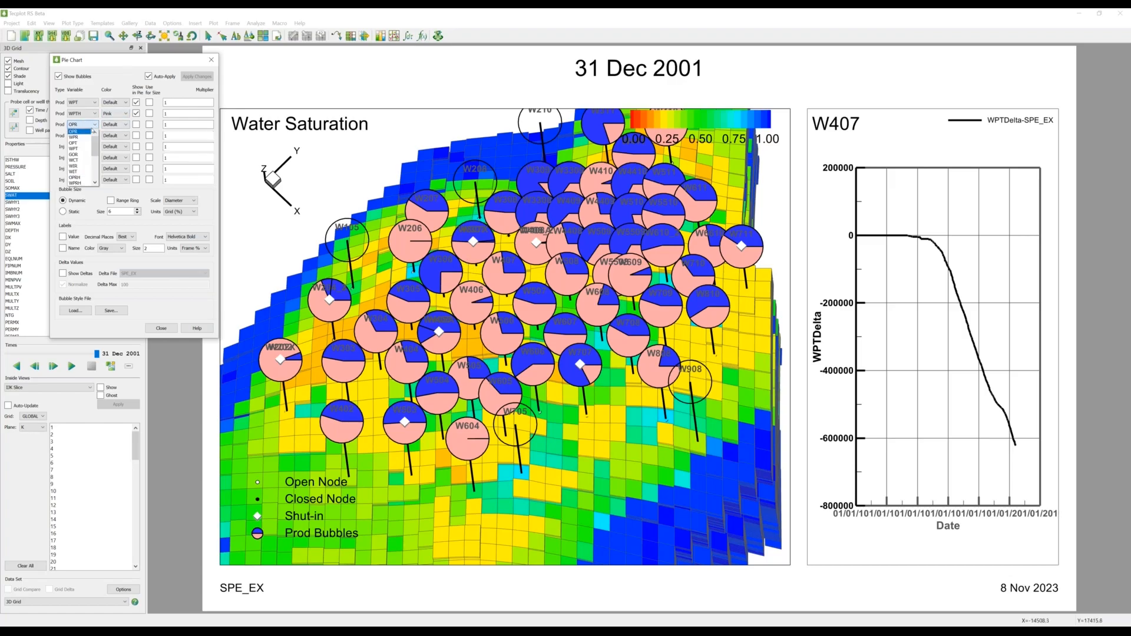
drag(96, 145, 97, 165)
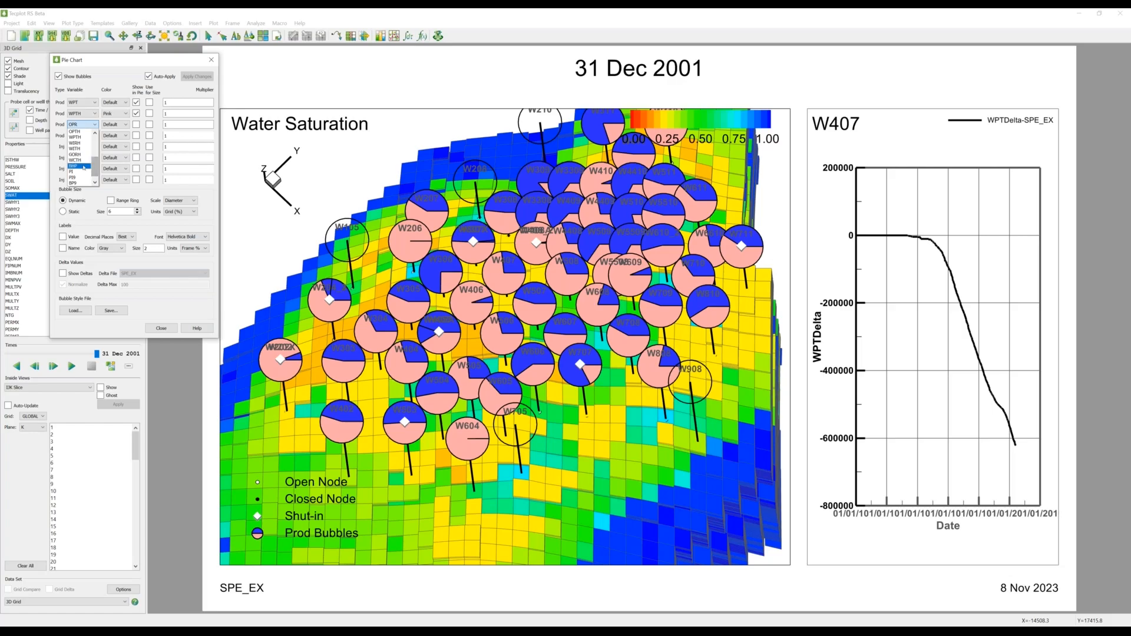
click(73, 166)
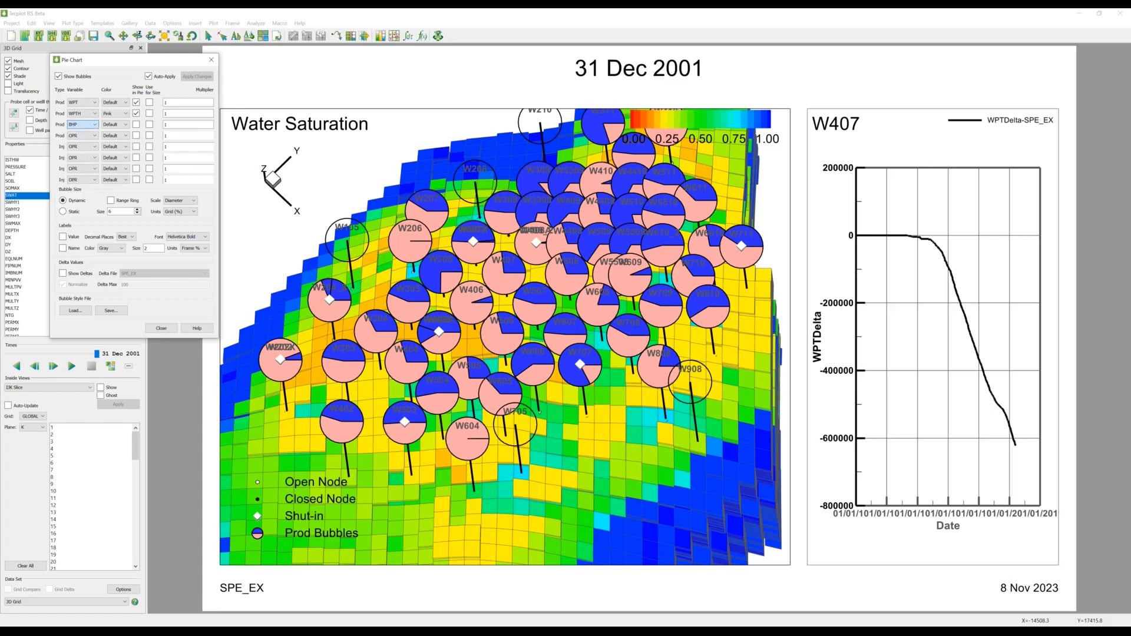
click(150, 125)
click(138, 210)
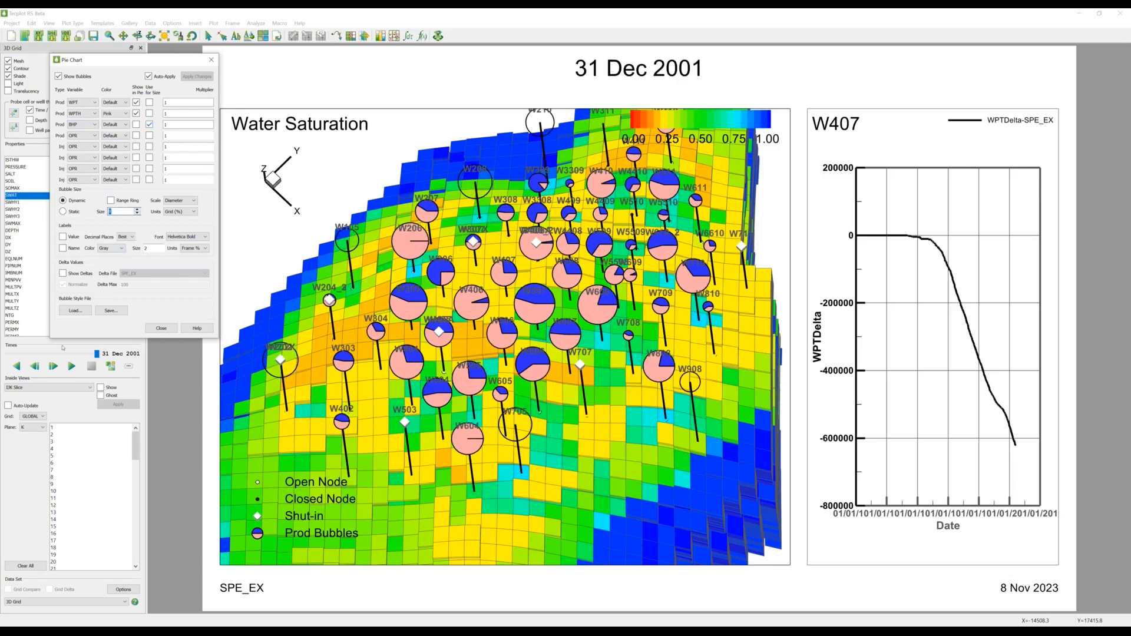
Step: Step the grid time back to 1 Jan 1971 and forward to 1 Jan 1991 to compare the BHP-sized bubbles
click(38, 369)
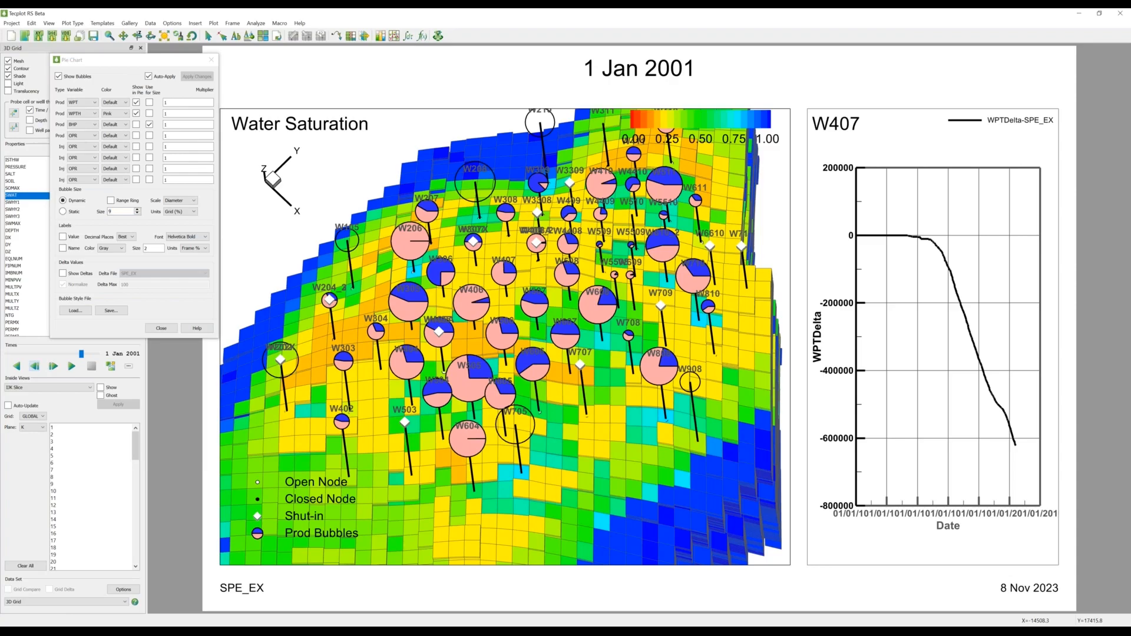
click(38, 369)
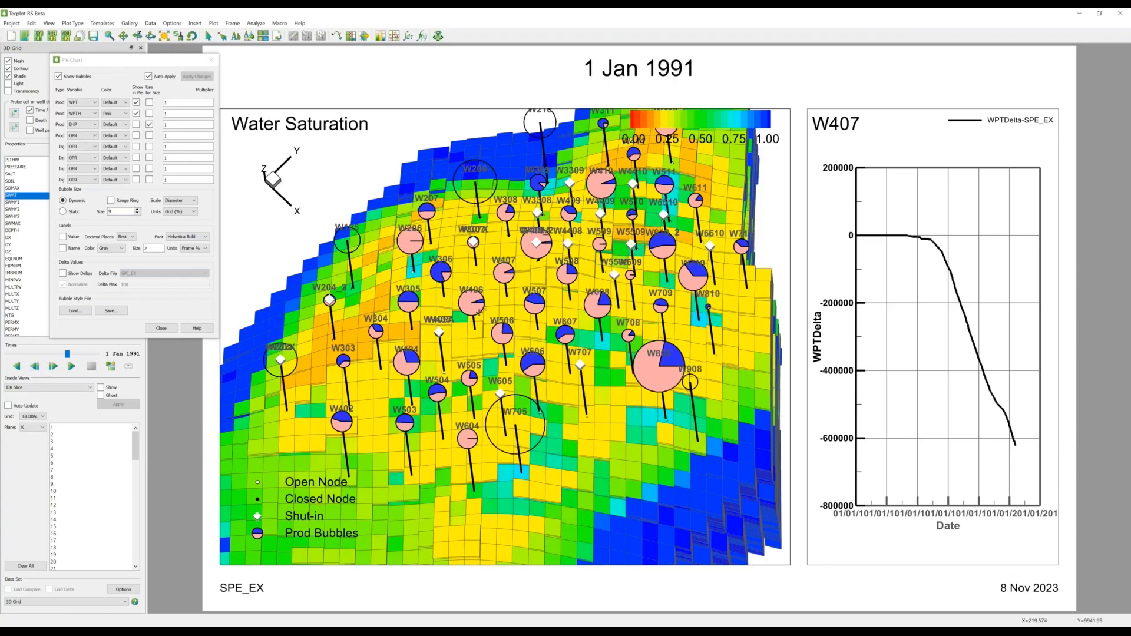
click(35, 366)
click(36, 366)
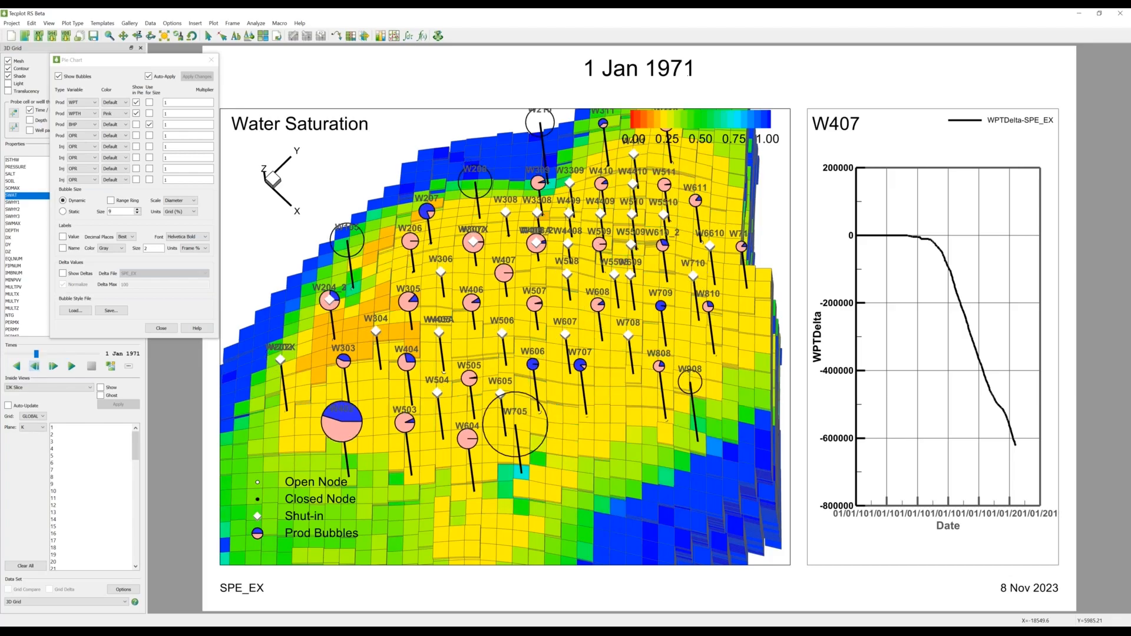
click(53, 366)
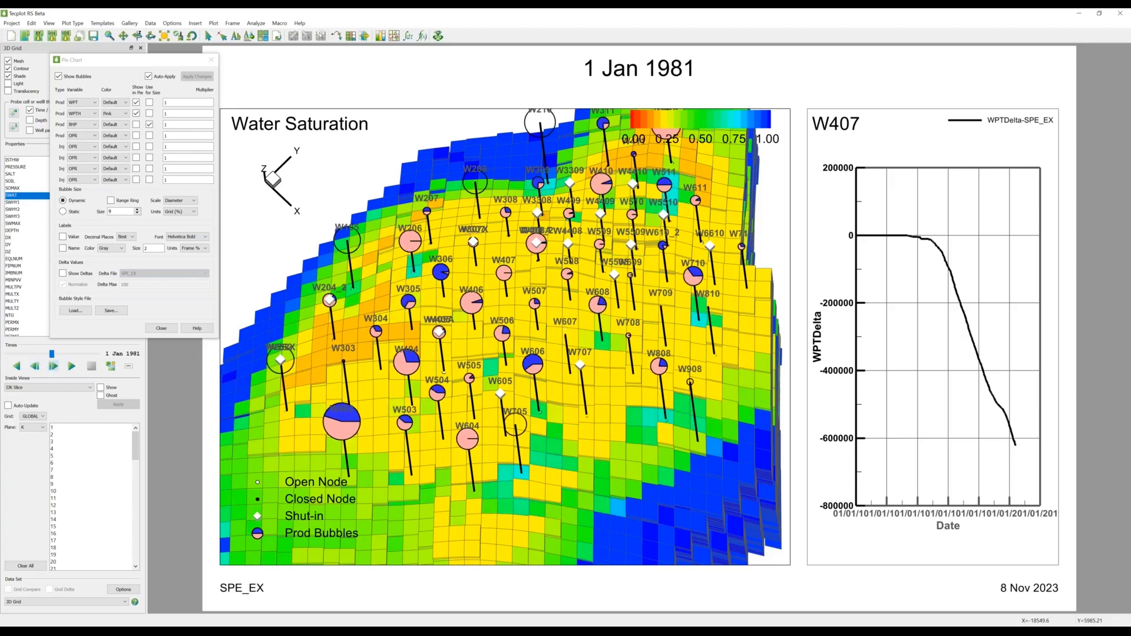
click(53, 366)
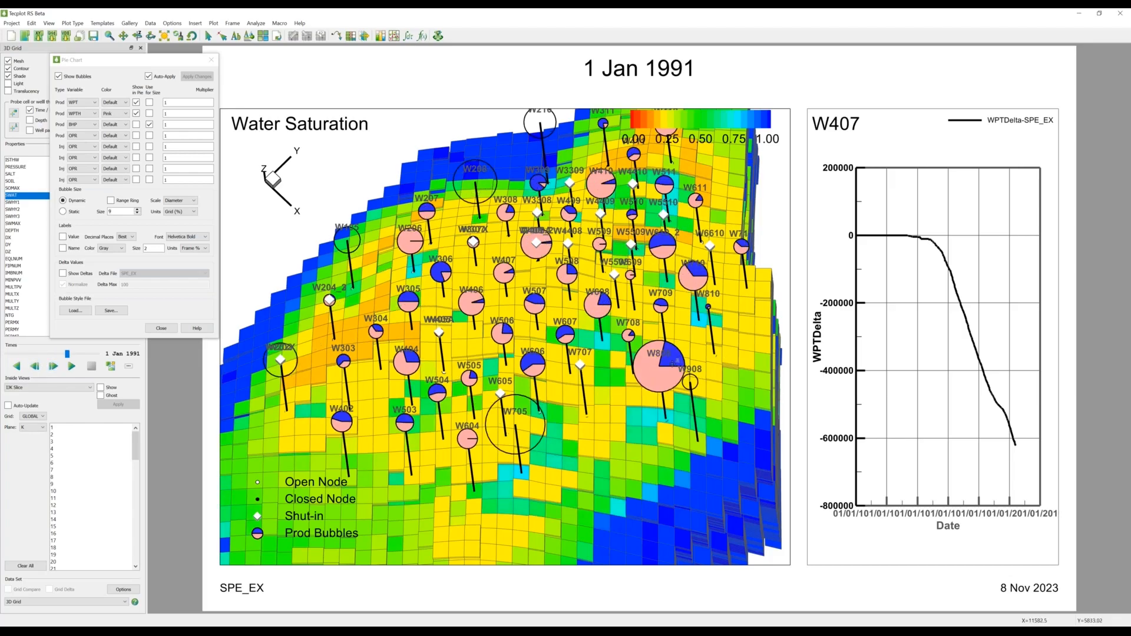
Step: Examine the bubble at well W808 up close on 1 Jan 1981 and 1 Jan 1991, finishing with the pie chart settings closed
drag(669, 364, 669, 371)
scroll(669, 371, up, 5)
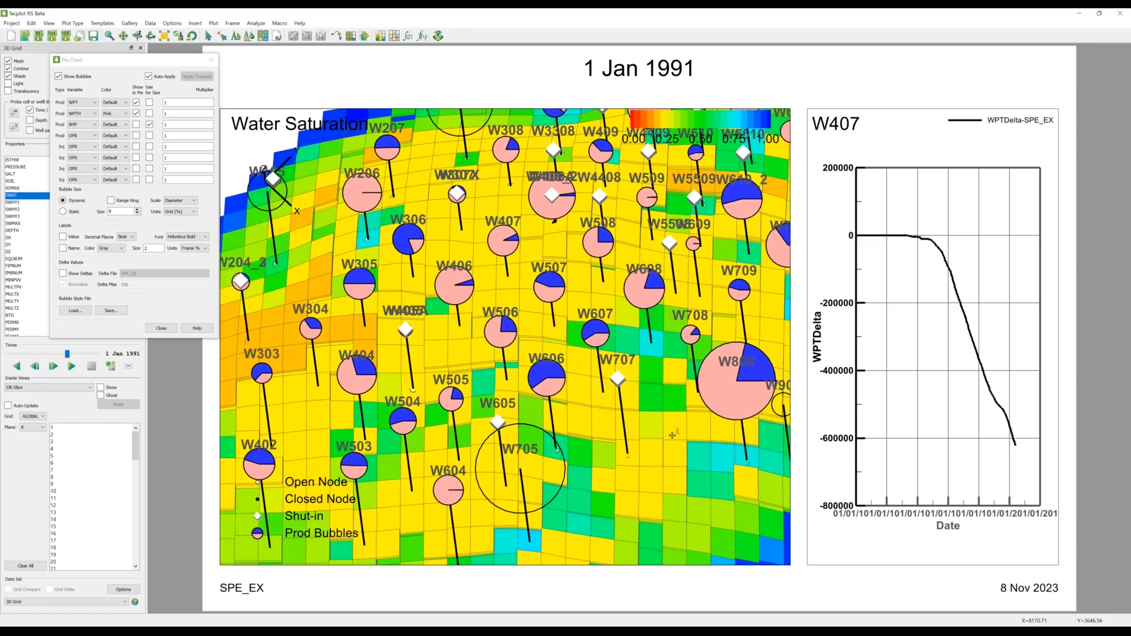
drag(738, 400, 739, 395)
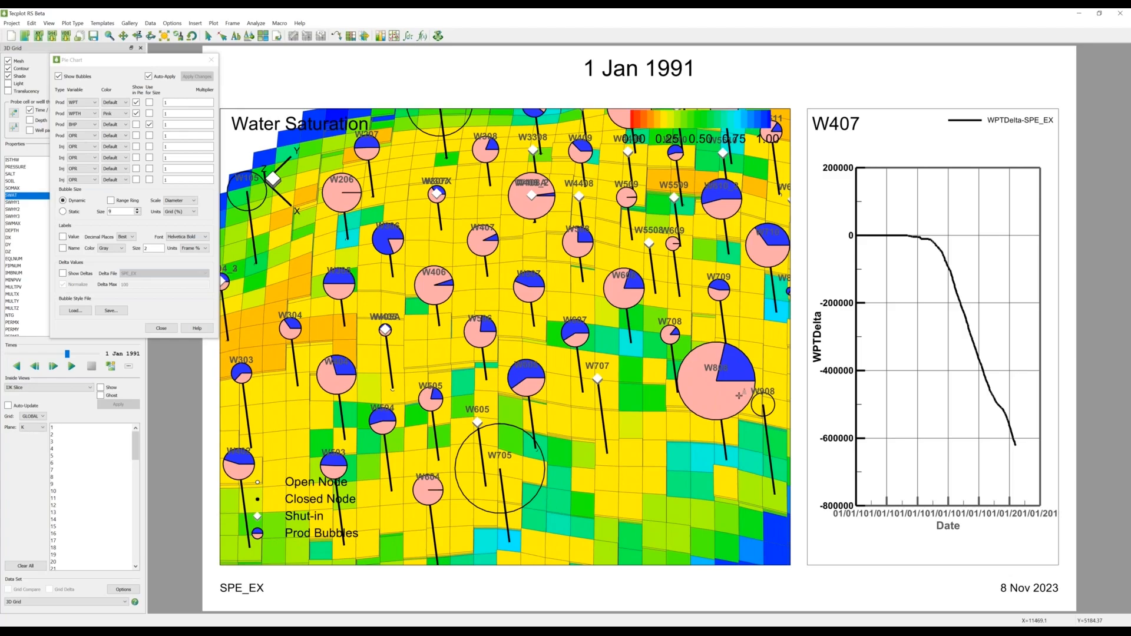
drag(739, 396, 740, 395)
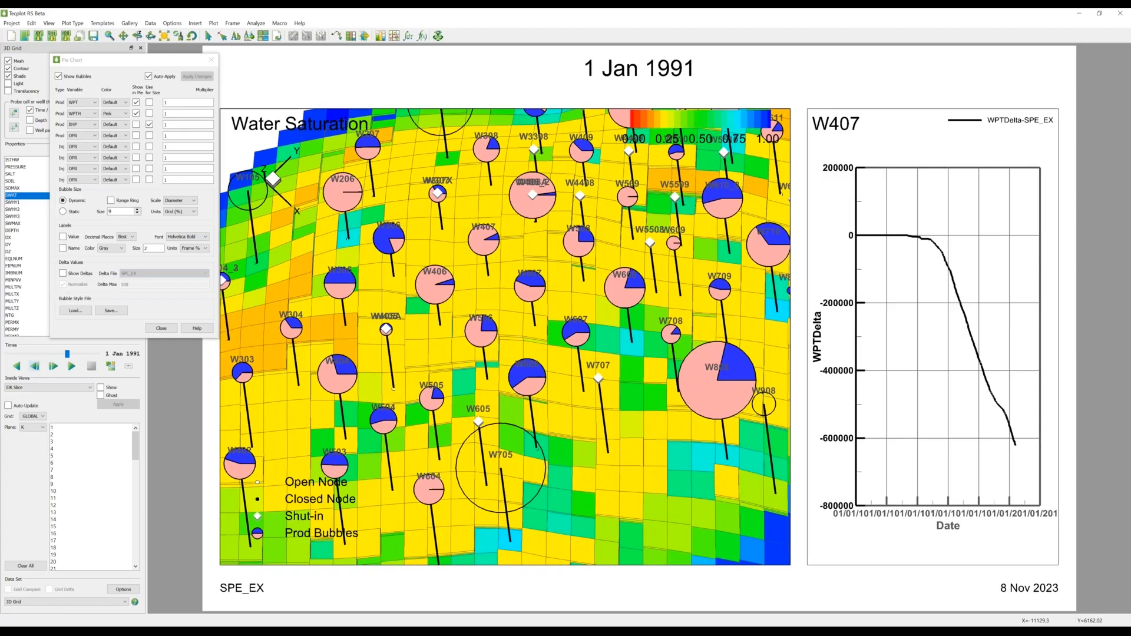
click(35, 365)
click(35, 365)
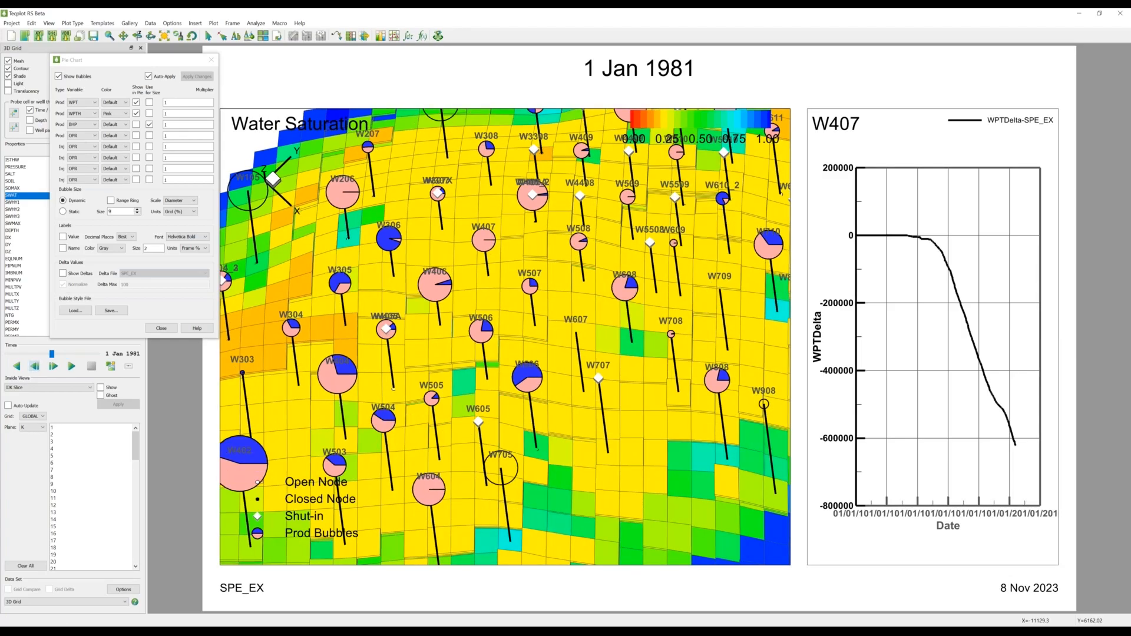
click(53, 366)
click(53, 366)
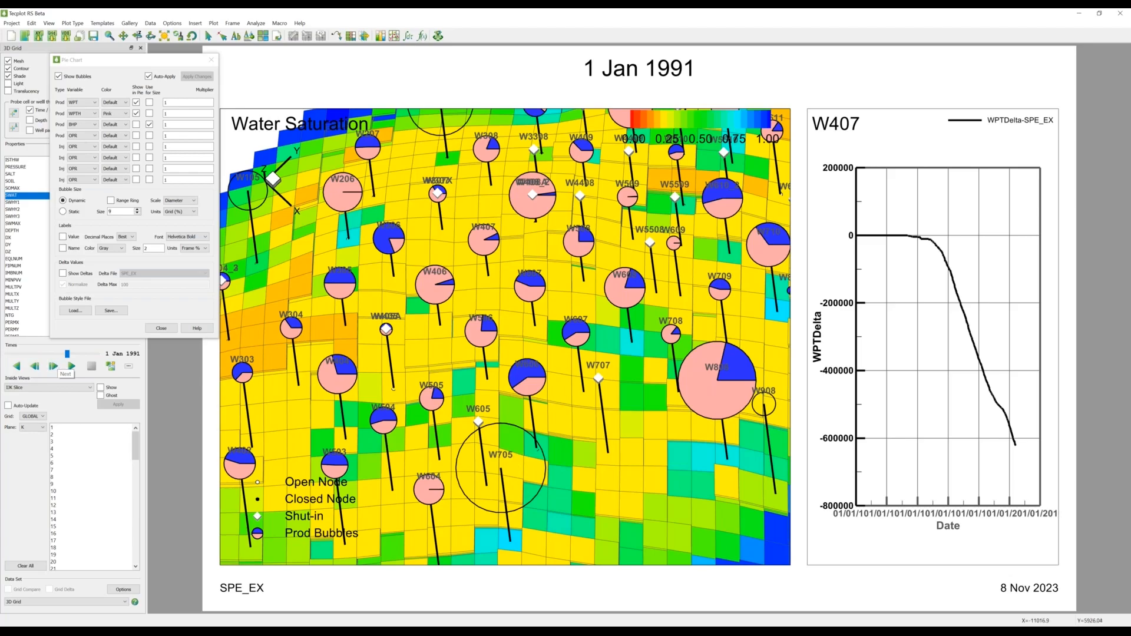
scroll(552, 326, down, 2)
scroll(552, 326, down, 2)
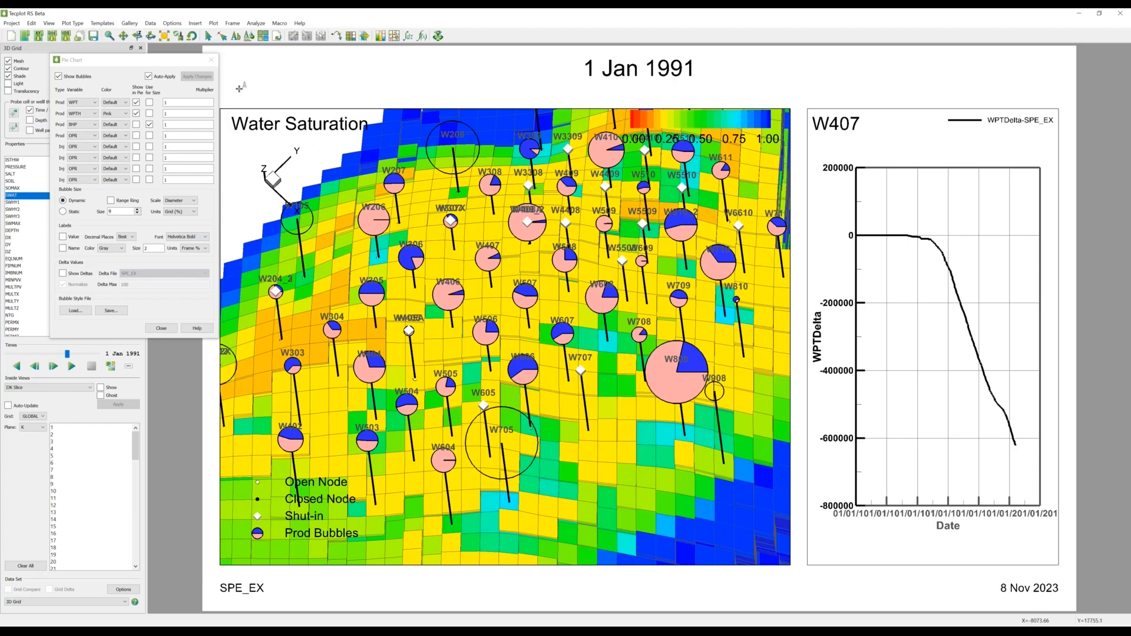
click(211, 61)
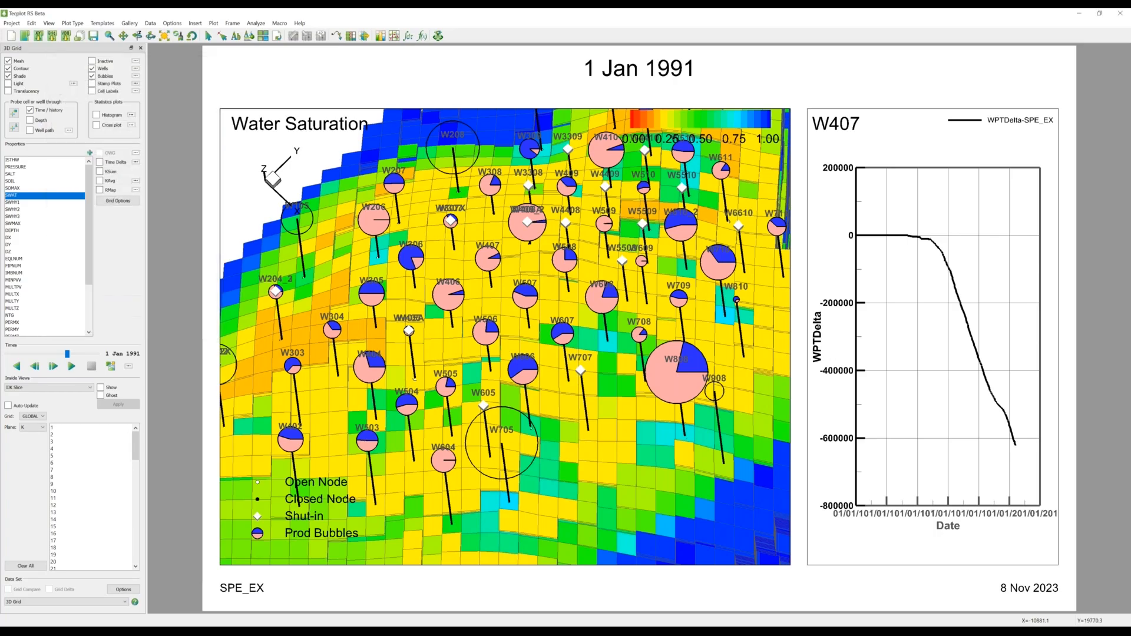
Step: Switch to the History Match plot type and use SPE_EX_history as the history data
click(57, 602)
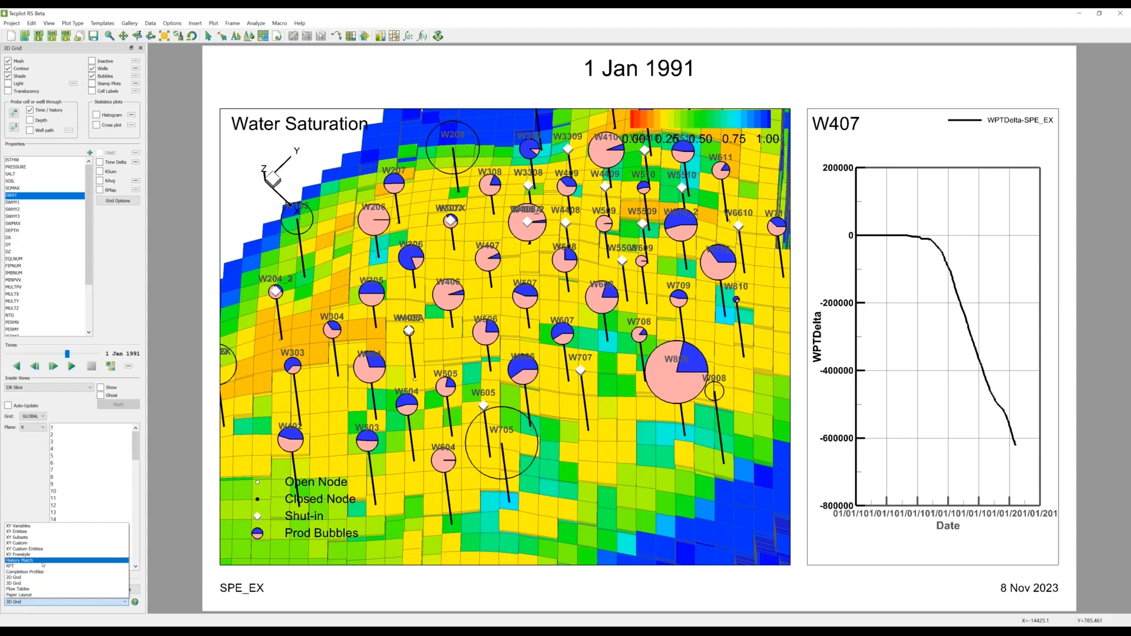
click(43, 561)
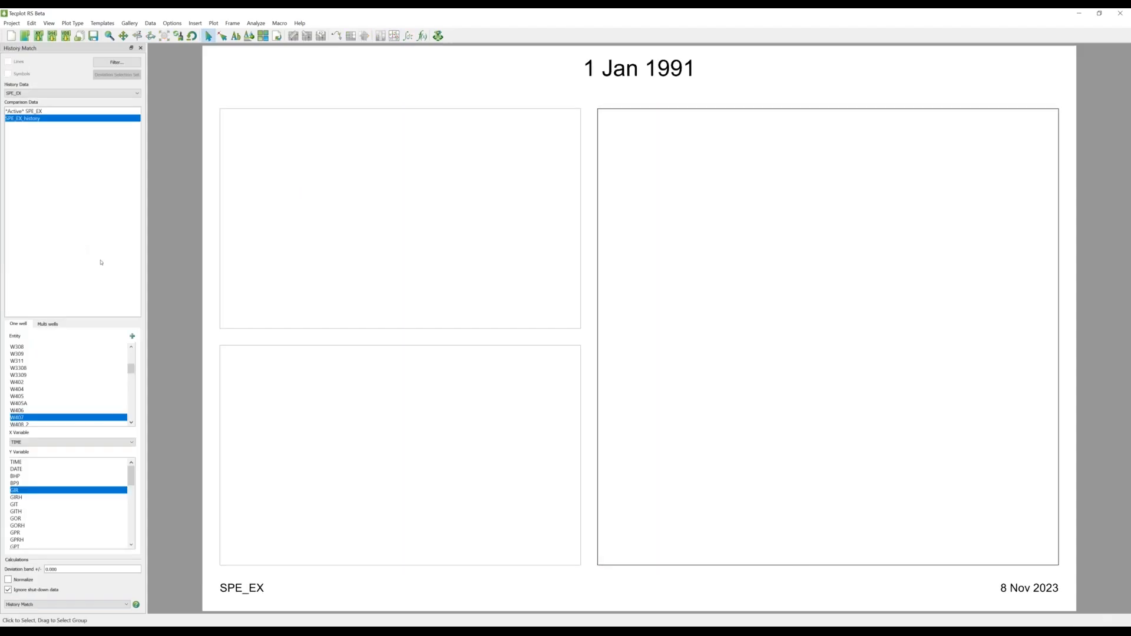
click(35, 605)
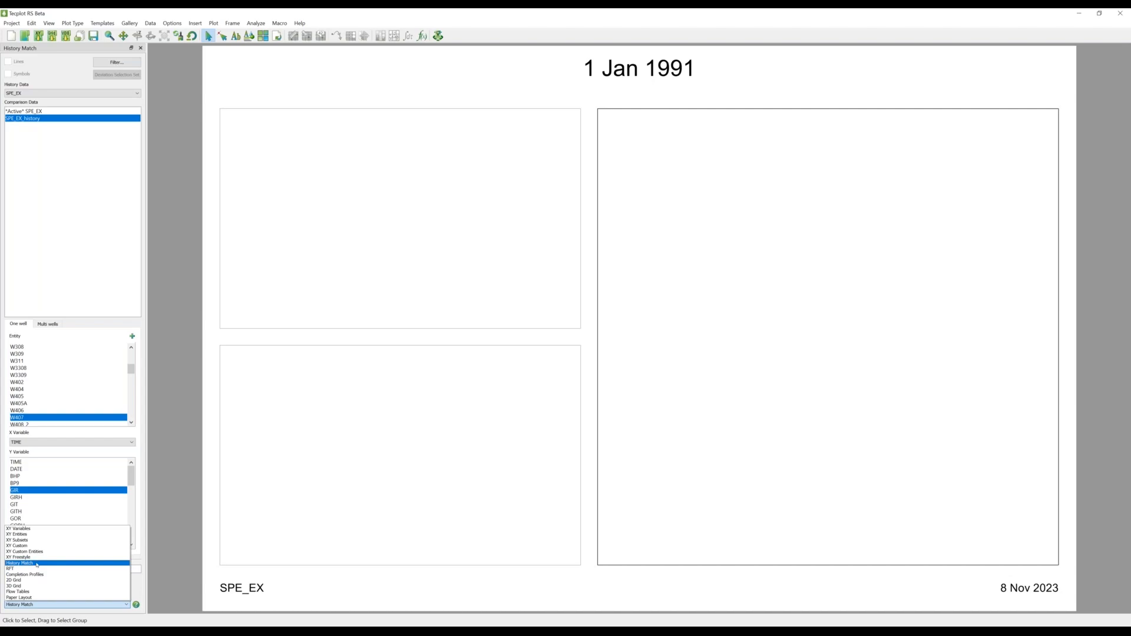
click(36, 564)
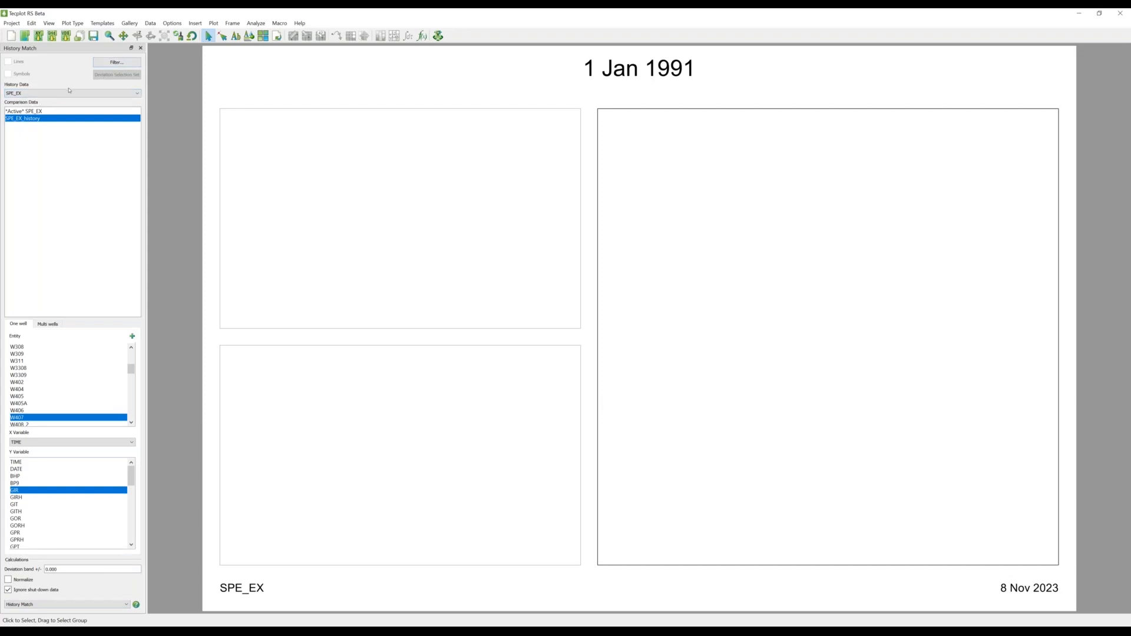
click(29, 94)
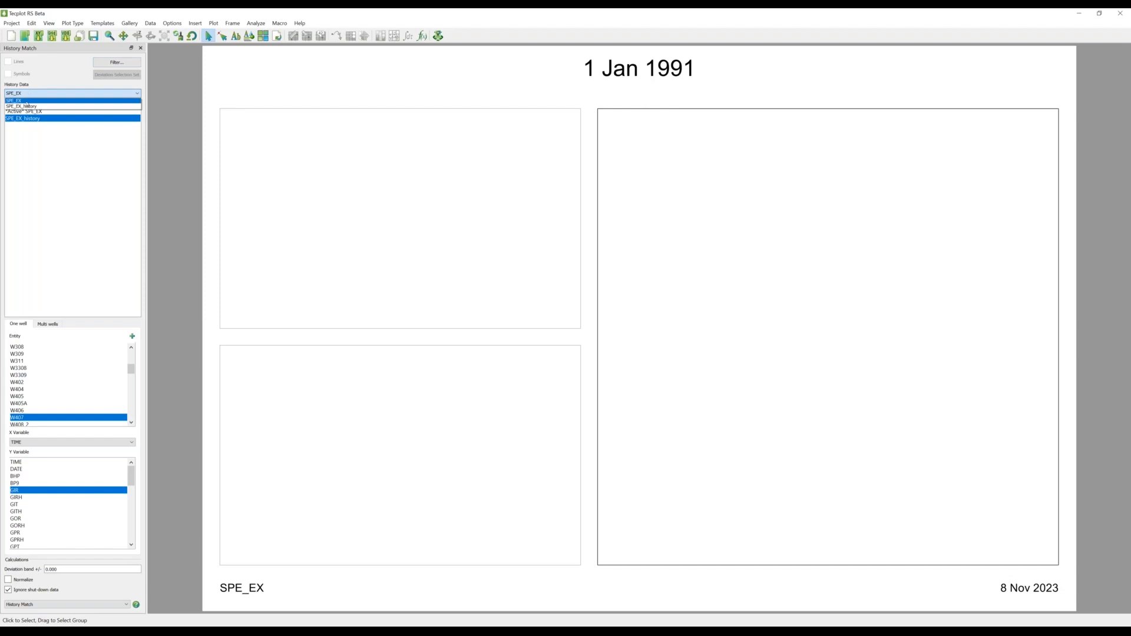
click(25, 107)
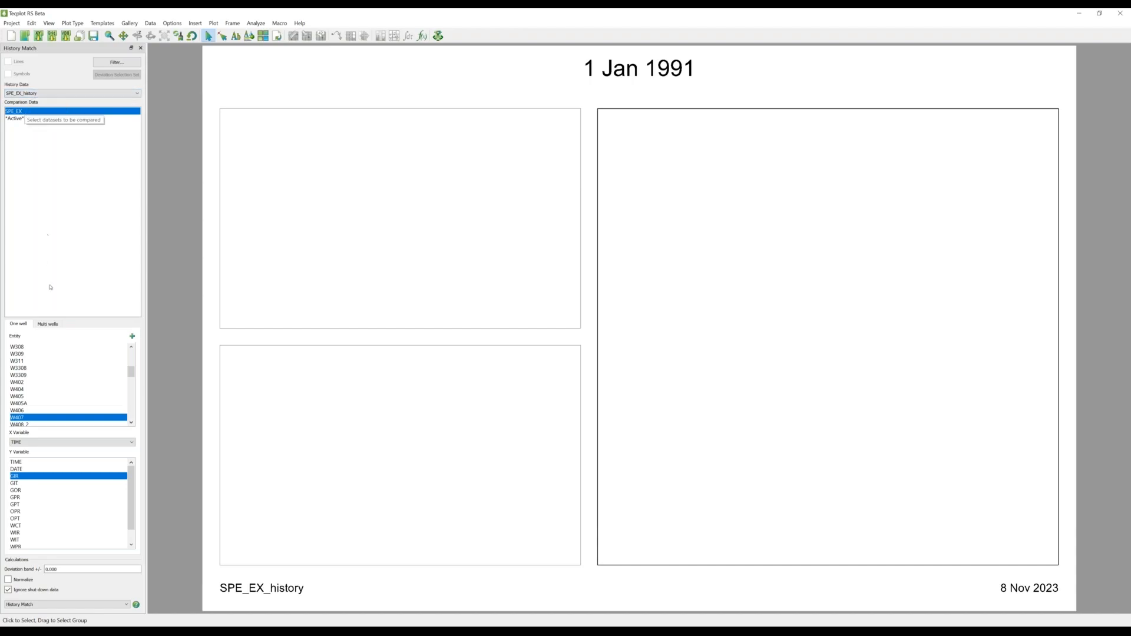
Step: Set up a multi-well match of all wells from W105 to W908, excluding FIELD, with WPT as the Y variable
click(48, 325)
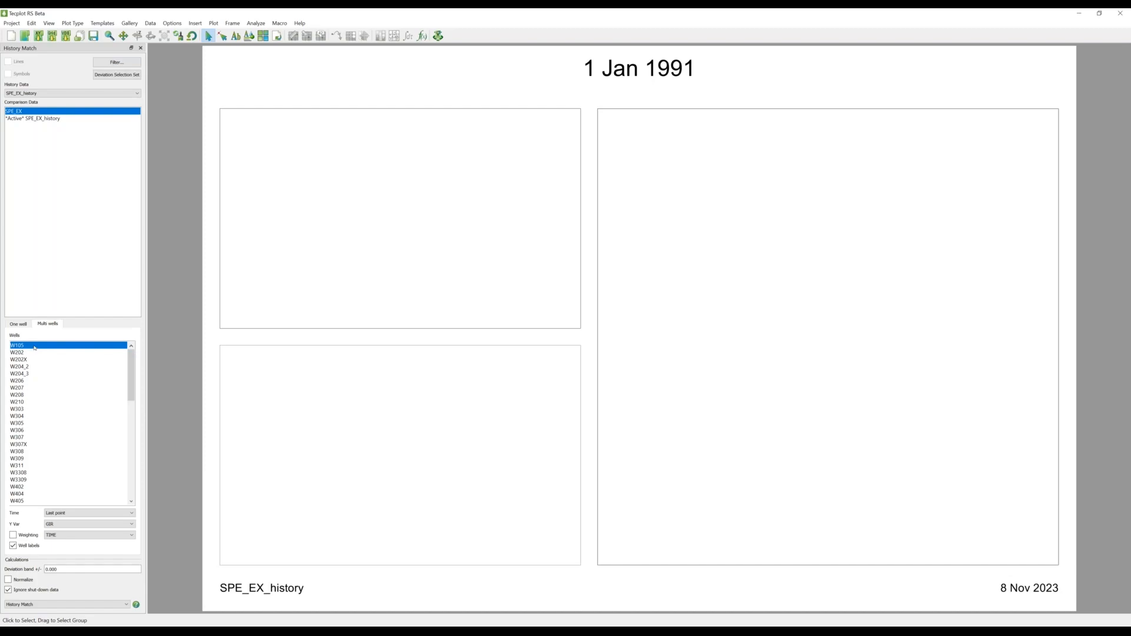
drag(35, 348, 35, 497)
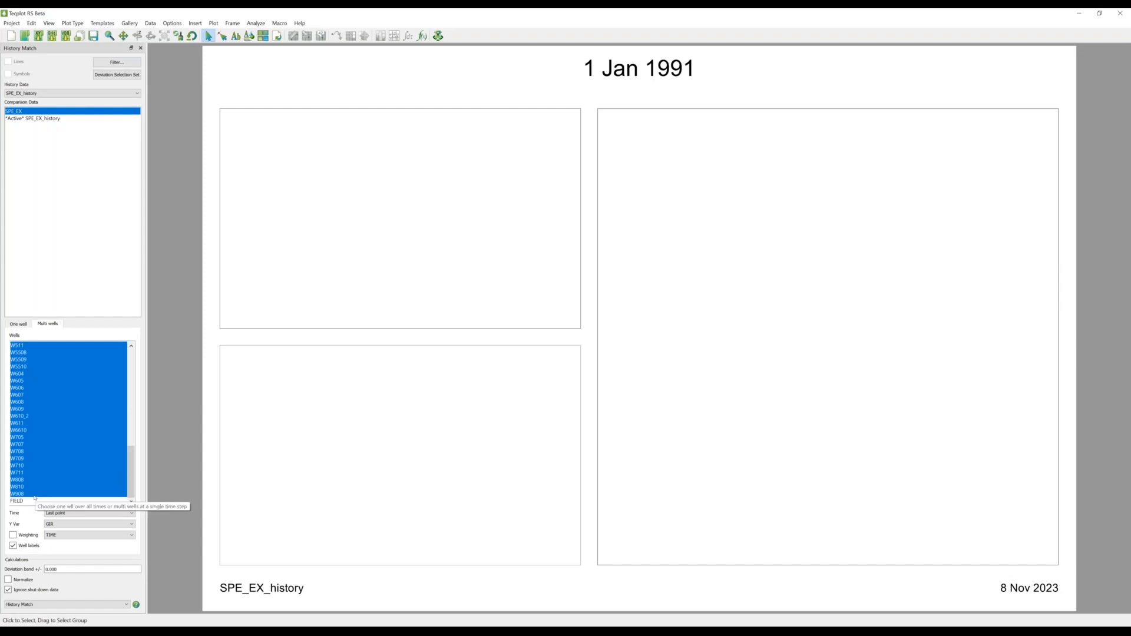
click(71, 524)
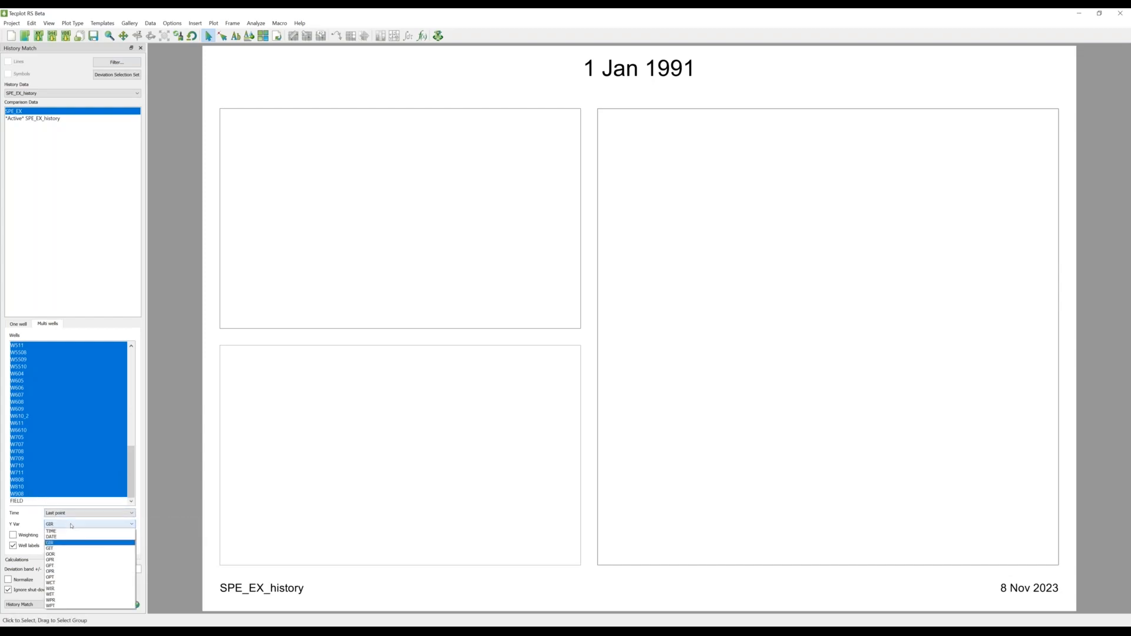
click(50, 606)
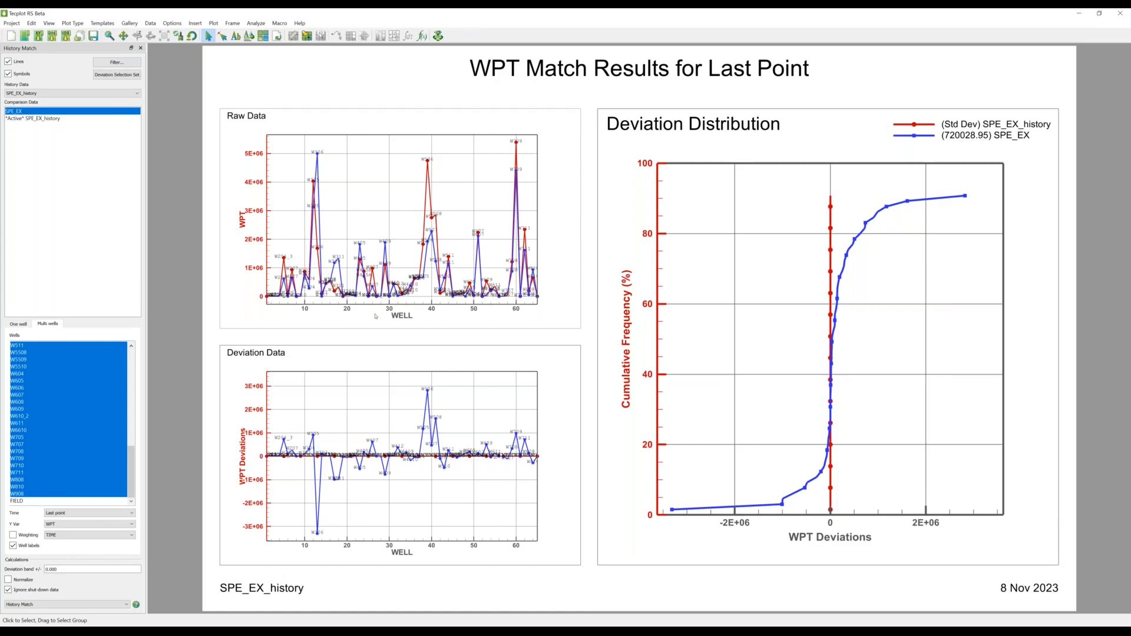
Step: Normalize the WPT deviations and set the deviation band to 0.1
click(8, 579)
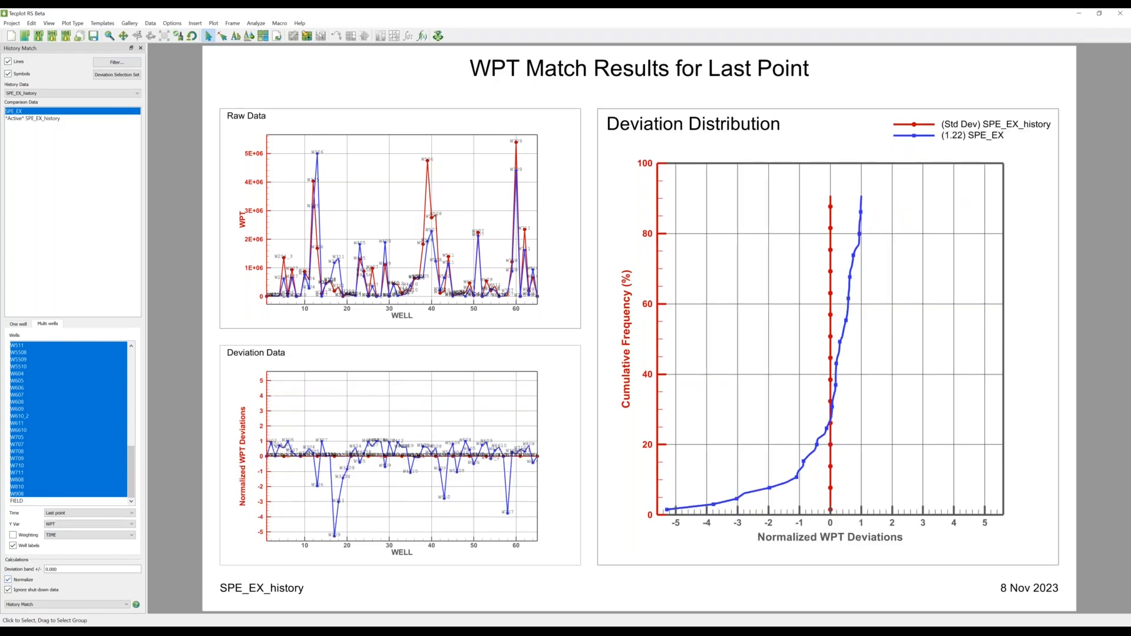
double_click(61, 570)
text(.1)
key(Return)
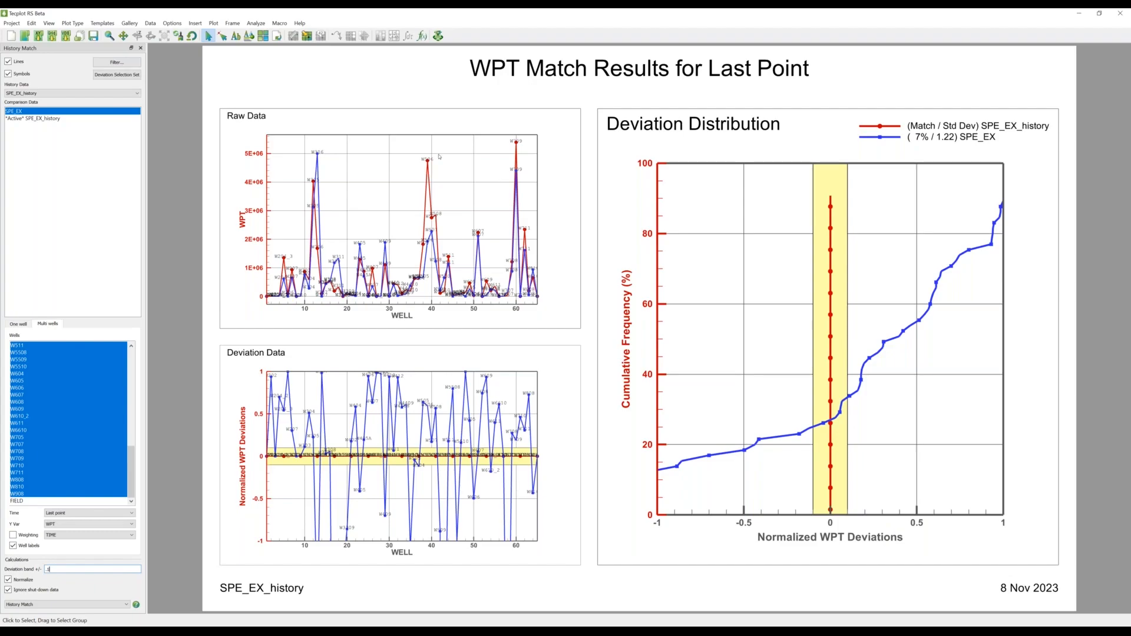
Step: Save the wells outside the deviation band as a selection set named "SPE_EX_0.1 outside"
click(118, 76)
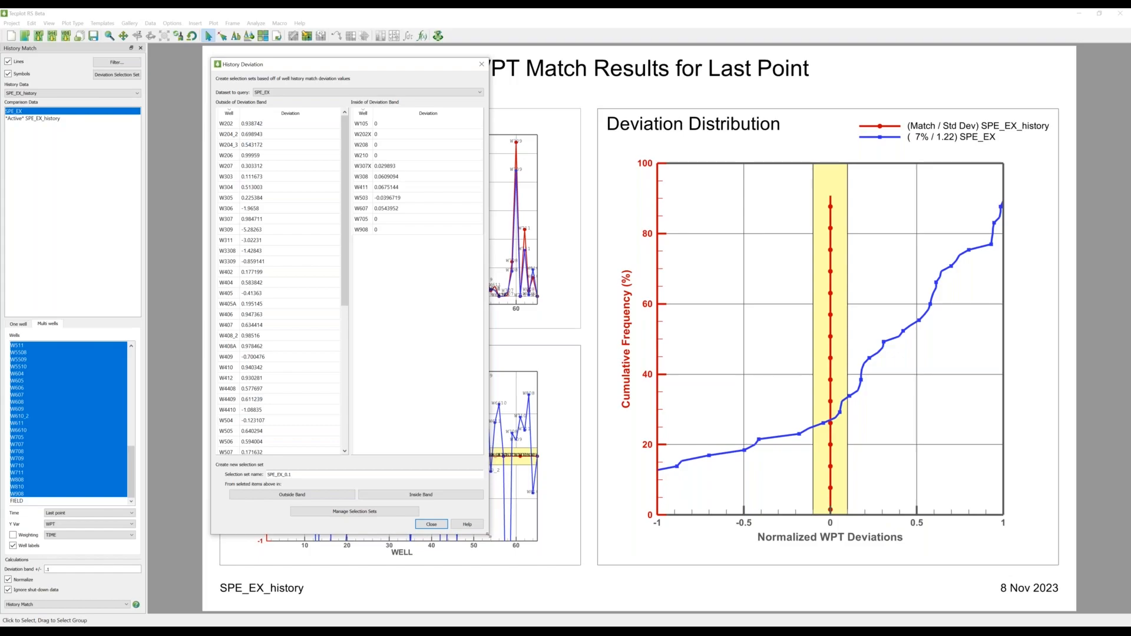
drag(488, 535, 546, 578)
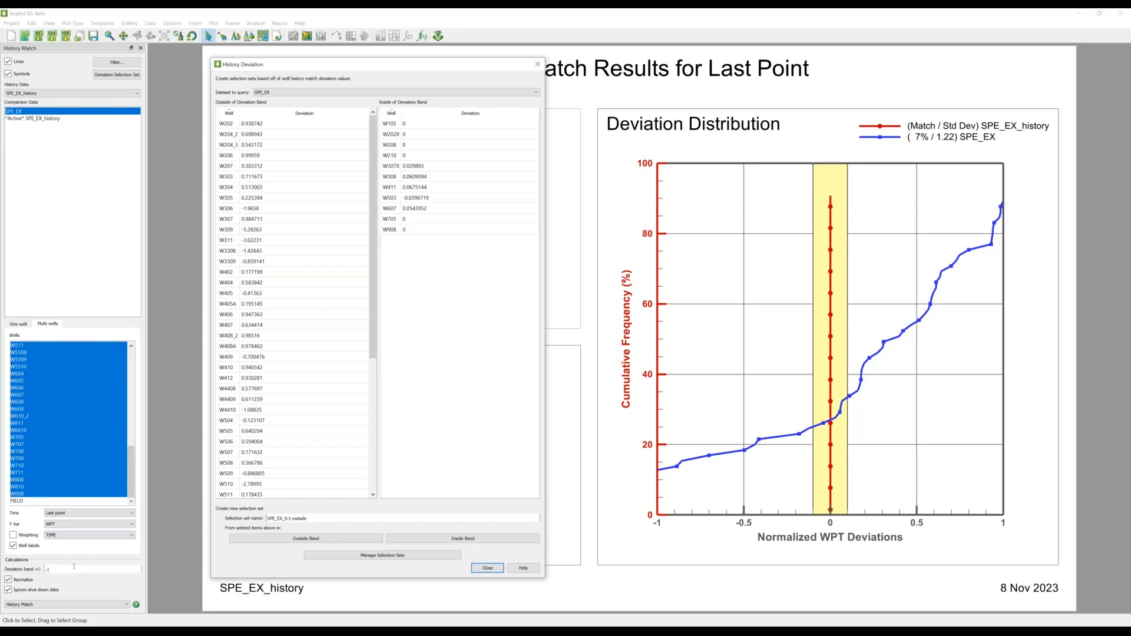
click(304, 538)
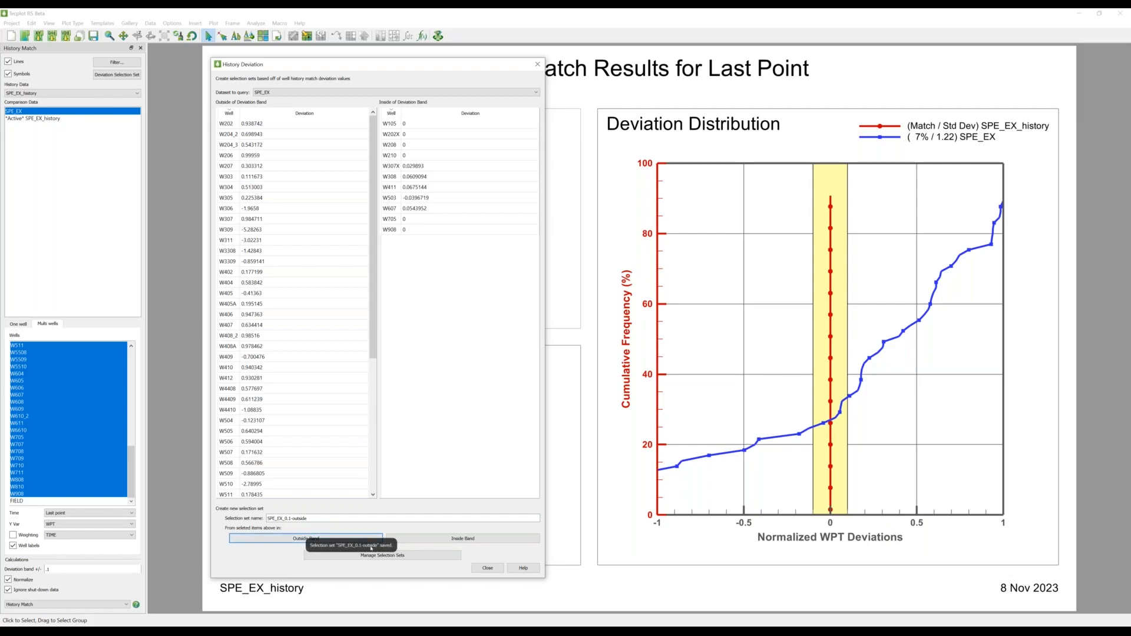
Step: Save the wells inside the deviation band as a selection set named "SPE_EX_0.1 inside"
drag(308, 519, 294, 520)
key(BackSpace)
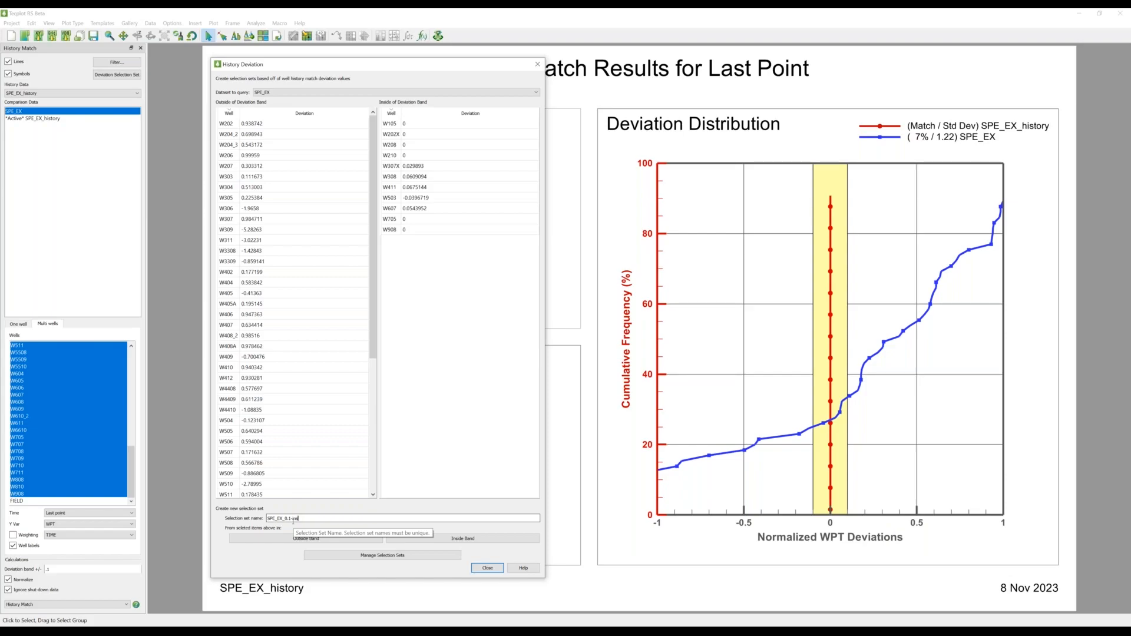
click(470, 540)
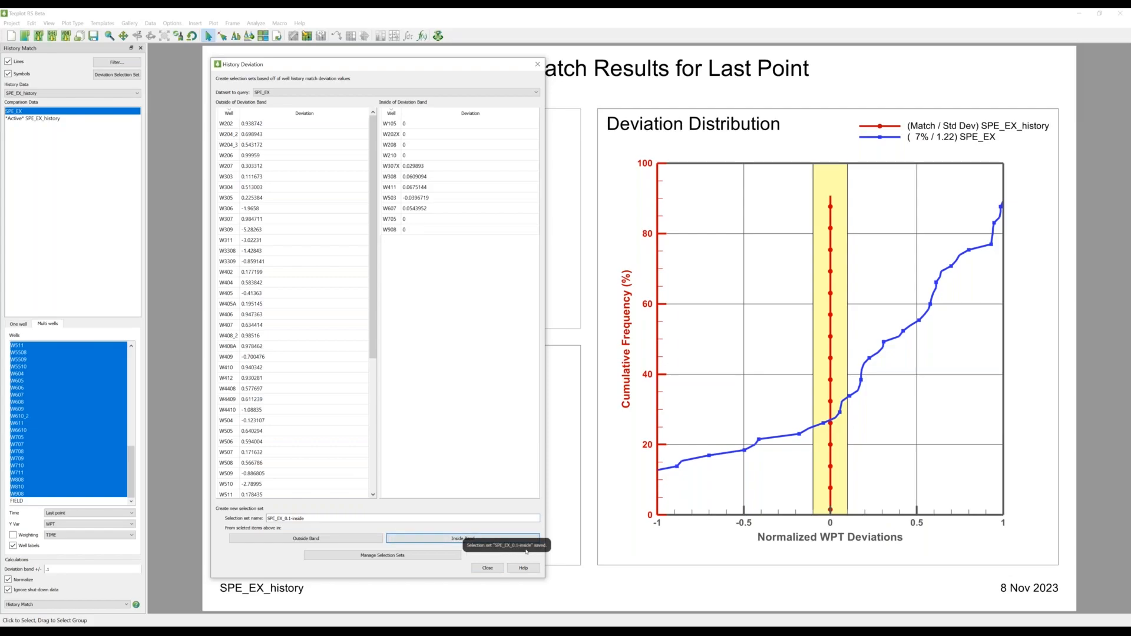
Step: Remove the inside suffix from the selection set name and set the deviation band to 0.2
drag(305, 518, 291, 519)
key(BackSpace)
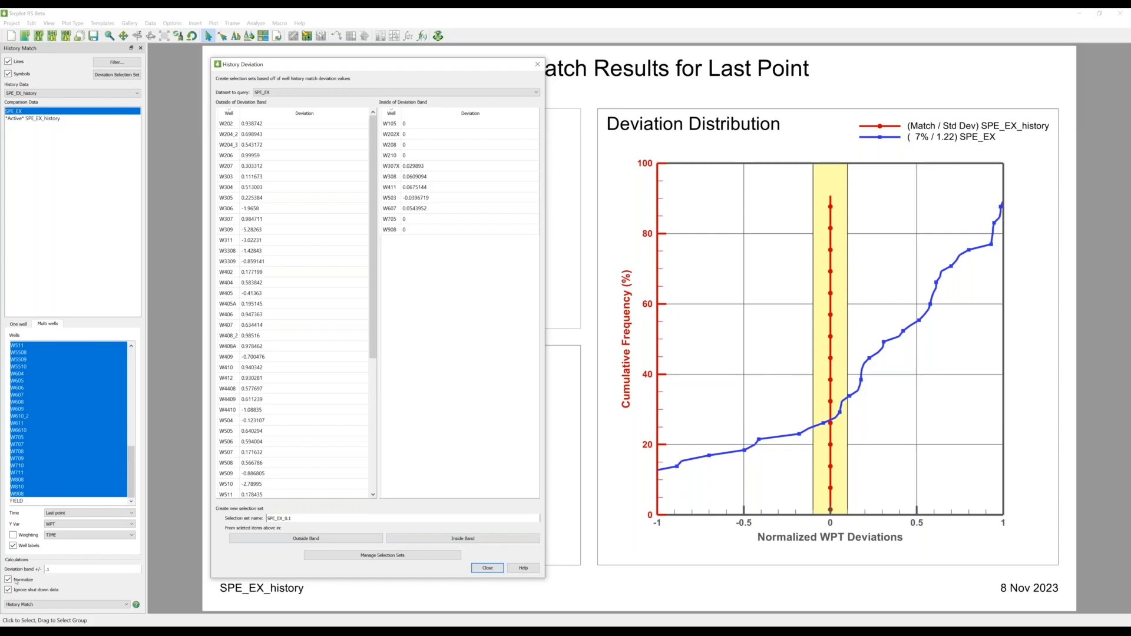
click(60, 569)
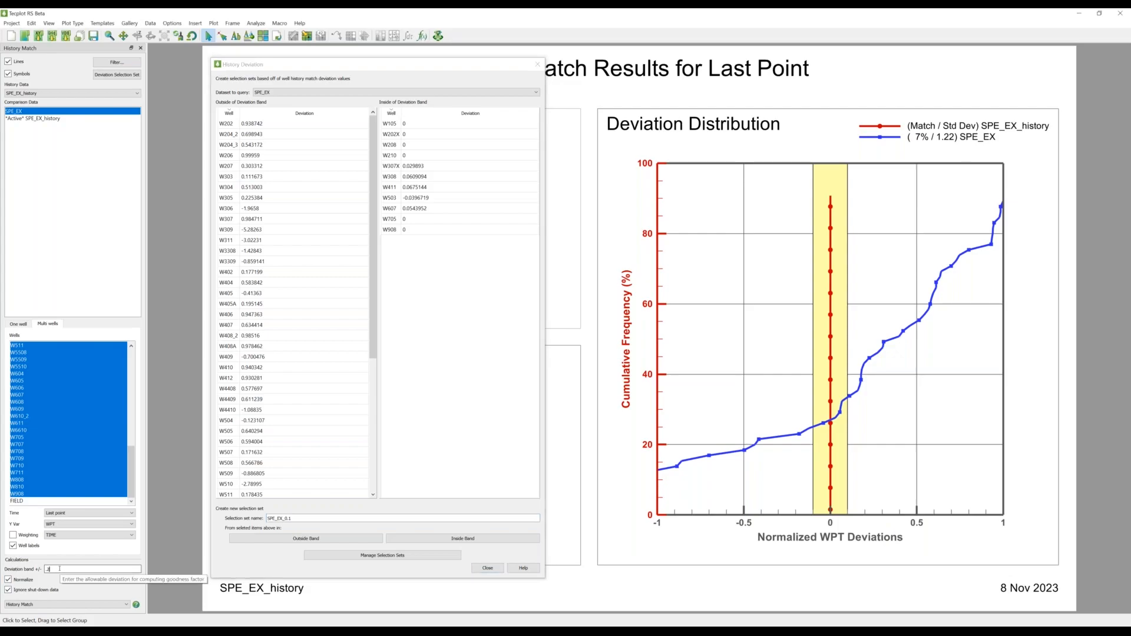
text(2)
key(Return)
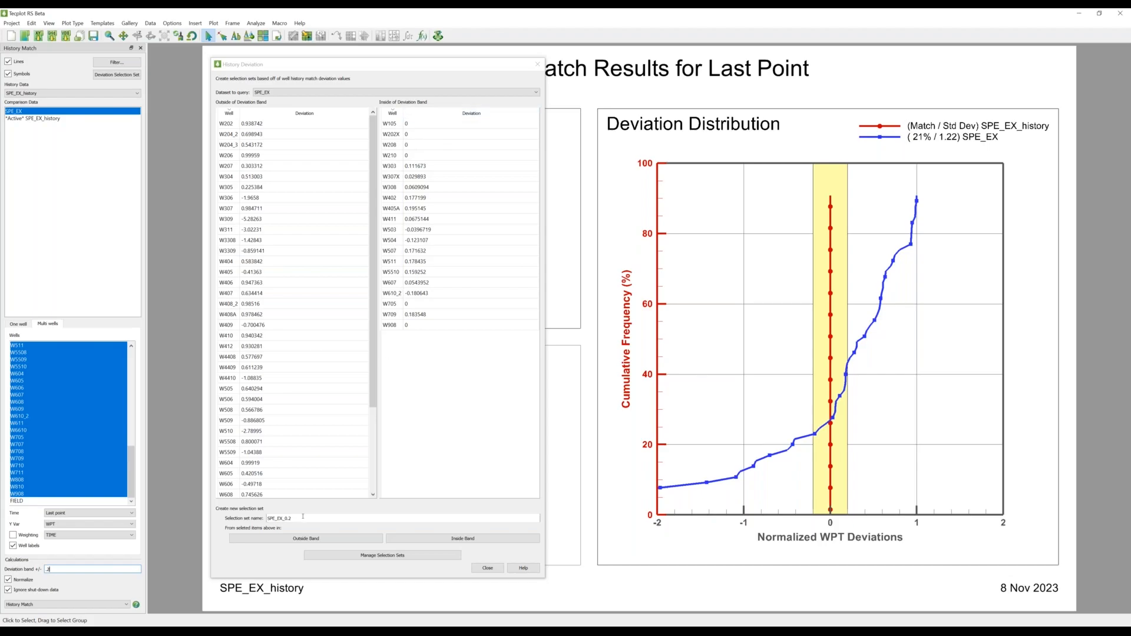
Step: Save the wells outside the deviation band as a selection set named "SPE_EX_0.2-outside"
click(320, 515)
text(-outside)
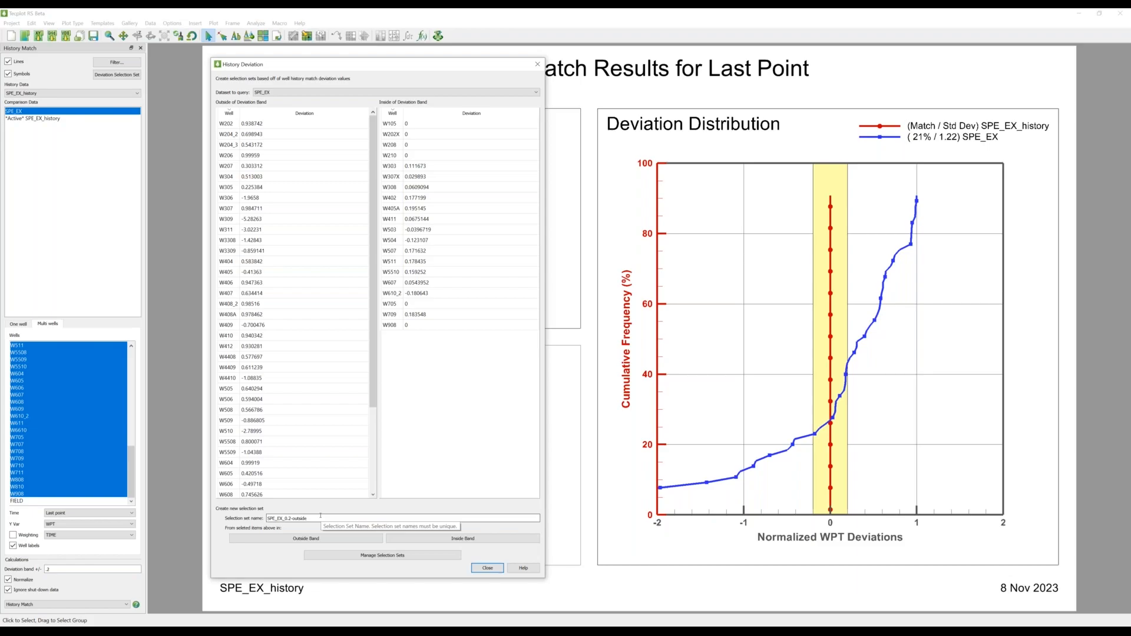
click(309, 538)
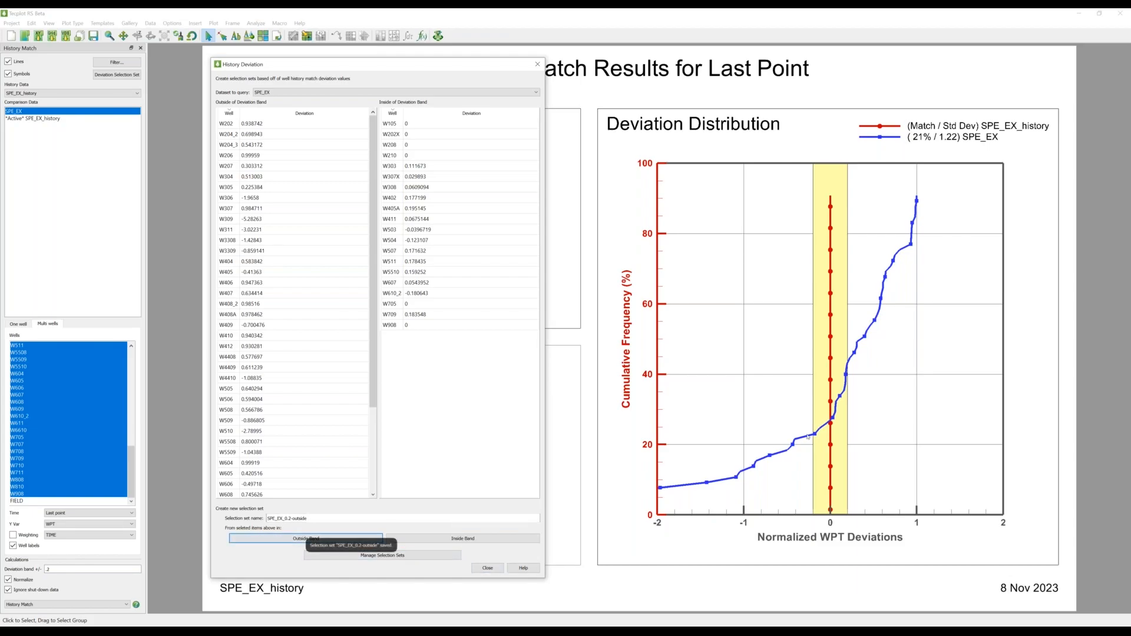
Step: Save the wells inside the deviation band as a selection set named "SPE_EX_0.2-inside"
click(313, 519)
drag(312, 518, 294, 521)
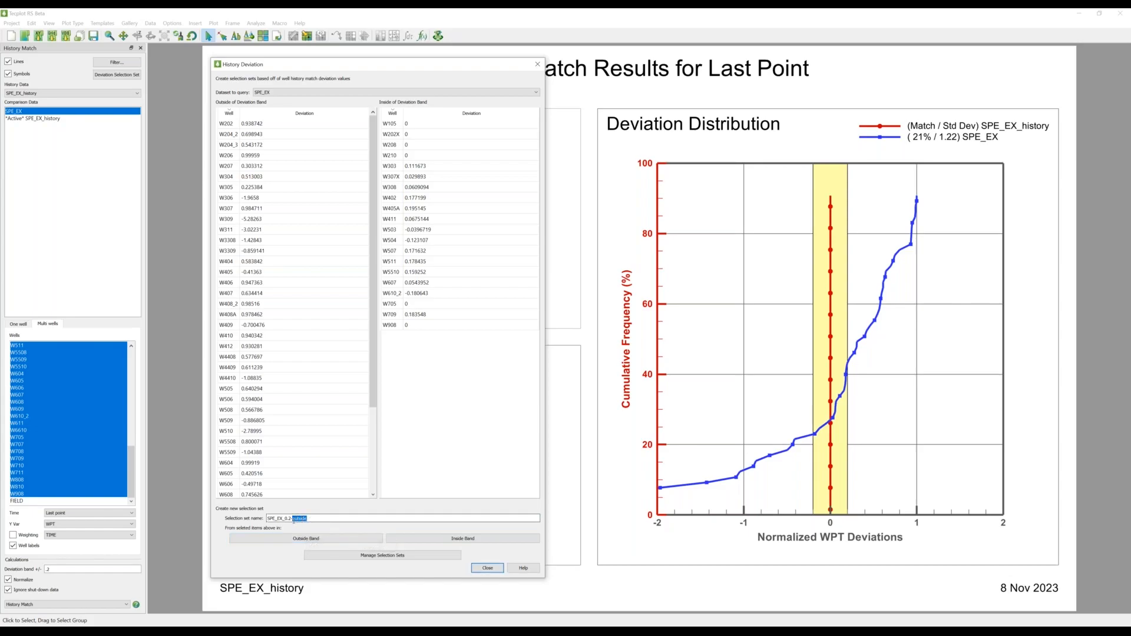
text(inside)
click(438, 539)
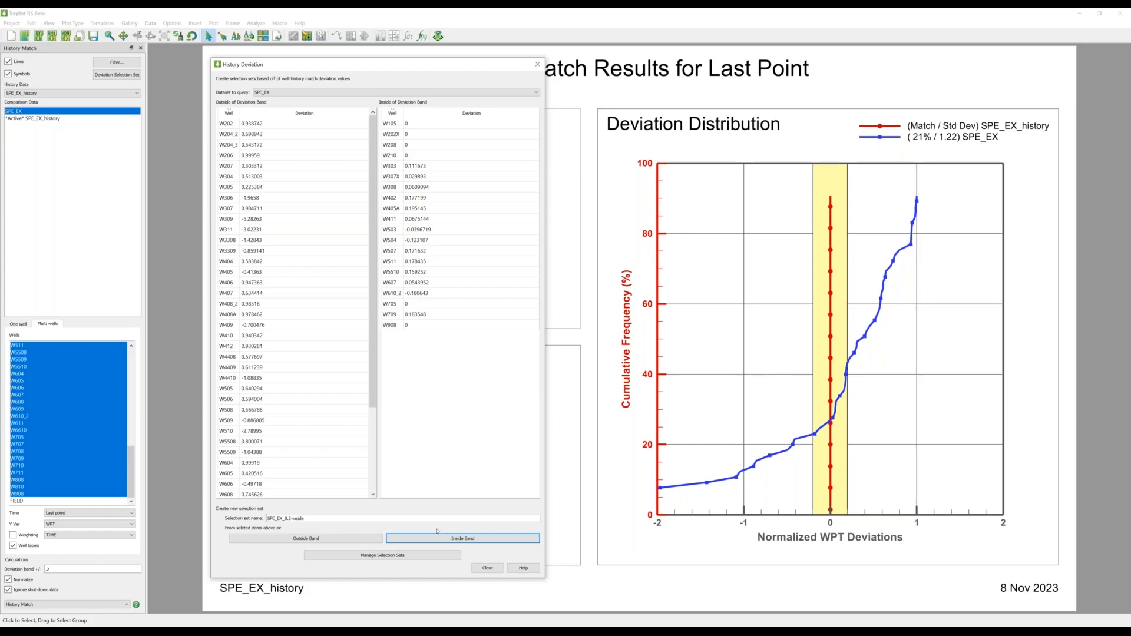
Step: Review the wells contained in each of the saved 0.1 and 0.2 selection sets, and close the deviation dialogs
click(386, 556)
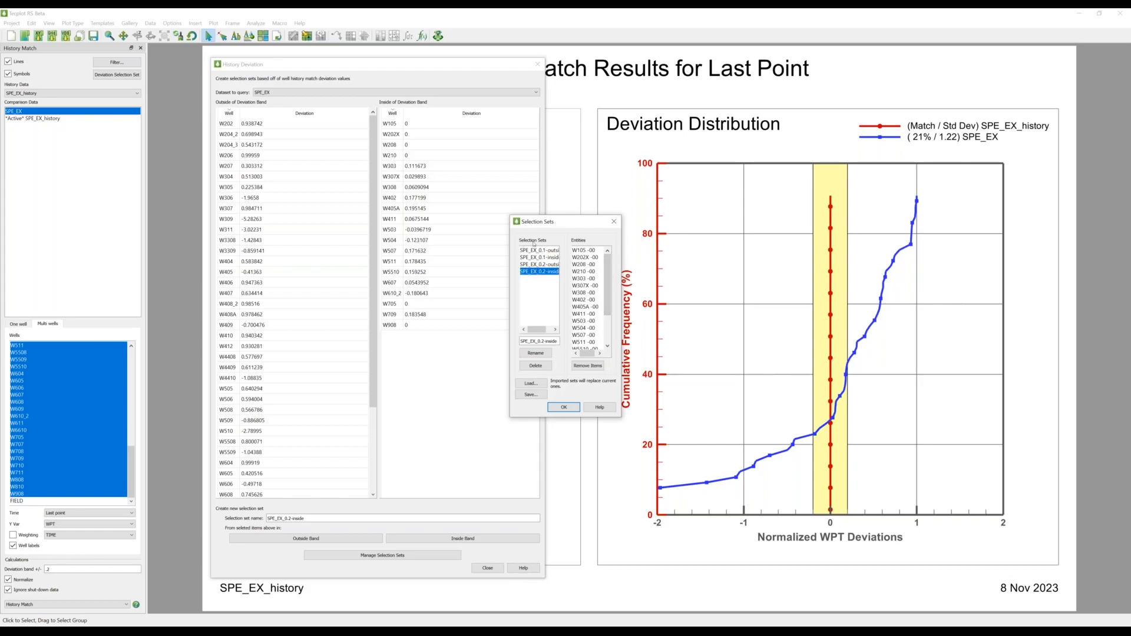
click(537, 264)
click(536, 257)
click(535, 251)
click(537, 258)
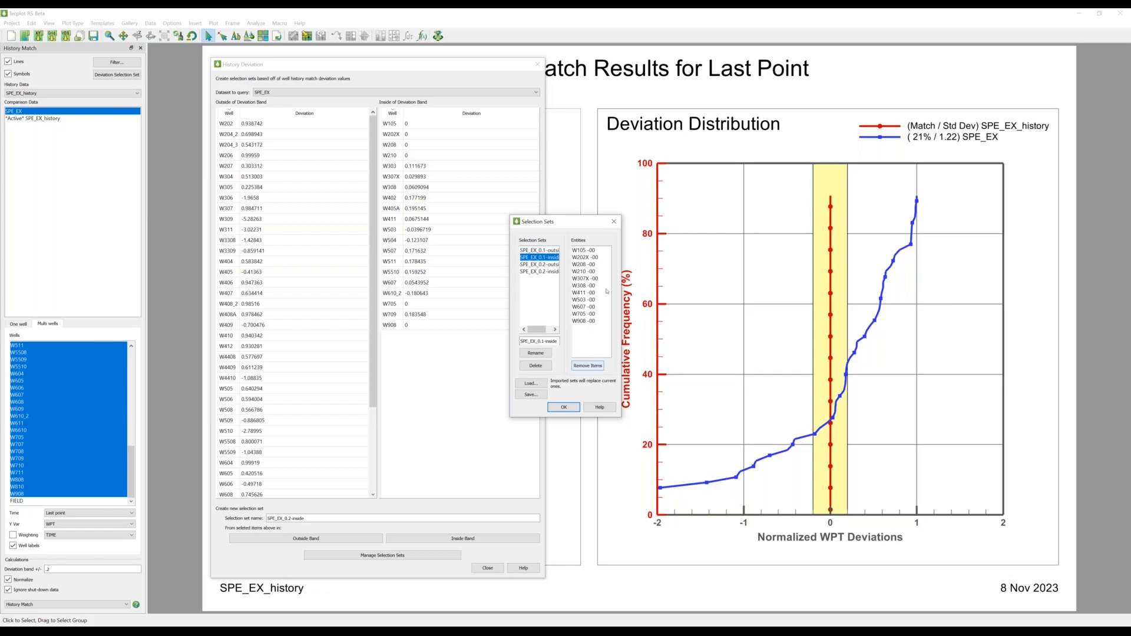
click(537, 265)
click(538, 271)
click(538, 251)
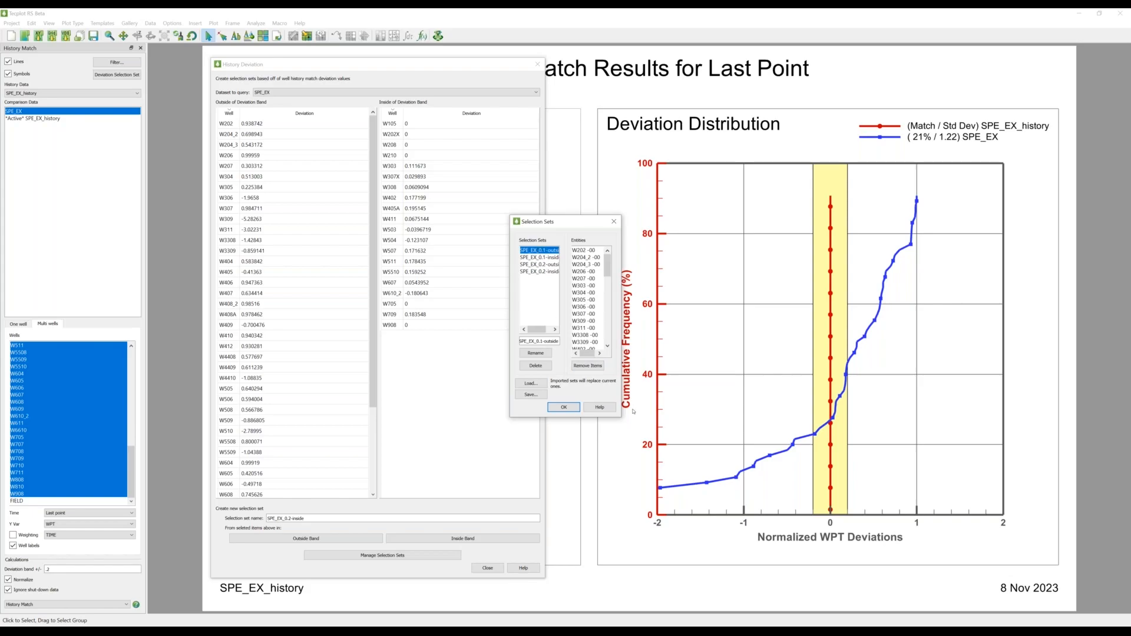
drag(621, 420, 680, 453)
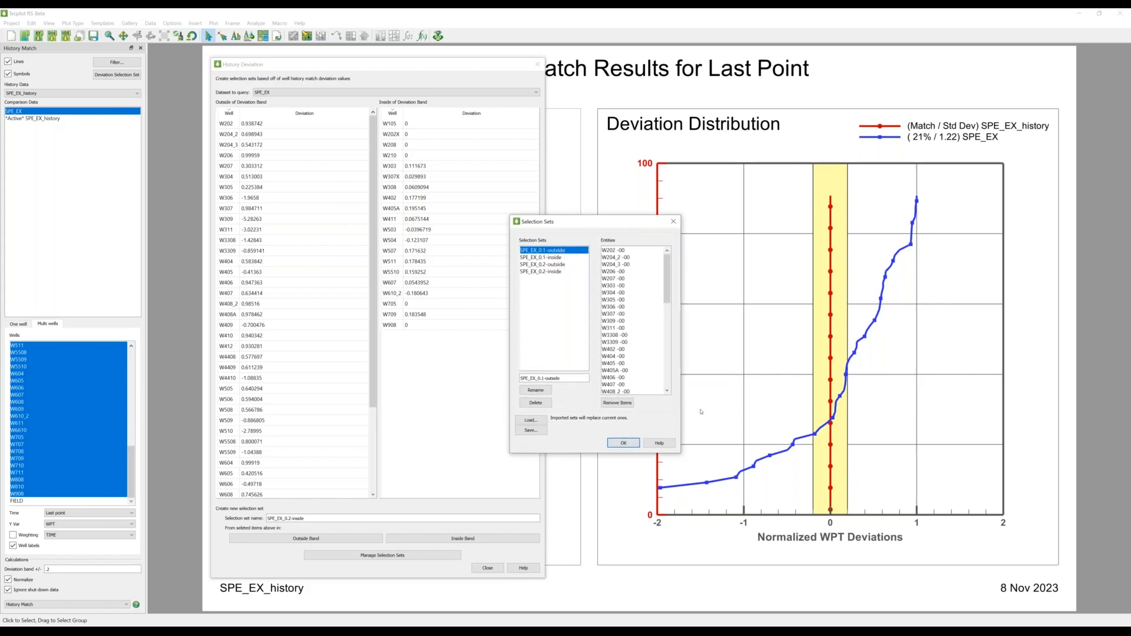
click(676, 221)
click(488, 568)
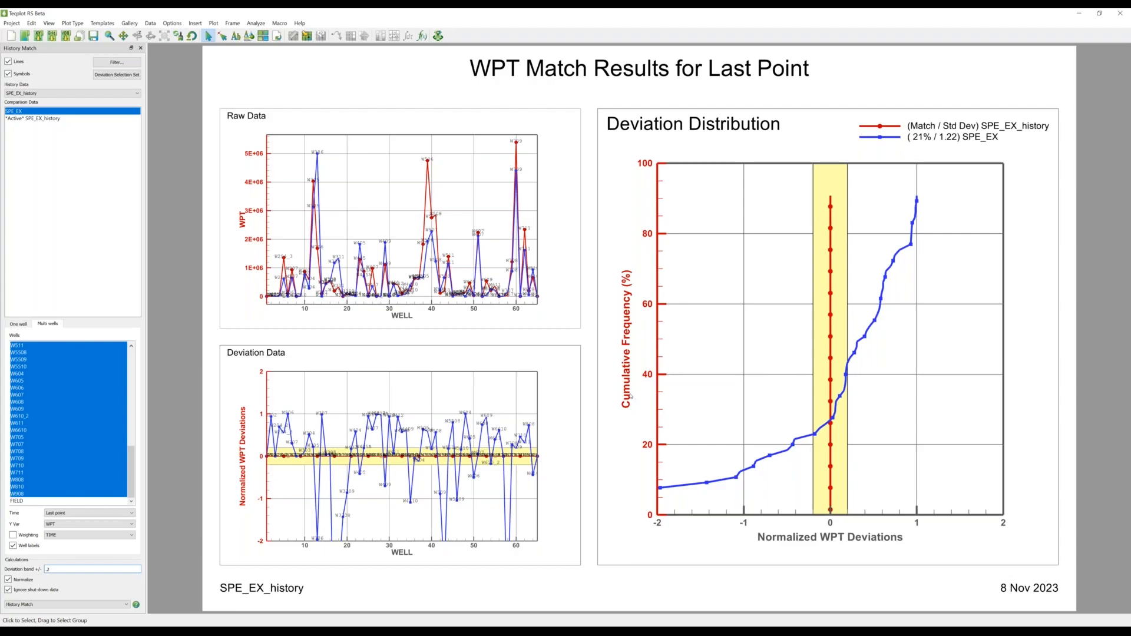
Step: Change the plot type to XY Variables and make SPE_EX the active data set
click(65, 604)
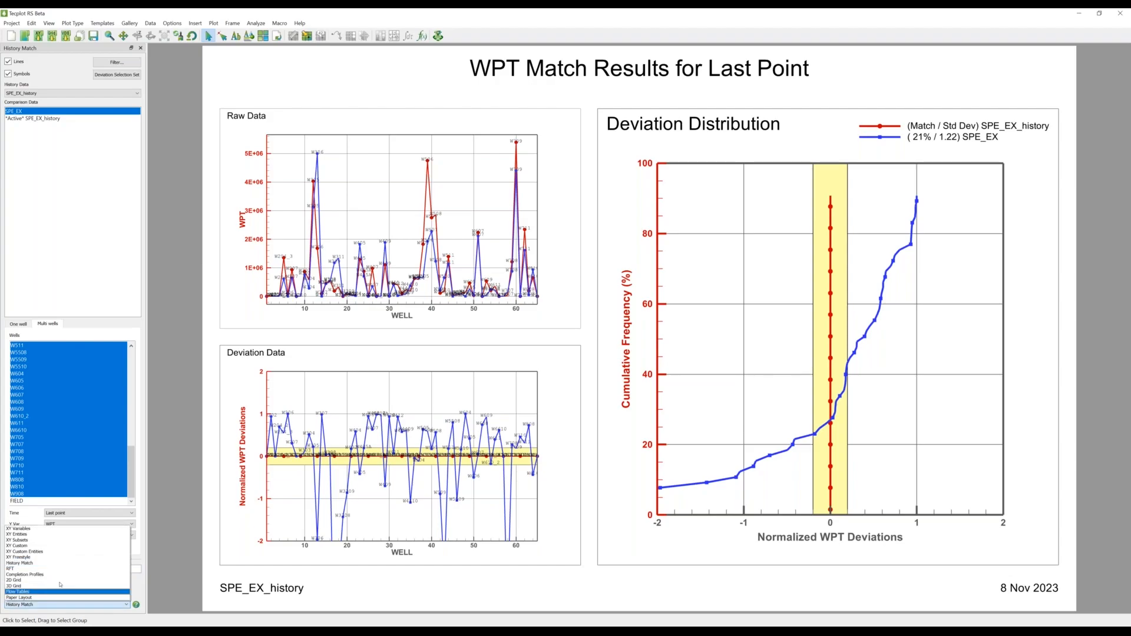
click(37, 530)
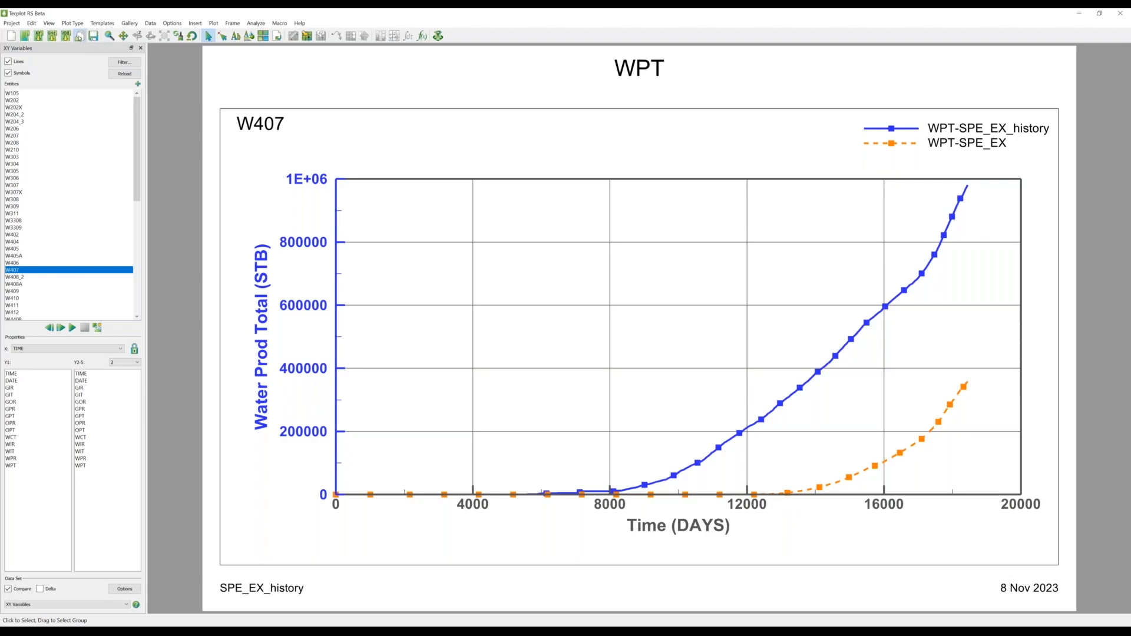
click(79, 36)
click(236, 184)
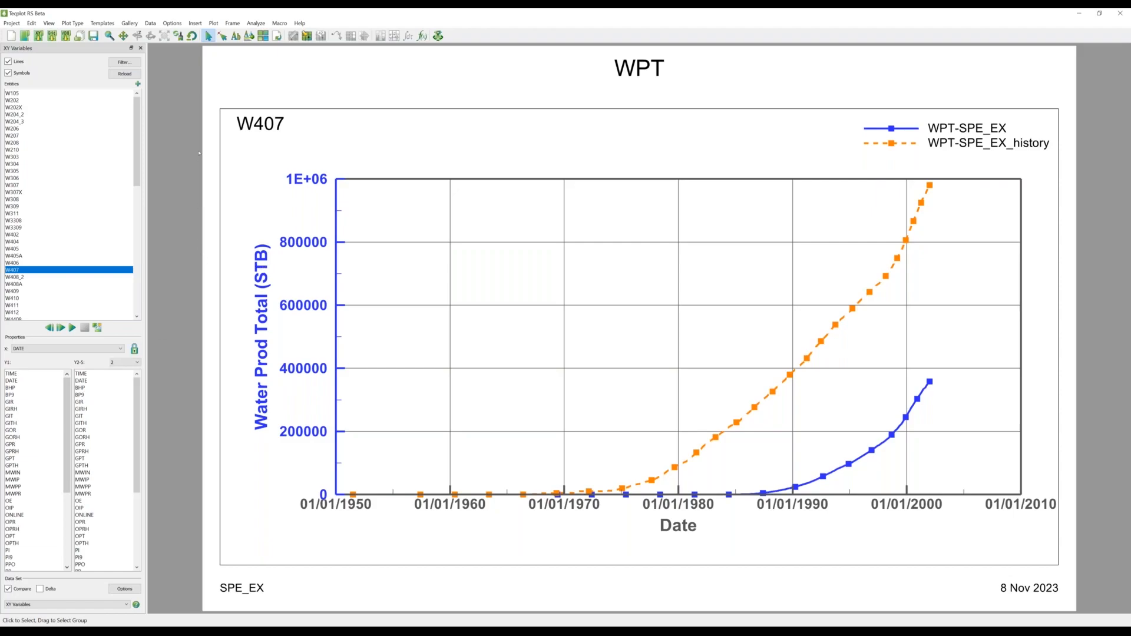
drag(134, 125, 131, 76)
scroll(133, 172, down, 3)
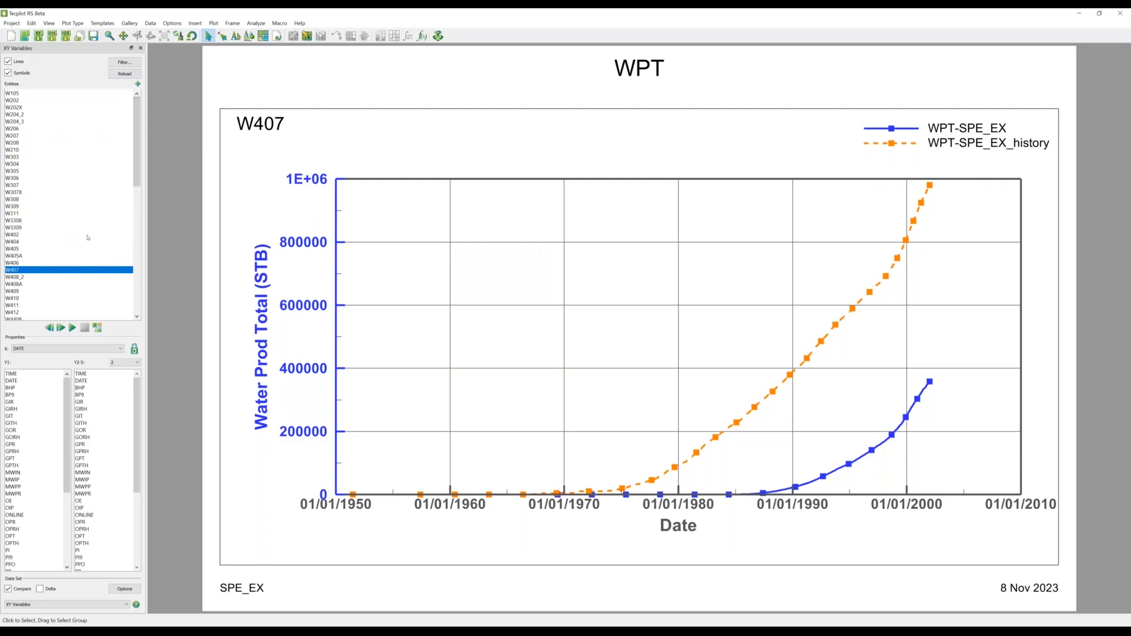
Step: Filter the entity list by replacing its selections with the wells in the SPE_EX_0.2-outside selection set
click(124, 61)
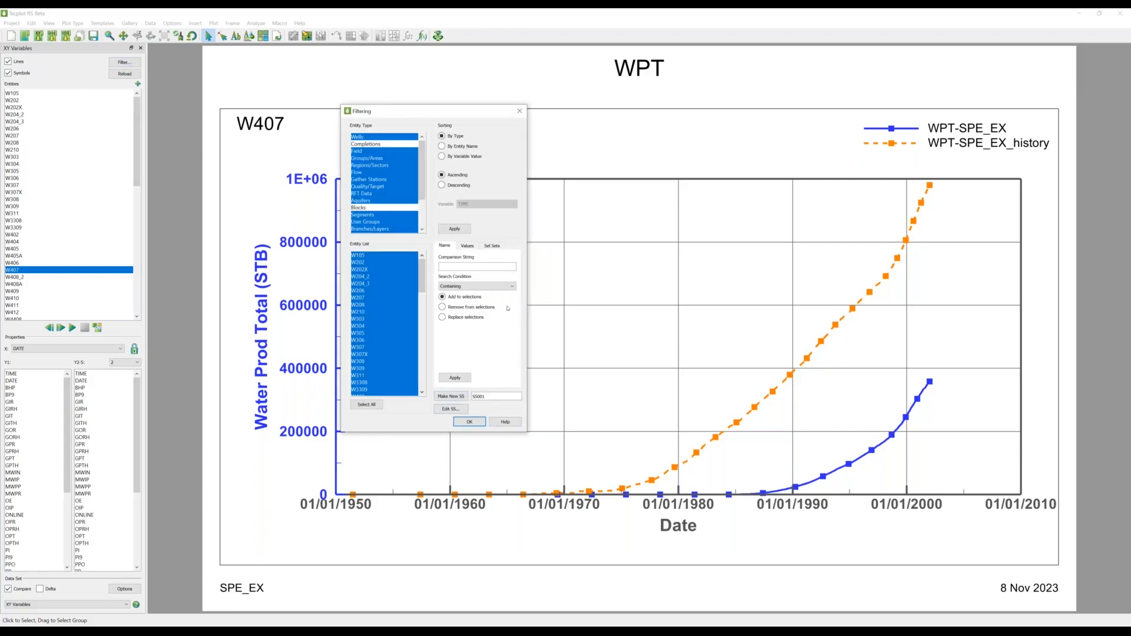
click(490, 245)
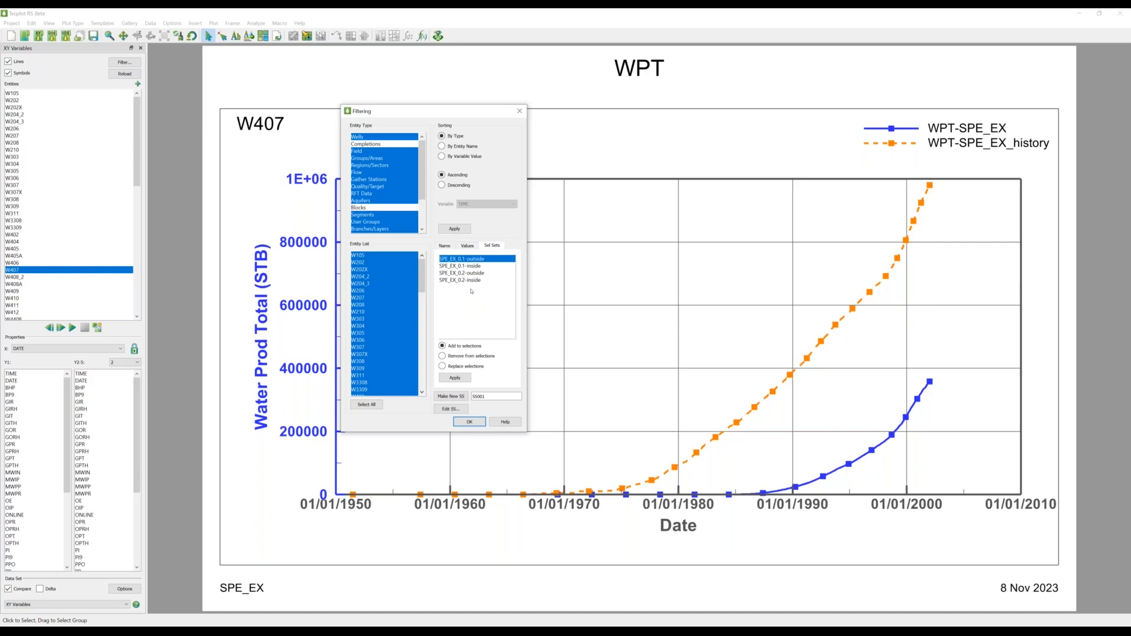
click(442, 367)
click(466, 273)
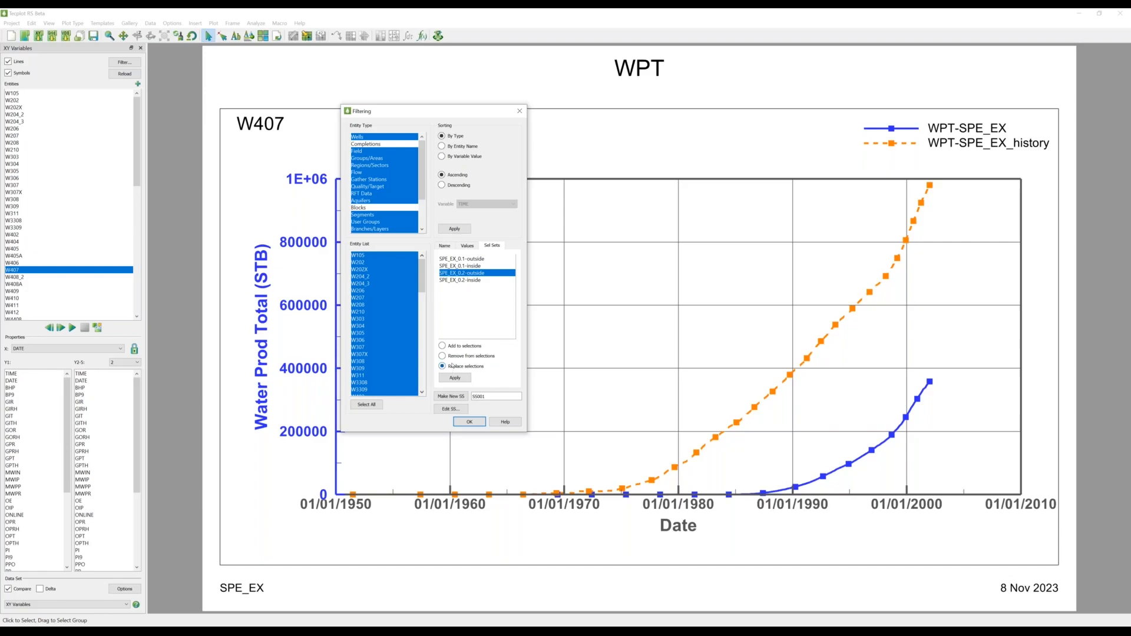
click(458, 378)
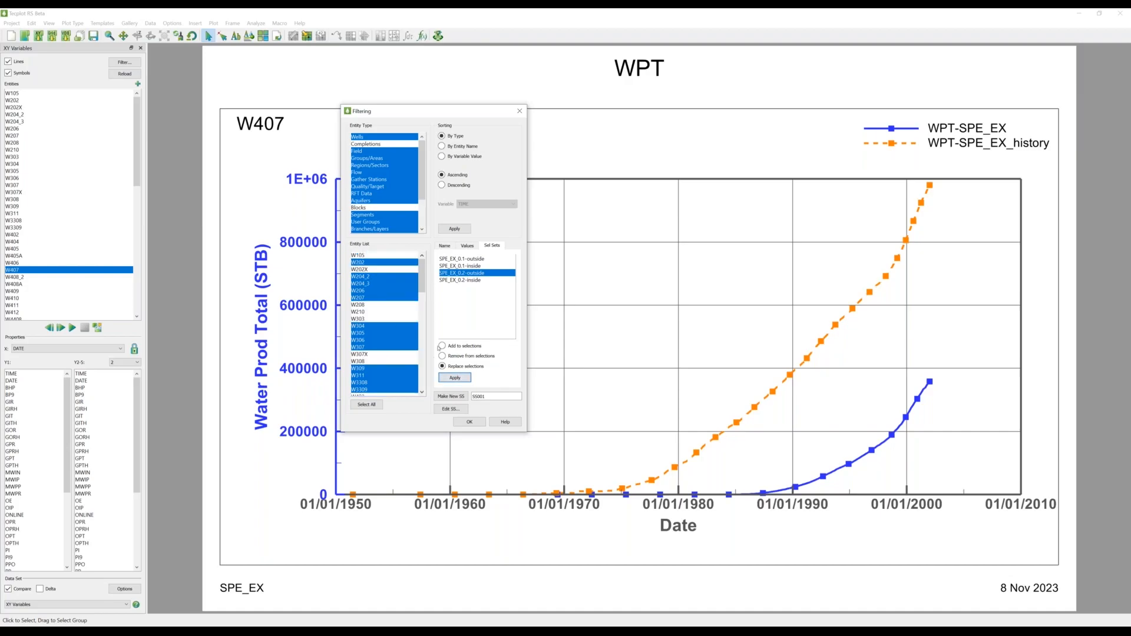
click(473, 266)
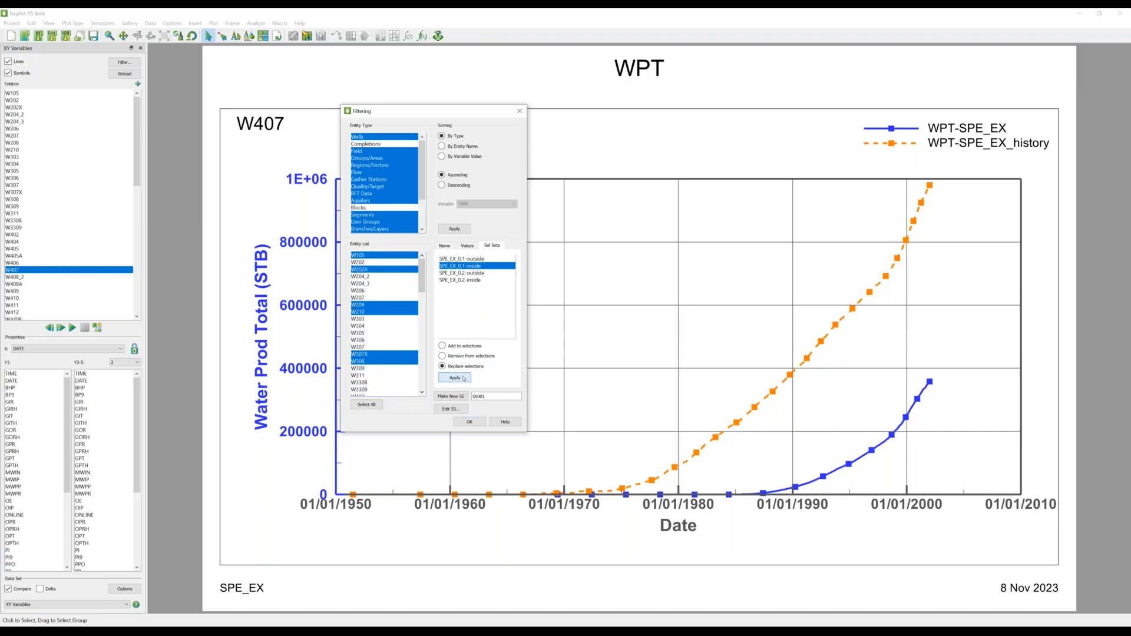
click(472, 274)
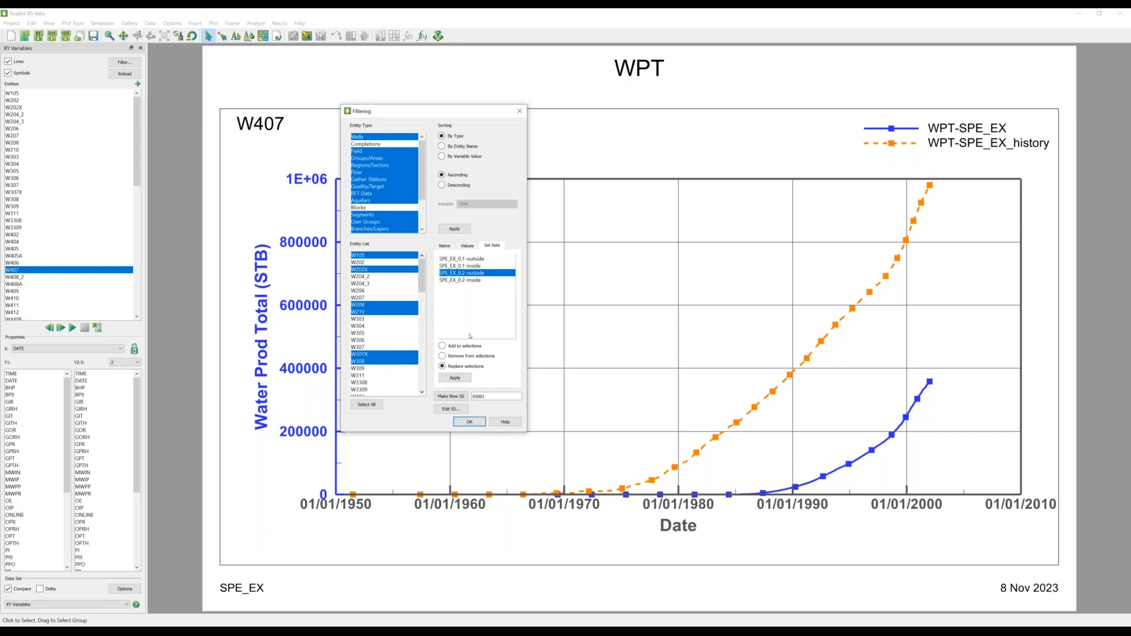
click(455, 378)
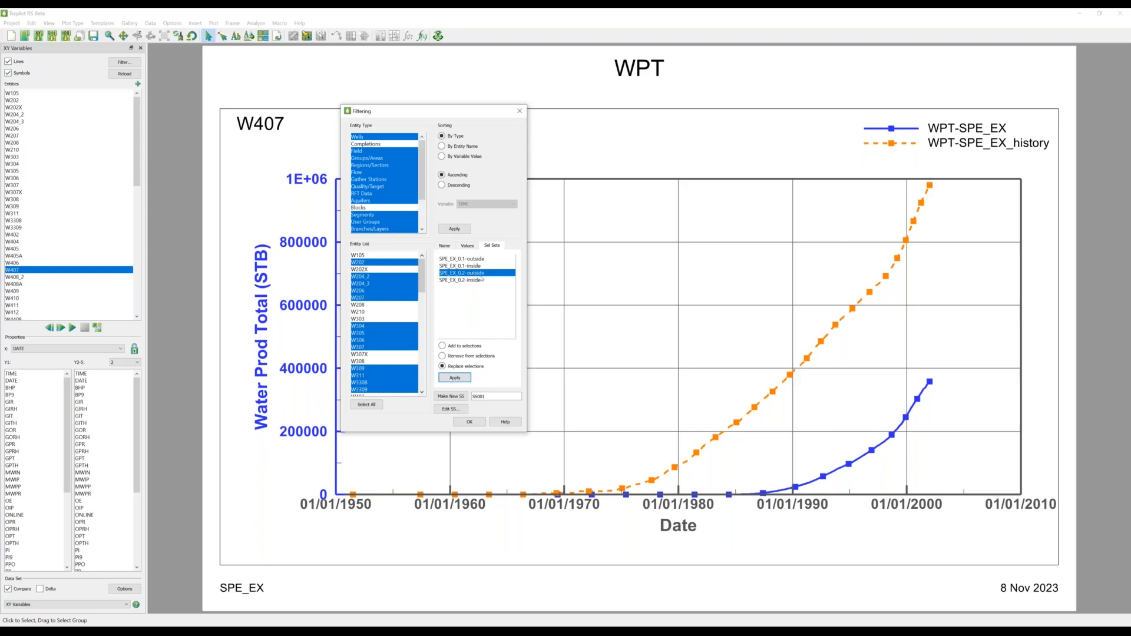
click(474, 423)
Step: Plot WPT for well W204_2
click(30, 100)
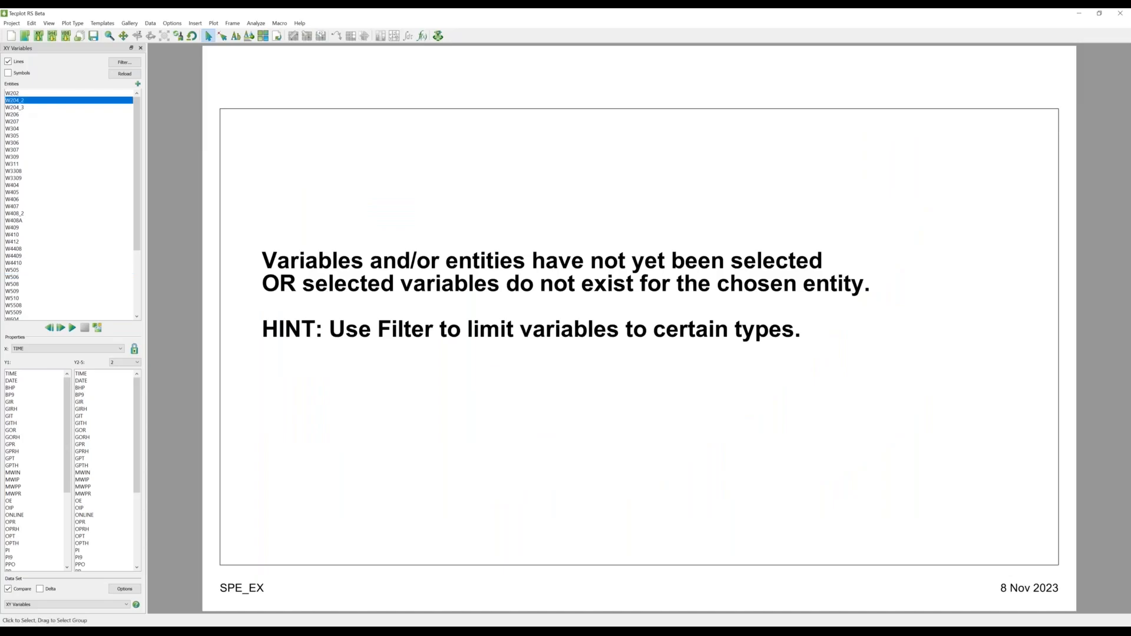
drag(73, 438, 72, 567)
click(10, 550)
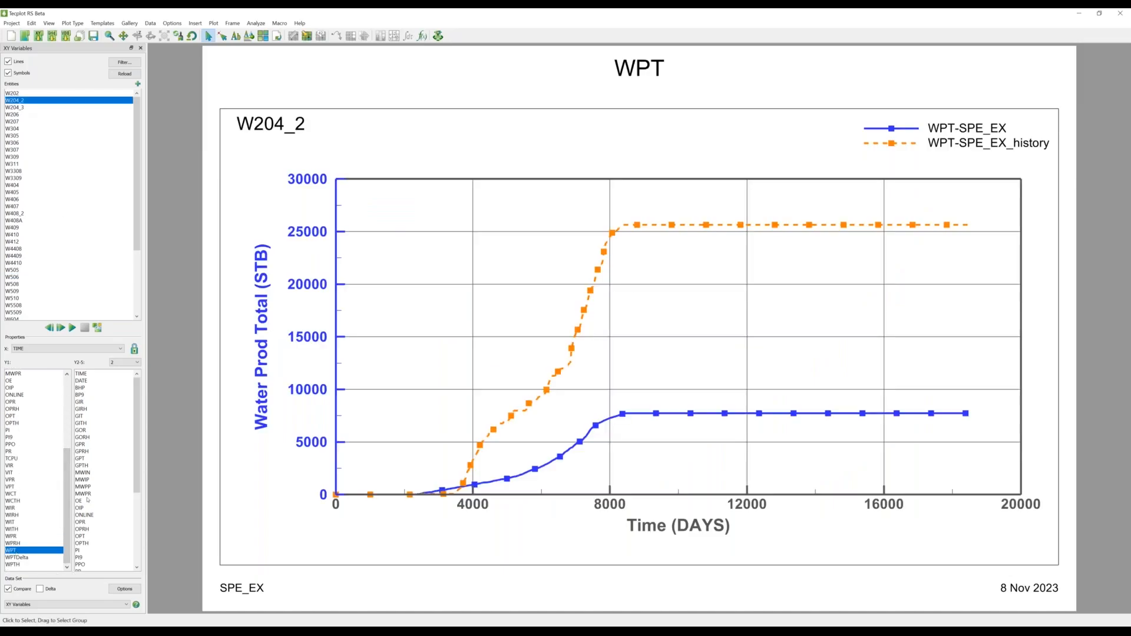
Step: Go through the WPT plots of the filtered wells up to W410, comparing SPE_EX with SPE_EX_history
click(71, 143)
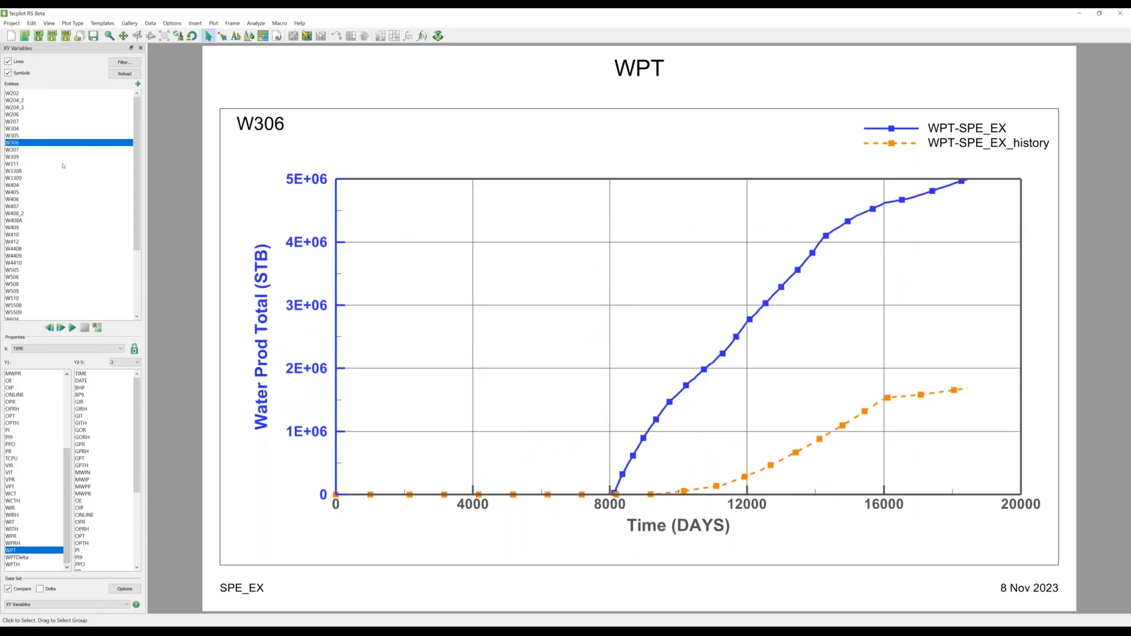
click(65, 186)
click(61, 129)
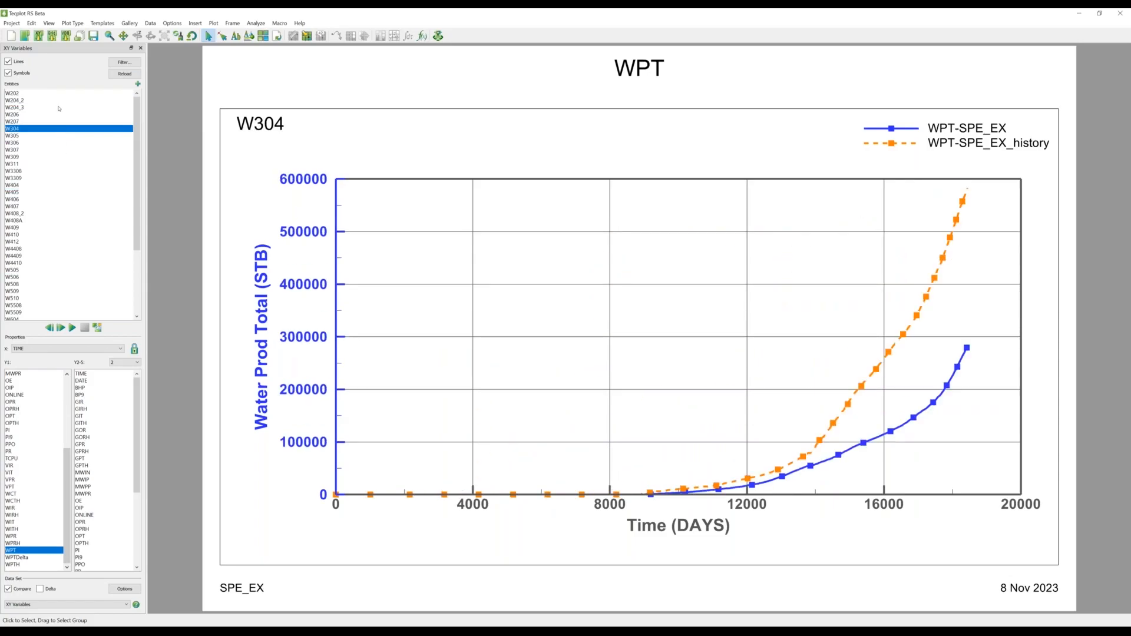
click(58, 107)
key(Down)
key(Down)
key(Down)
key(Down)
key(Down)
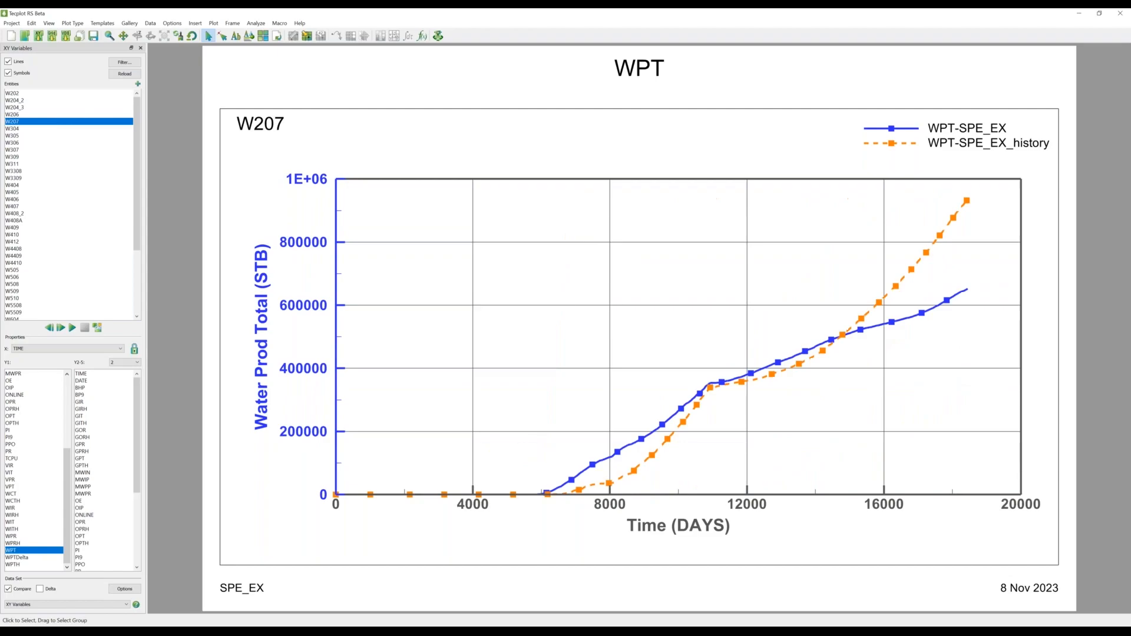
key(Down)
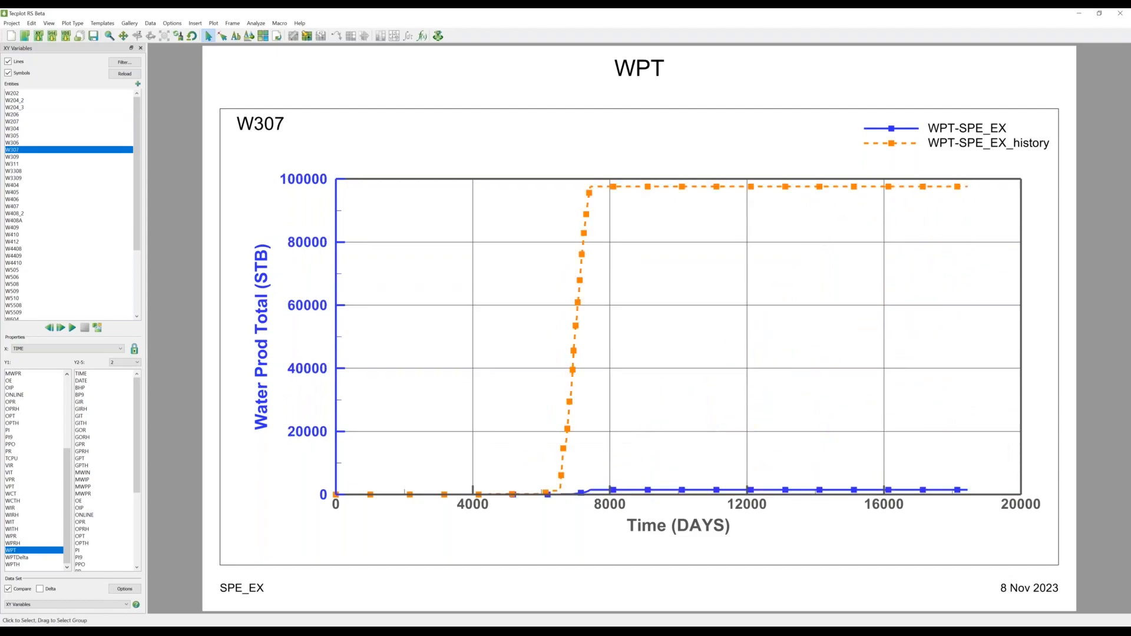
key(Down)
key(Down)
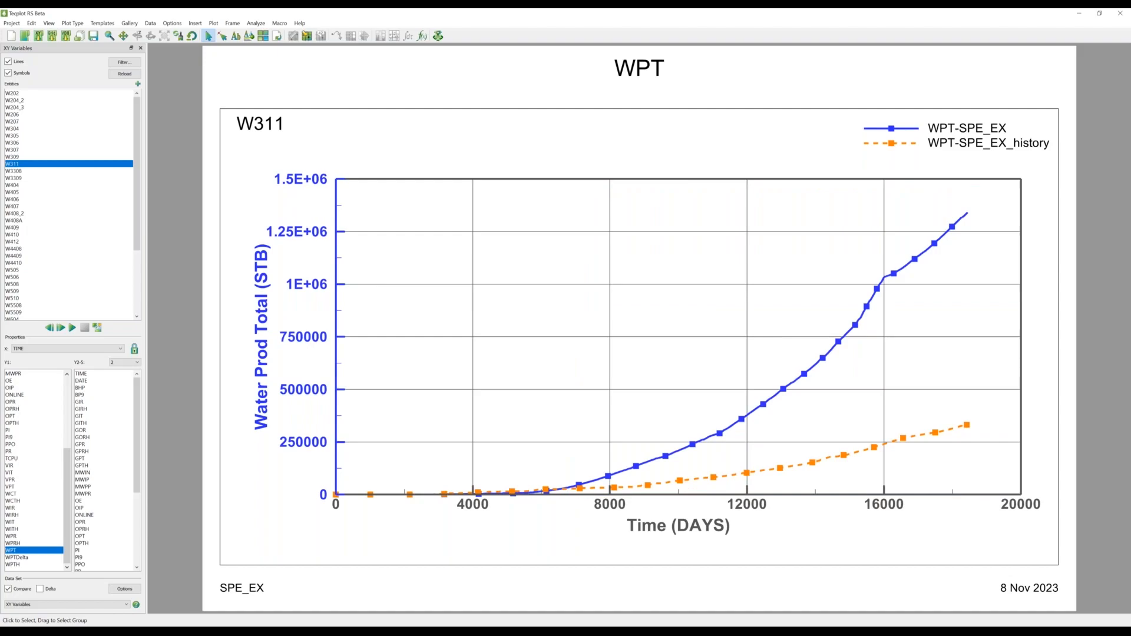
key(Down)
key(Down)
key(Down)
key(Down)
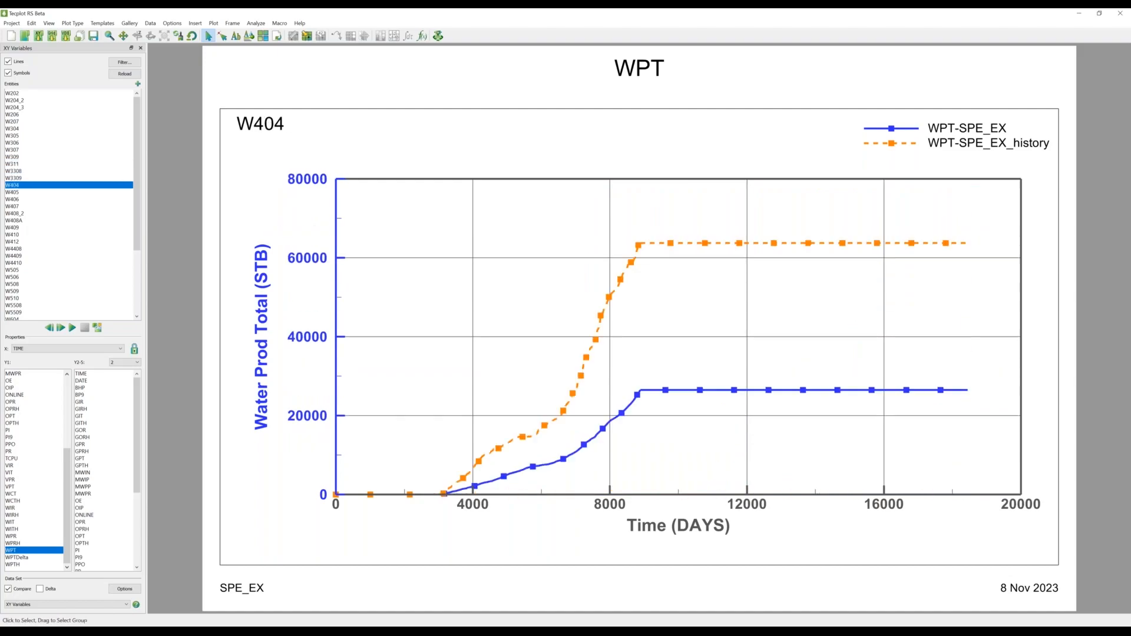
key(Down)
key(Down)
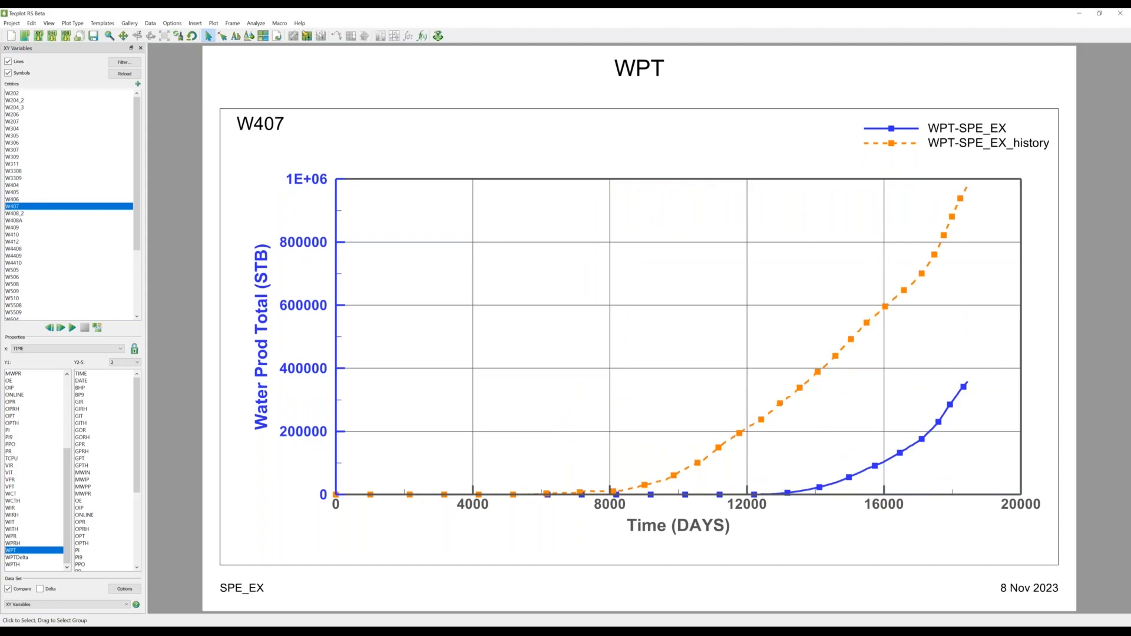
key(Down)
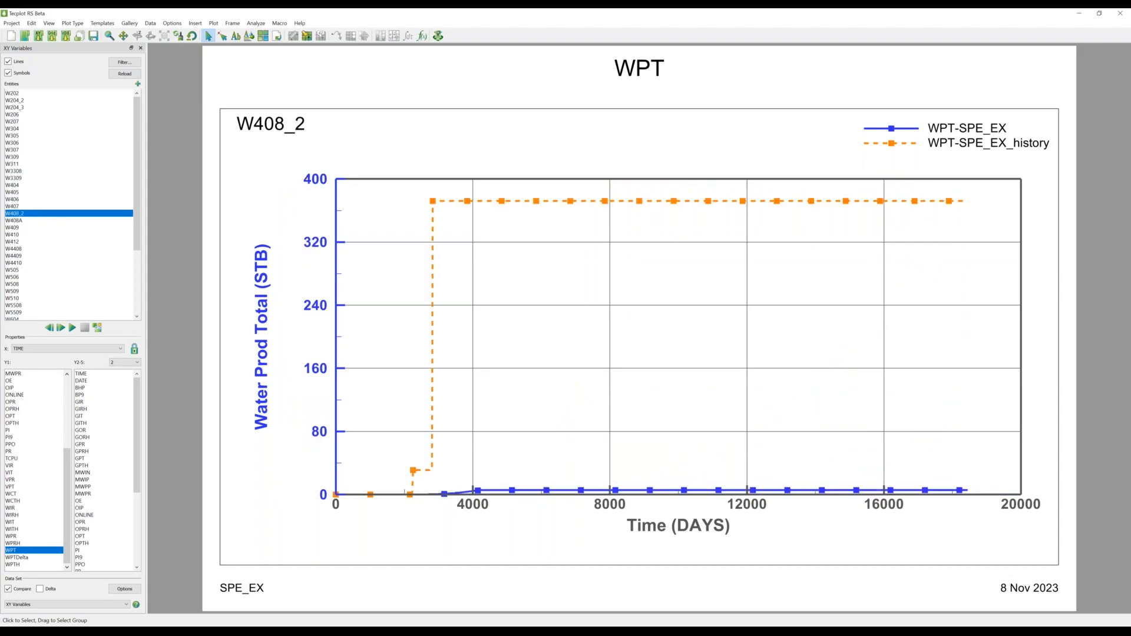
key(Down)
key(Down)
key(Down)
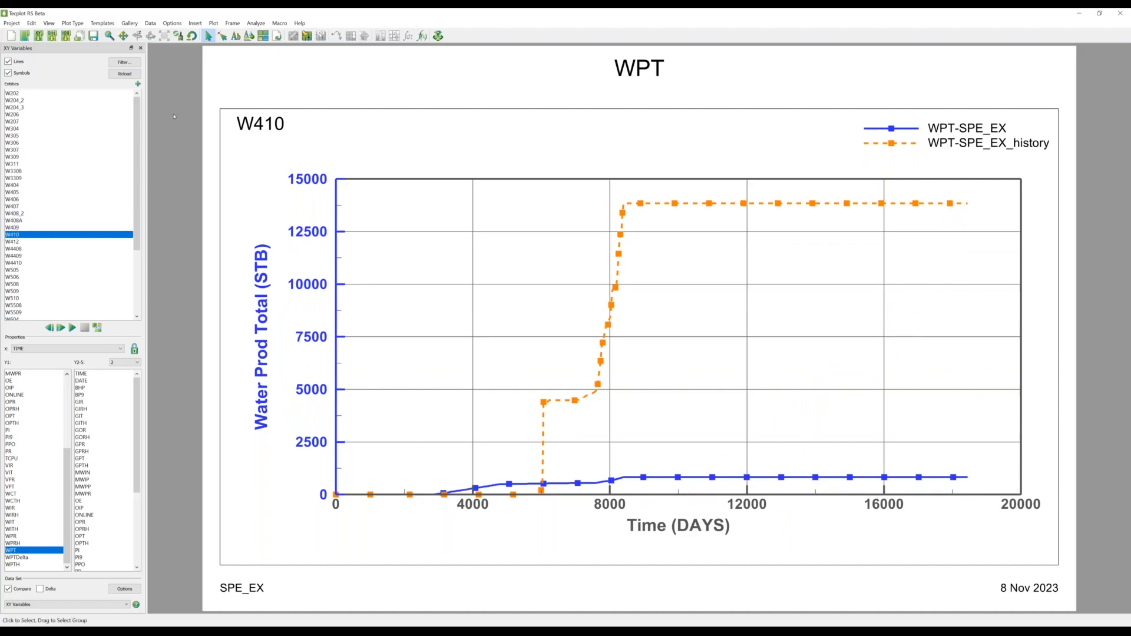
Step: Create user groups for the active data set from all four SPE_EX 0.1 and 0.2 inside and outside selection sets
click(151, 23)
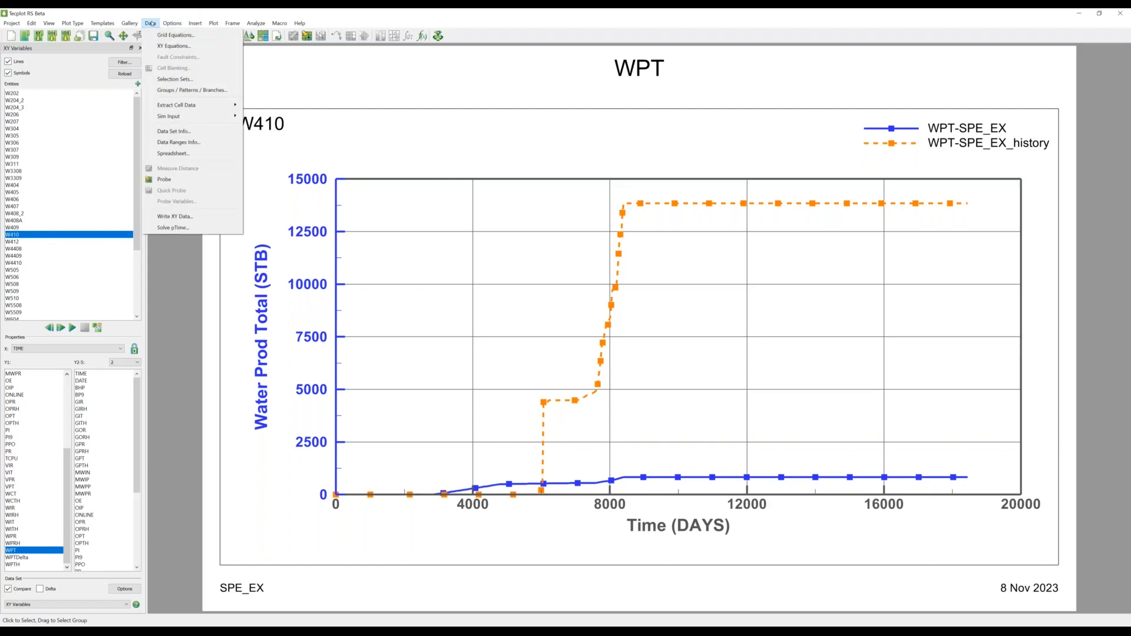
click(171, 90)
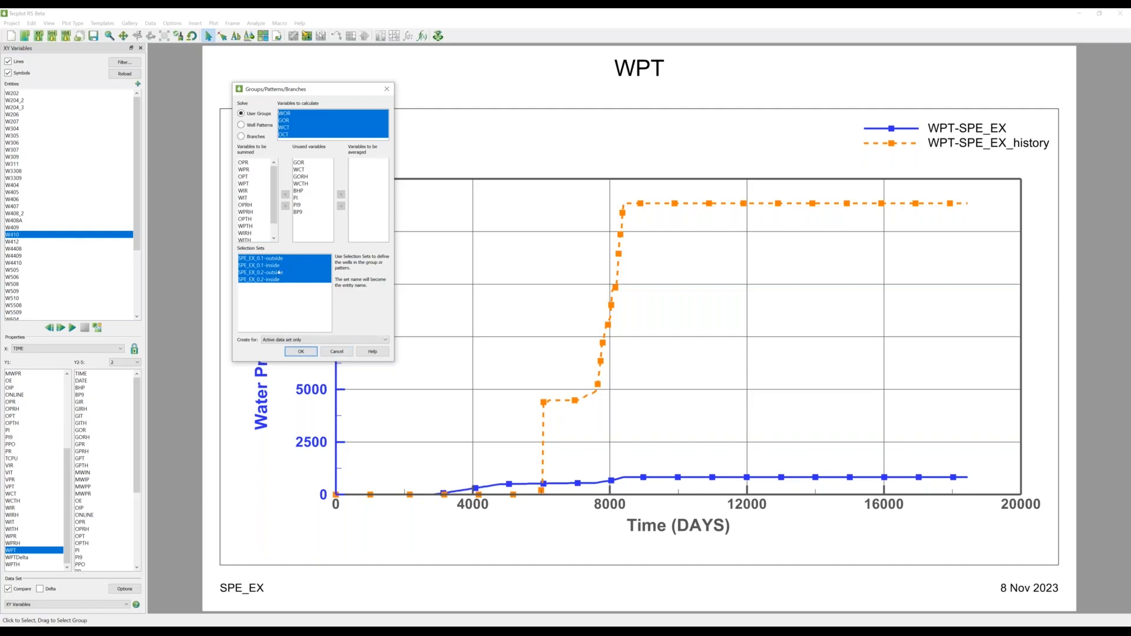
click(302, 351)
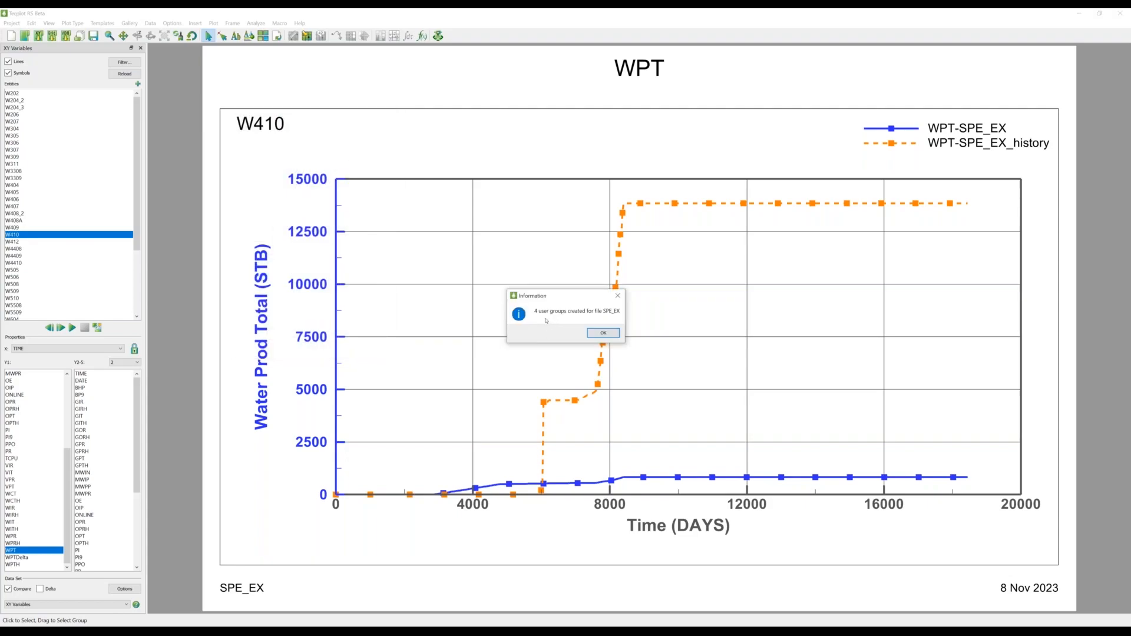
click(606, 333)
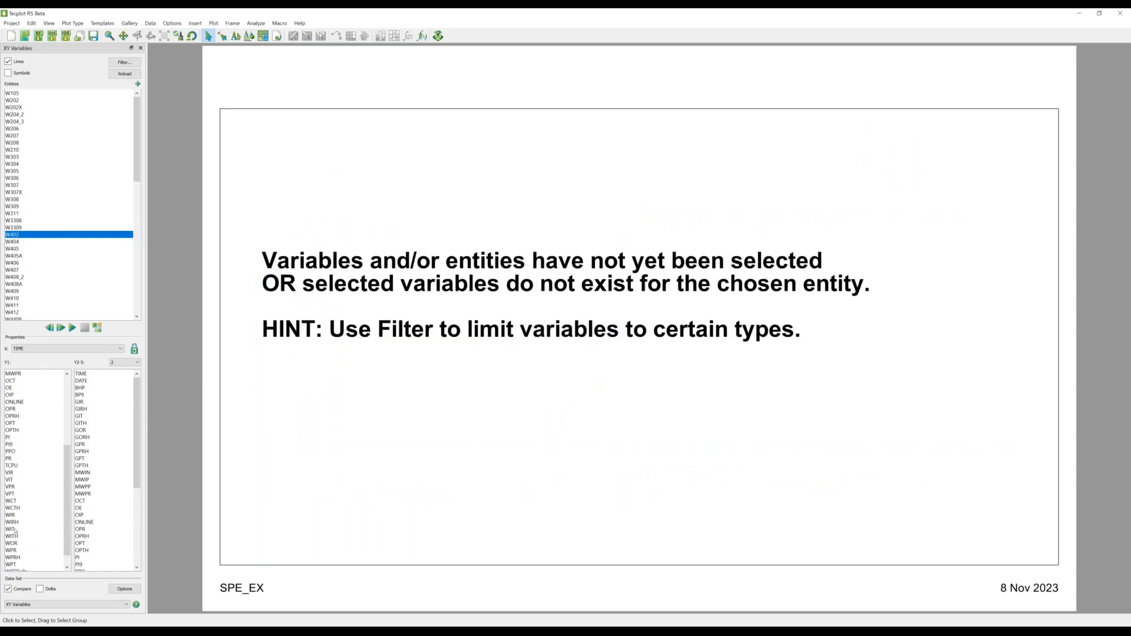
Step: Plot WPT for the SPE_EX_0.1-inside and SPE_EX_0.2-outside group entities in turn, ending on SPE_EX_0.1-inside
click(20, 566)
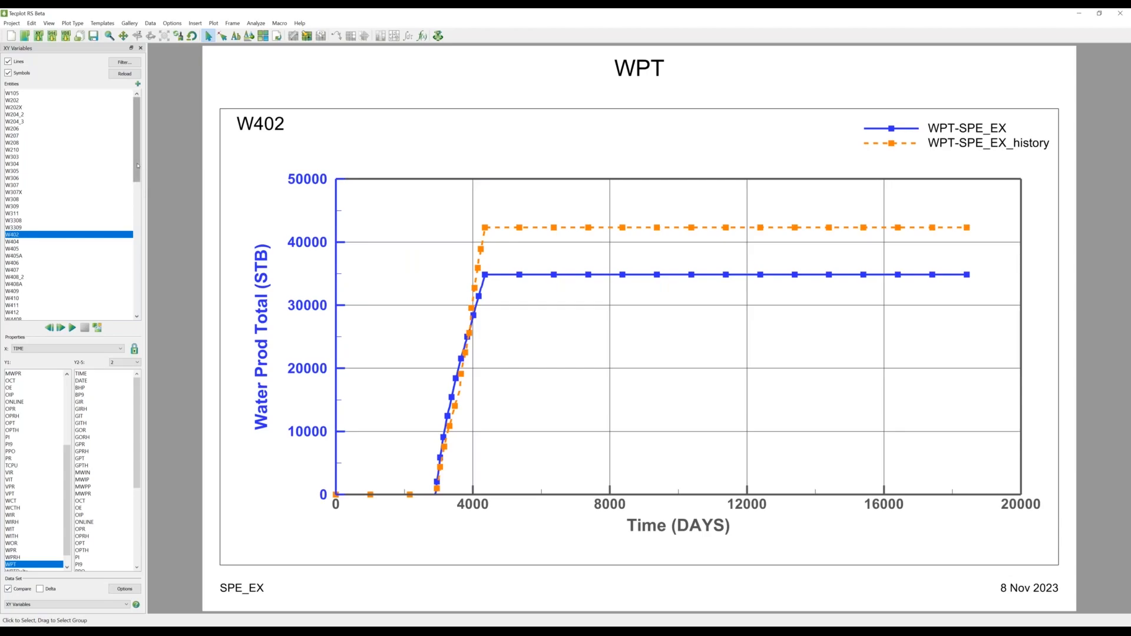
scroll(126, 272, down, 10)
scroll(126, 272, down, 3)
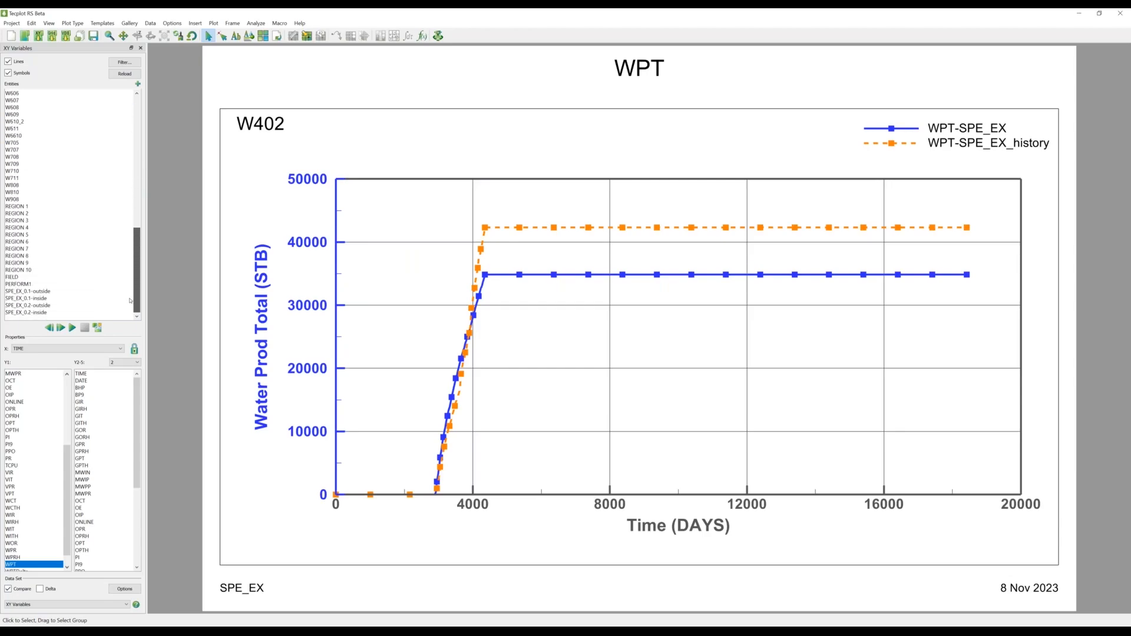
click(31, 298)
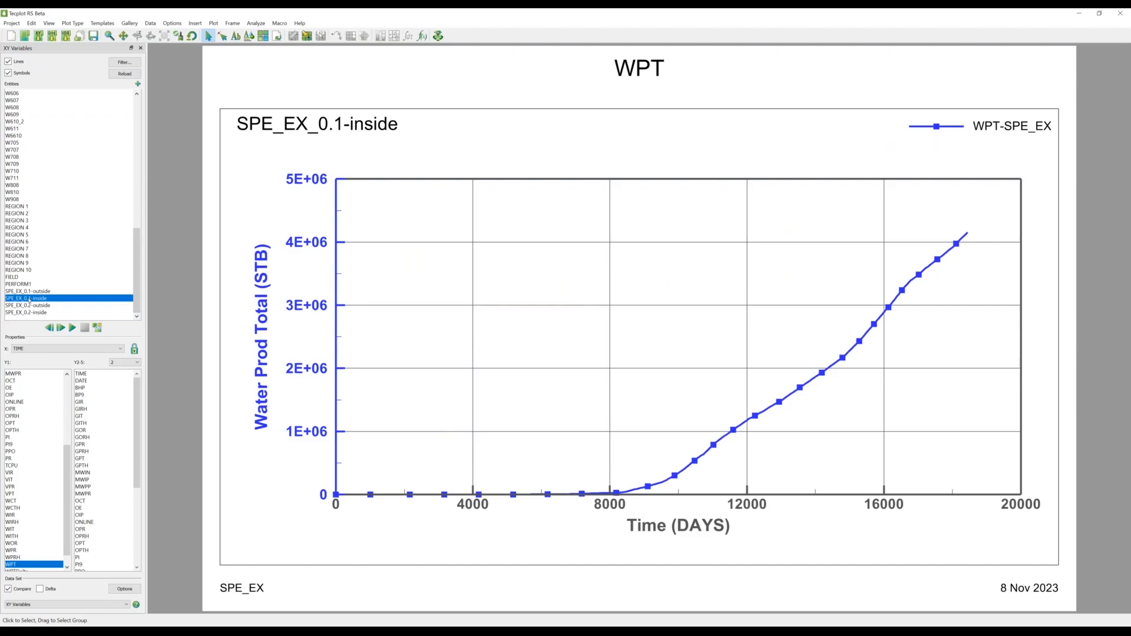
click(36, 306)
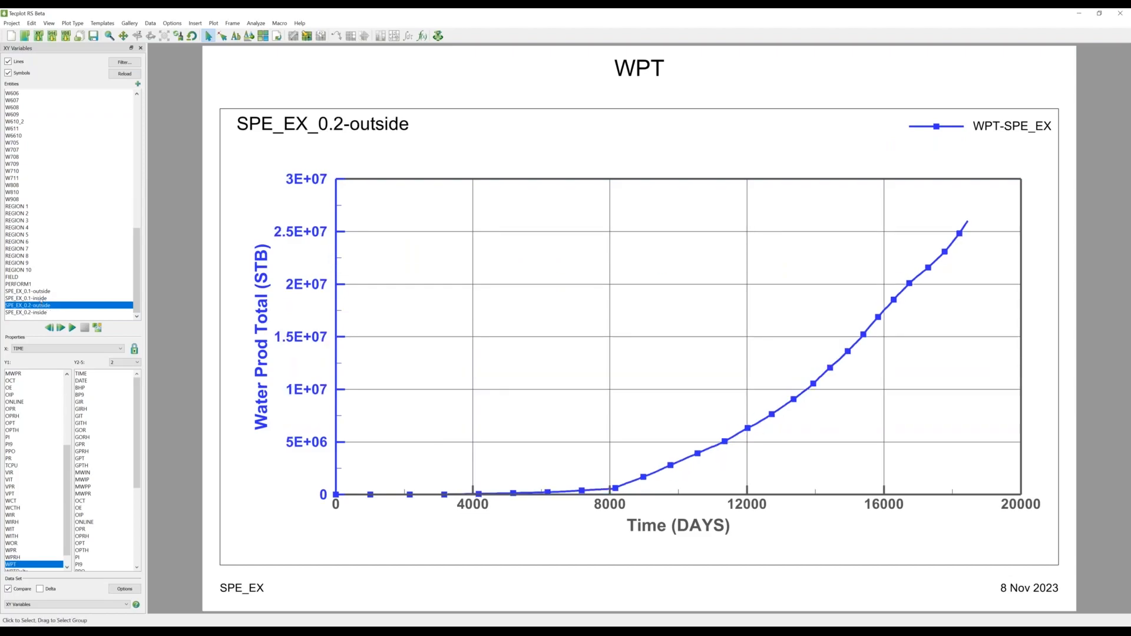
click(41, 298)
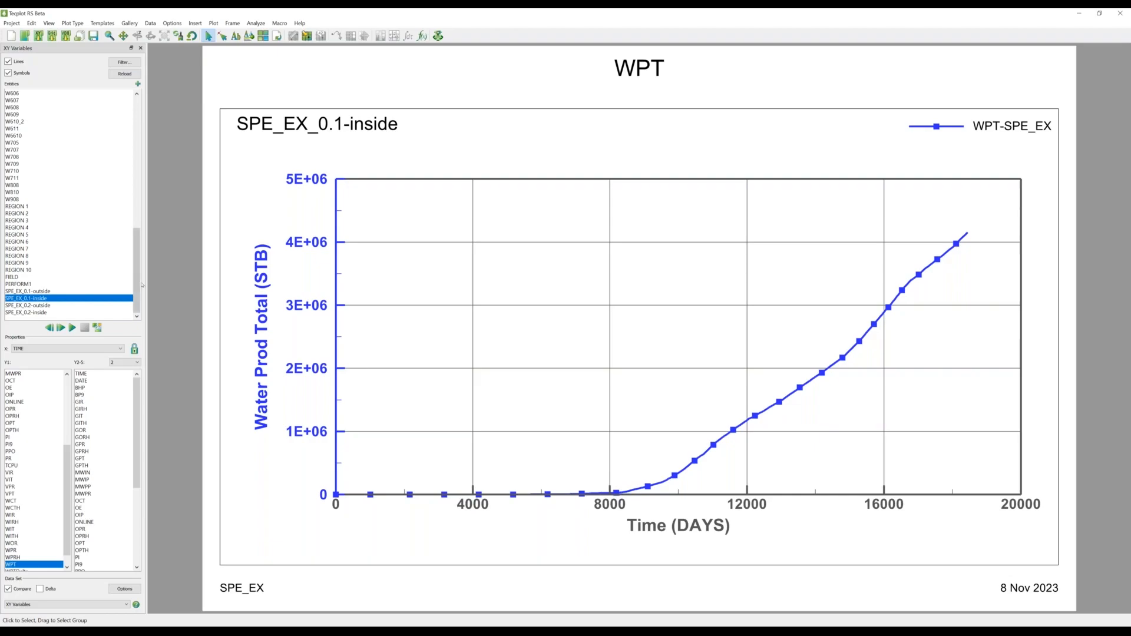
Step: Change the plot type to XY Subsets and plot WPT for the wells in the SPE_EX_0.1-inside set
click(51, 605)
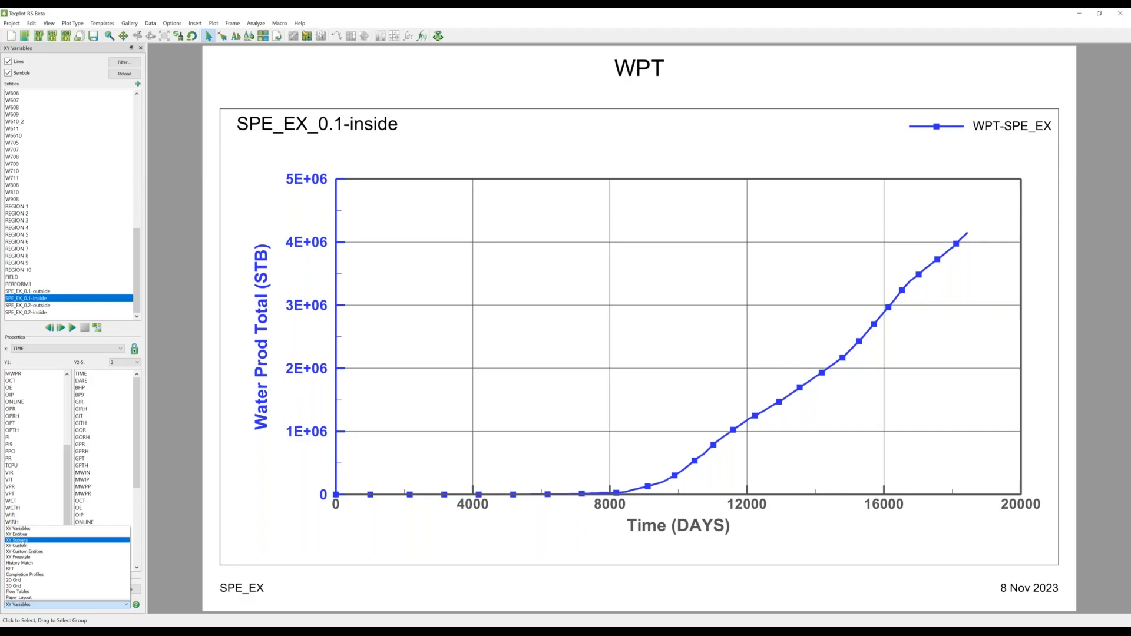
click(21, 540)
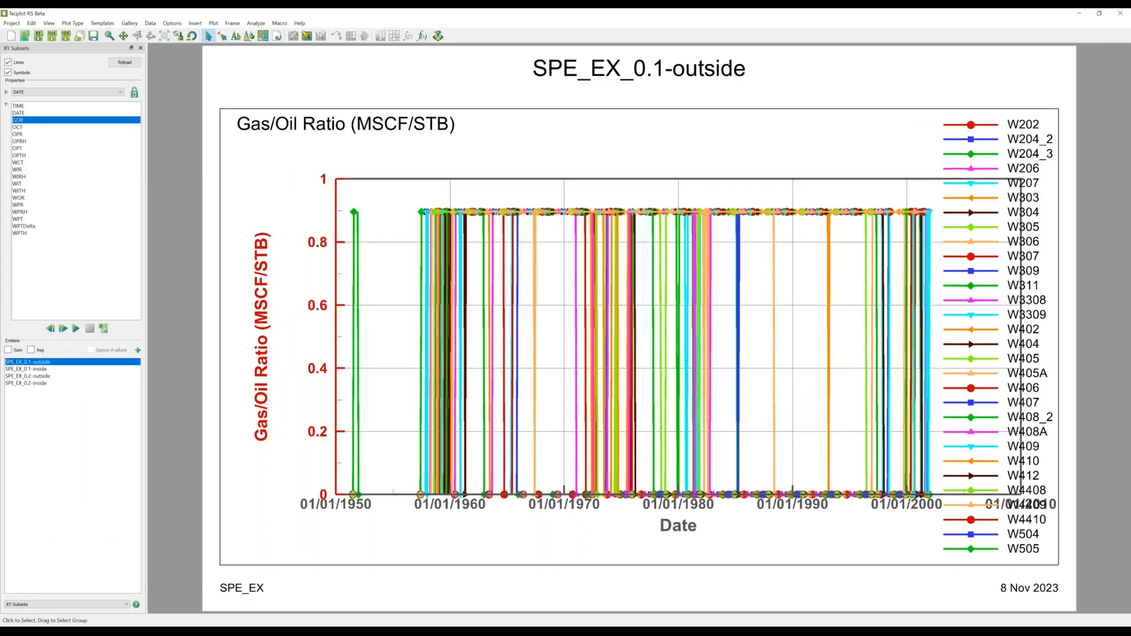
click(37, 369)
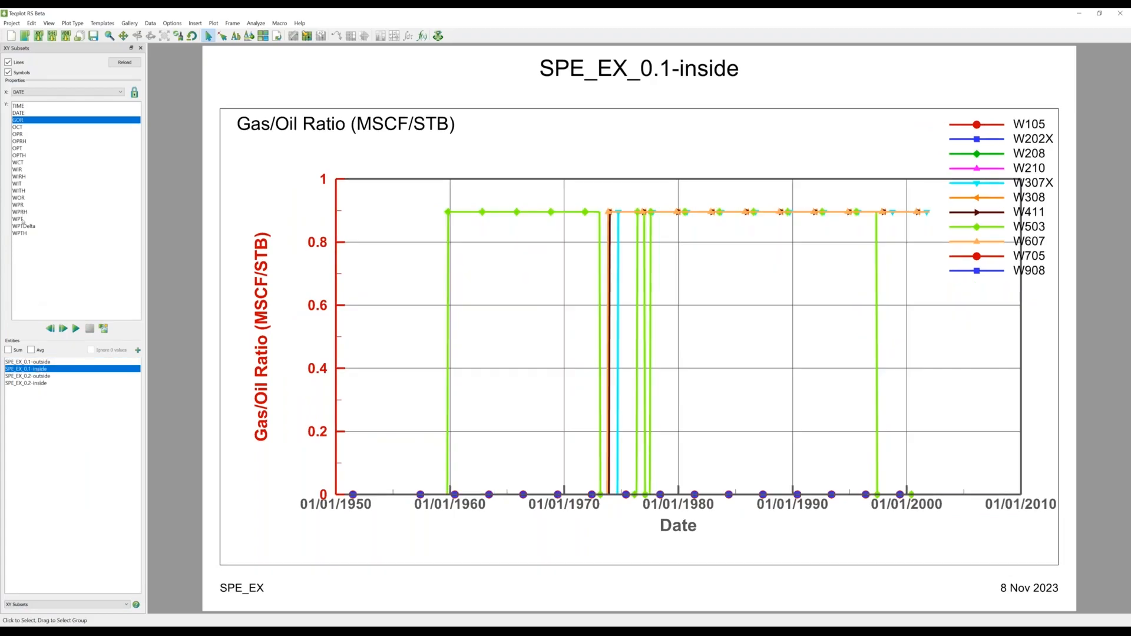
click(22, 220)
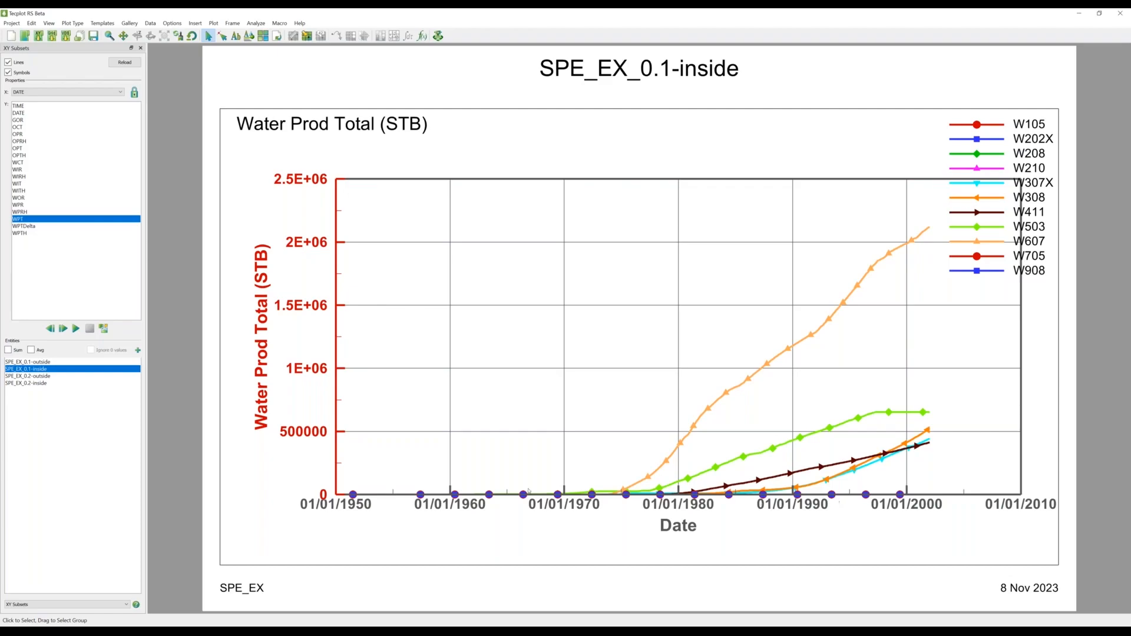
Step: Try the sum and average curves on the SPE_EX_0.1-inside subset plot, turning each one off again
click(8, 350)
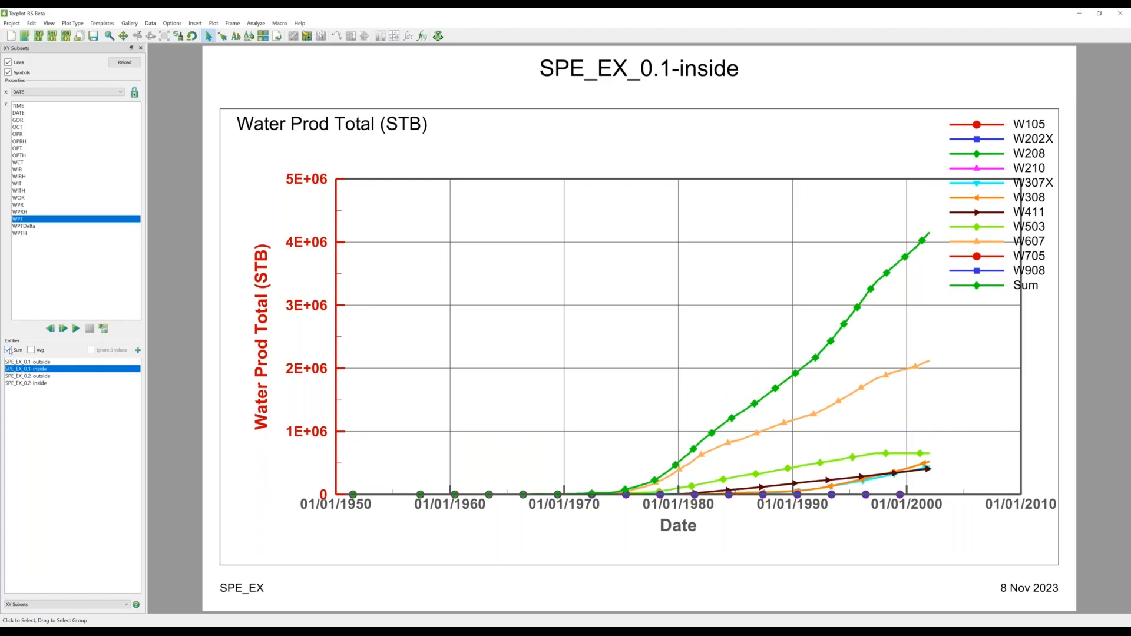
click(9, 350)
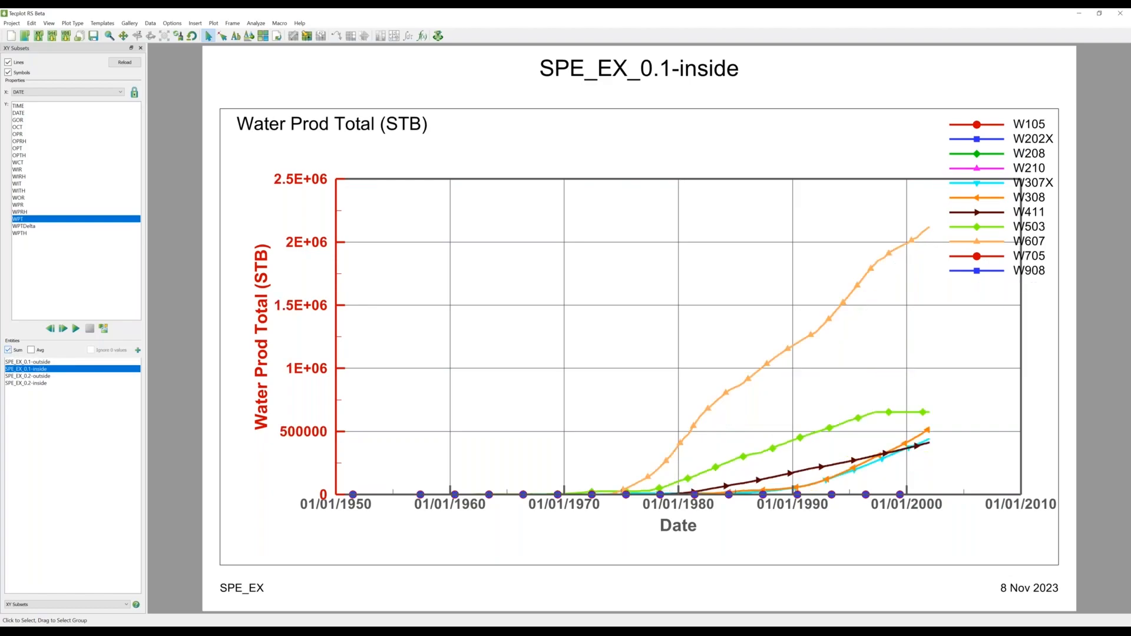
click(31, 350)
click(31, 349)
Step: Change the plot type to 3D Grid and hide the bubbles on the water saturation plot
click(52, 605)
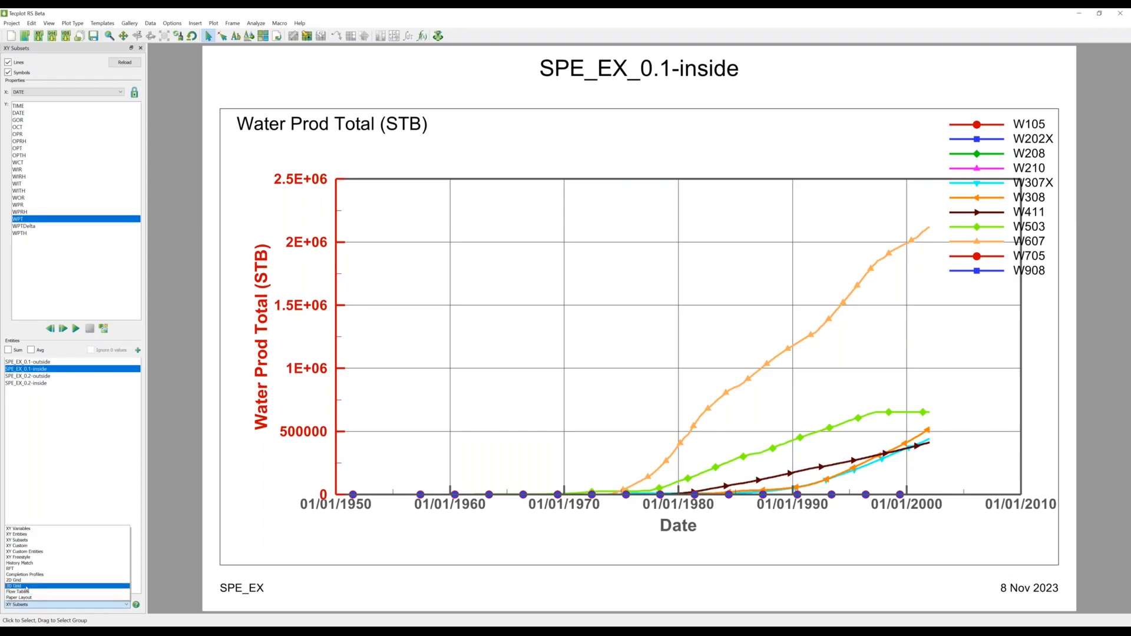
click(26, 586)
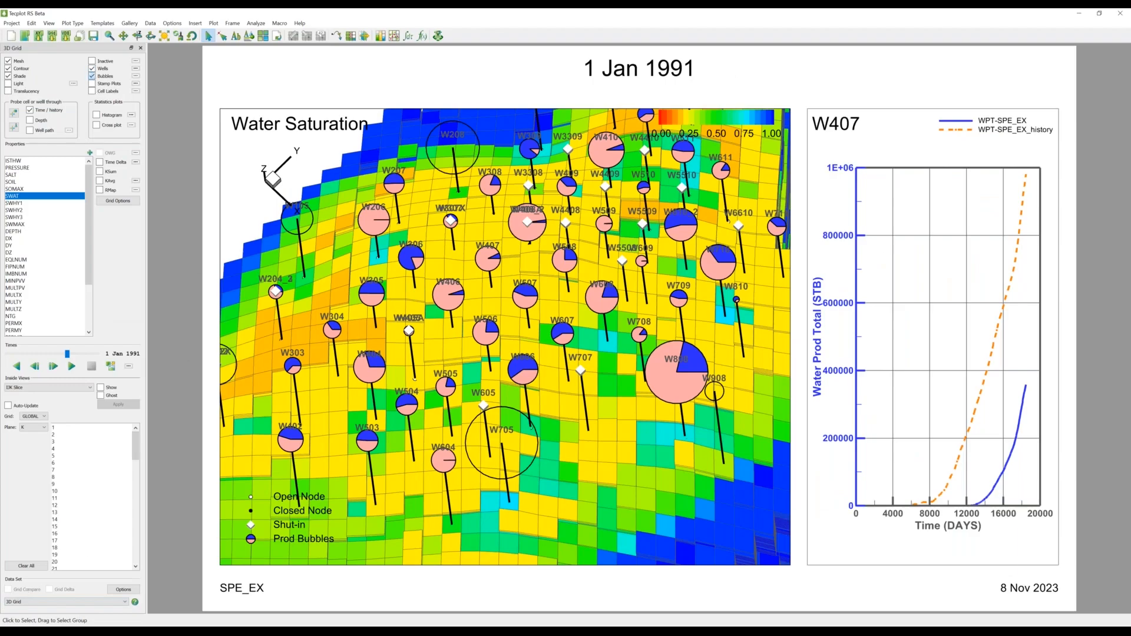
click(92, 76)
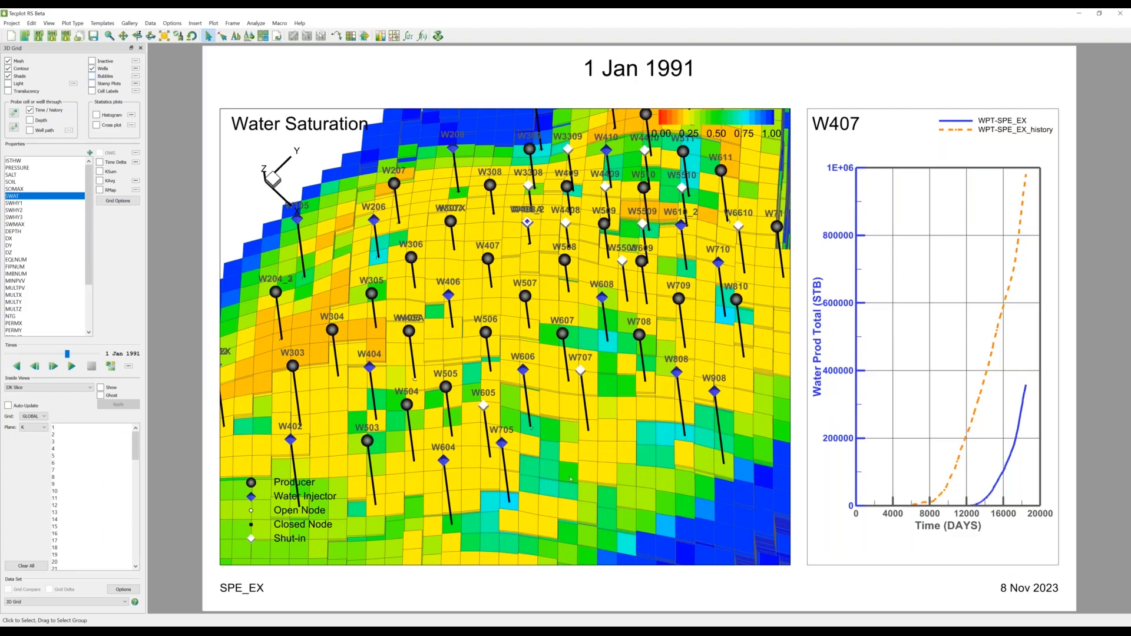
scroll(571, 479, down, 4)
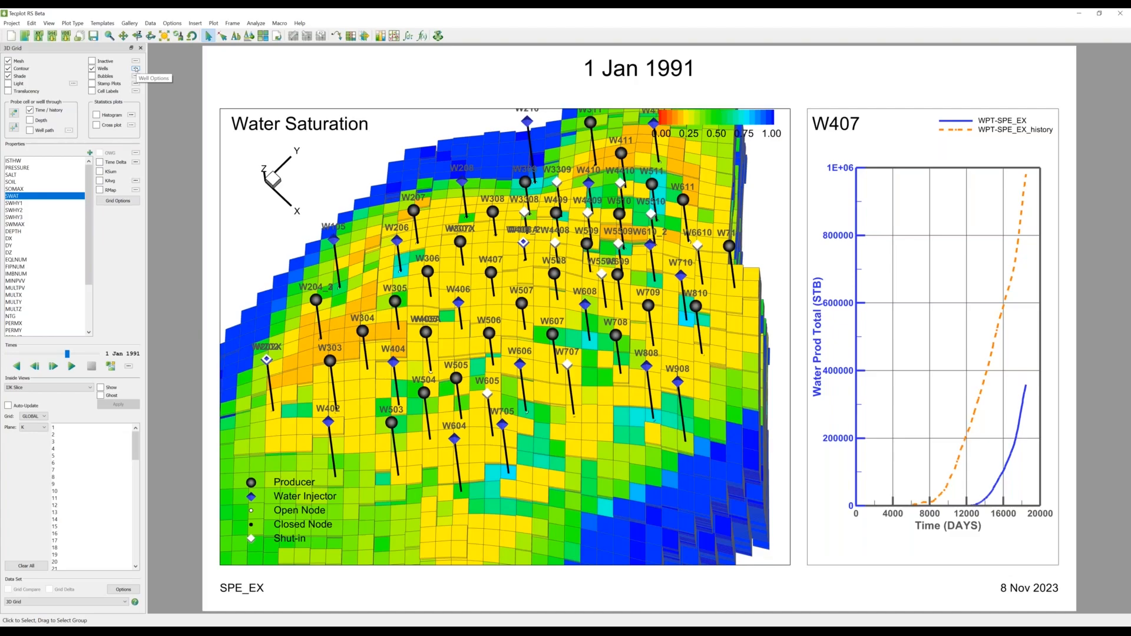
Step: Restrict the wells displayed on the grid to the SPE_EX_0.2-outside selection set, replacing the current selections, and refresh the plot
click(136, 69)
drag(234, 105, 188, 97)
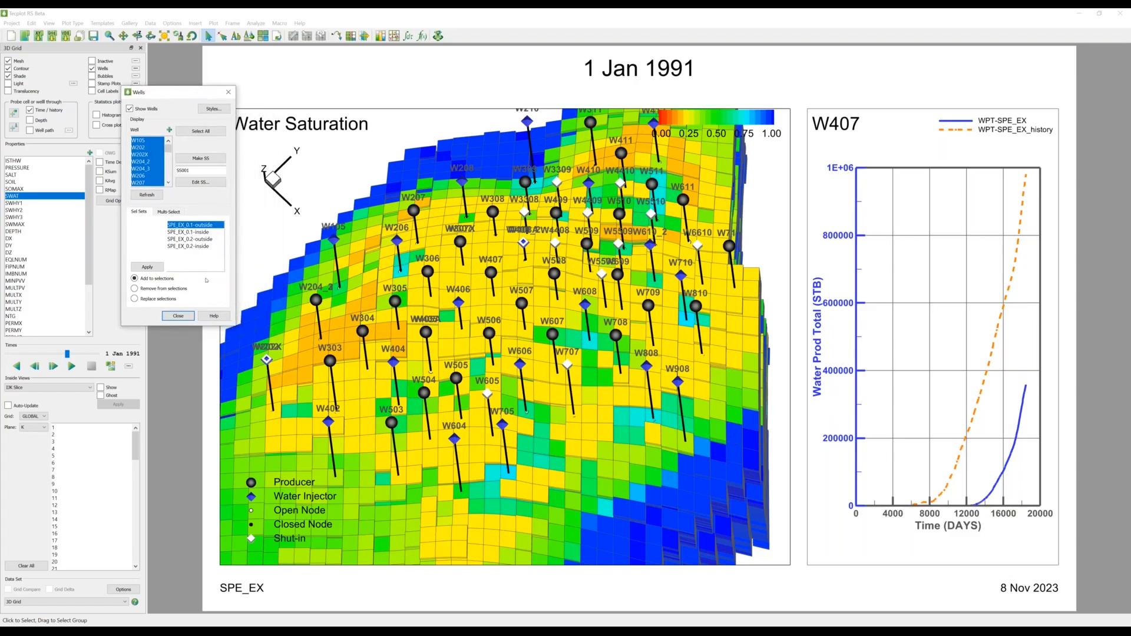
drag(235, 326, 250, 389)
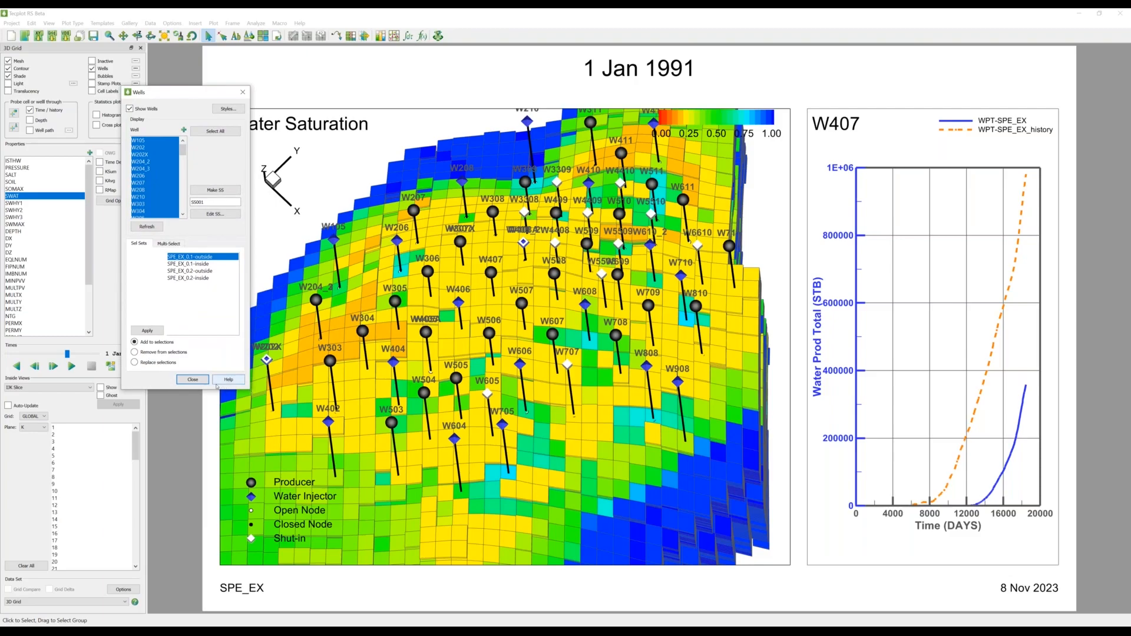
click(200, 271)
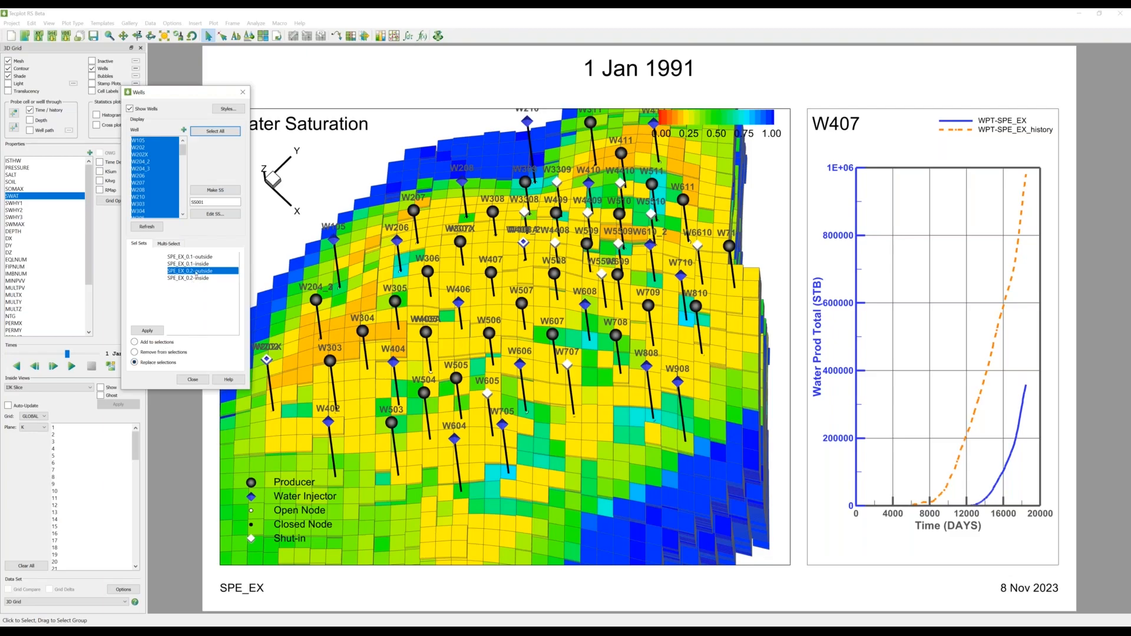
click(155, 332)
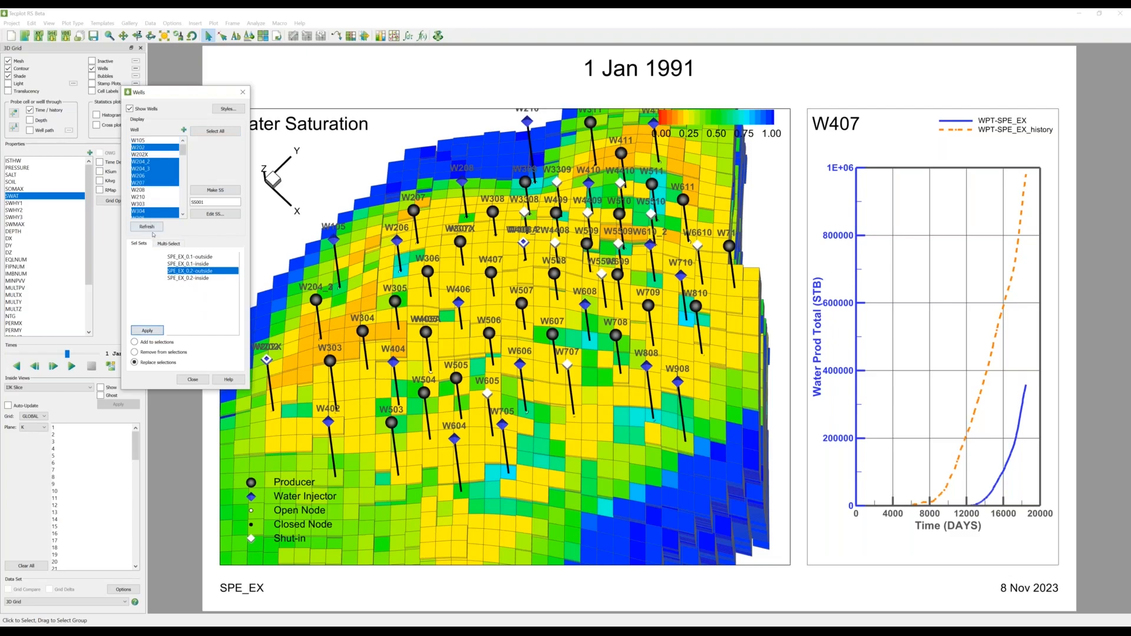
click(151, 227)
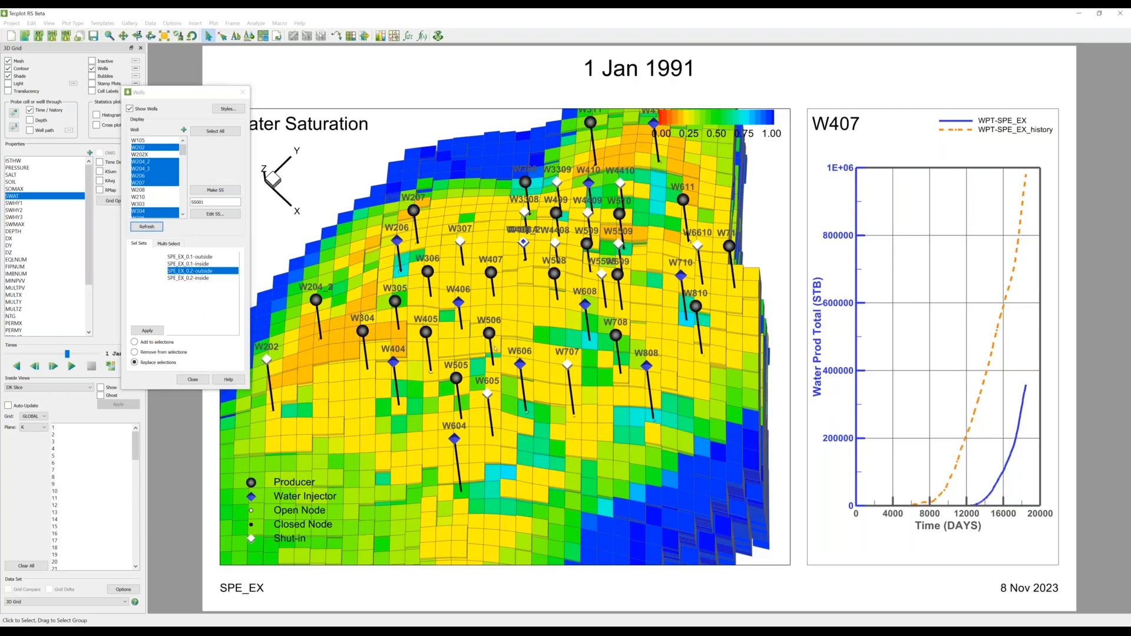
Step: Examine the locations of the displayed wells on the water saturation grid from closer and from above, and close the well options
scroll(494, 346, up, 5)
scroll(563, 395, down, 3)
scroll(527, 388, up, 3)
drag(527, 387, 410, 467)
scroll(520, 287, down, 3)
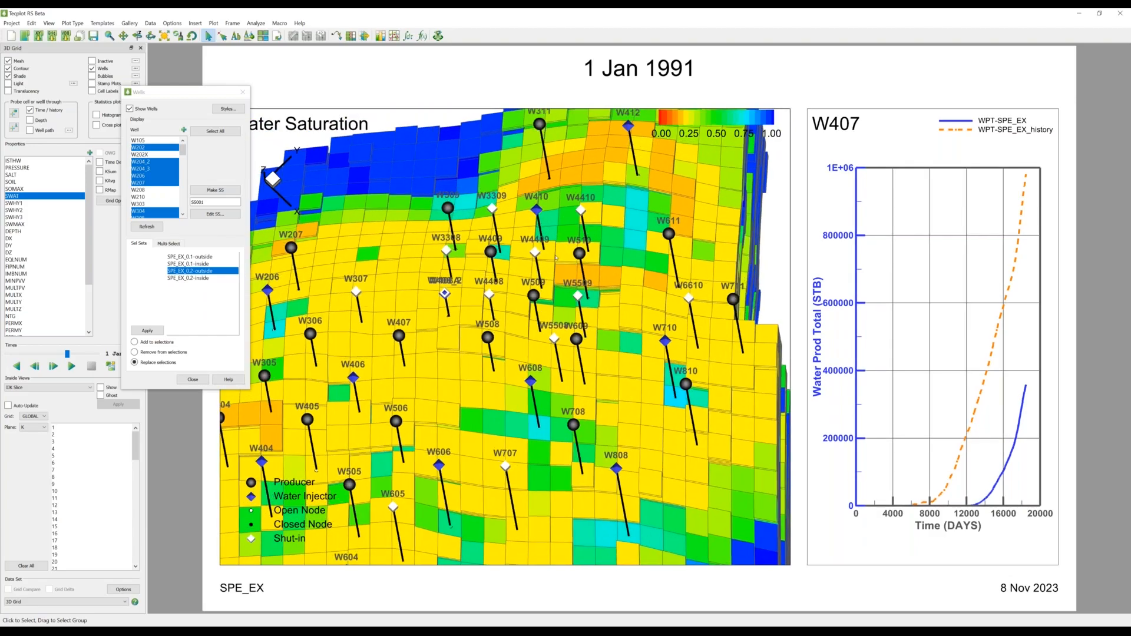
scroll(556, 257, up, 5)
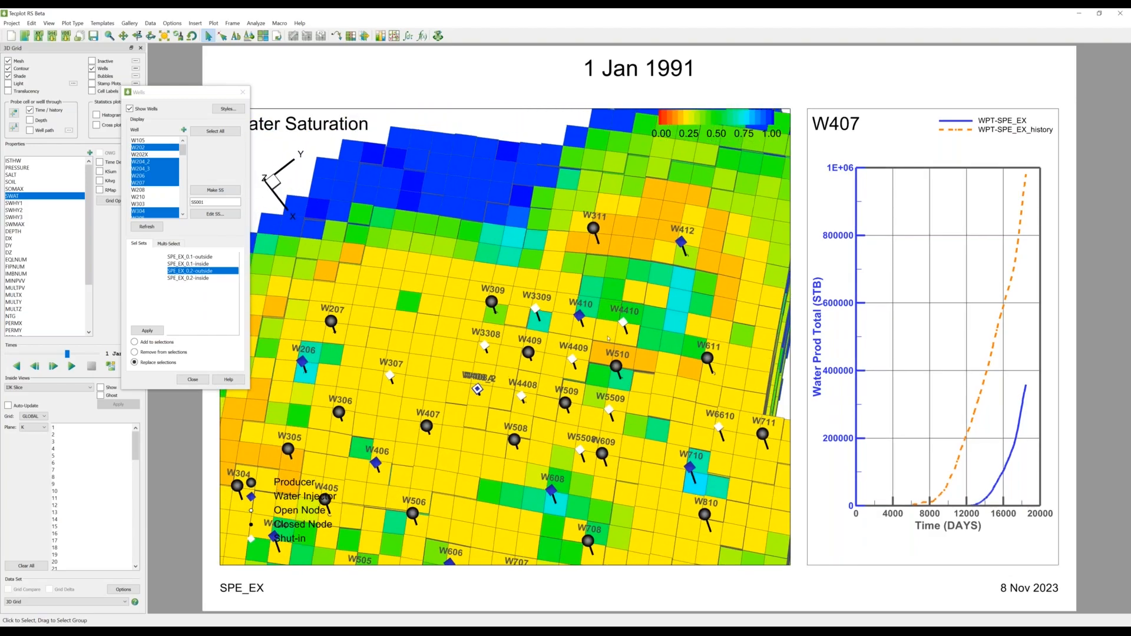
drag(629, 432, 550, 421)
click(242, 93)
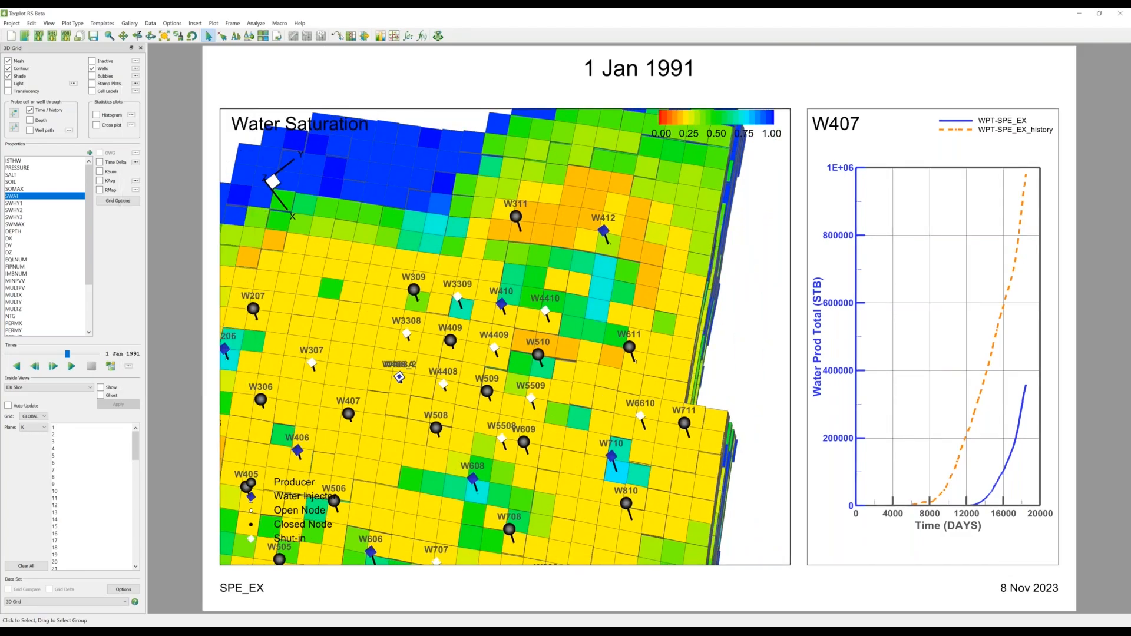
Step: Advance the grid to 31 Dec 2001 and use pick blanking outside a small drawn boundary to hide the cells, leaving only the wells
click(350, 35)
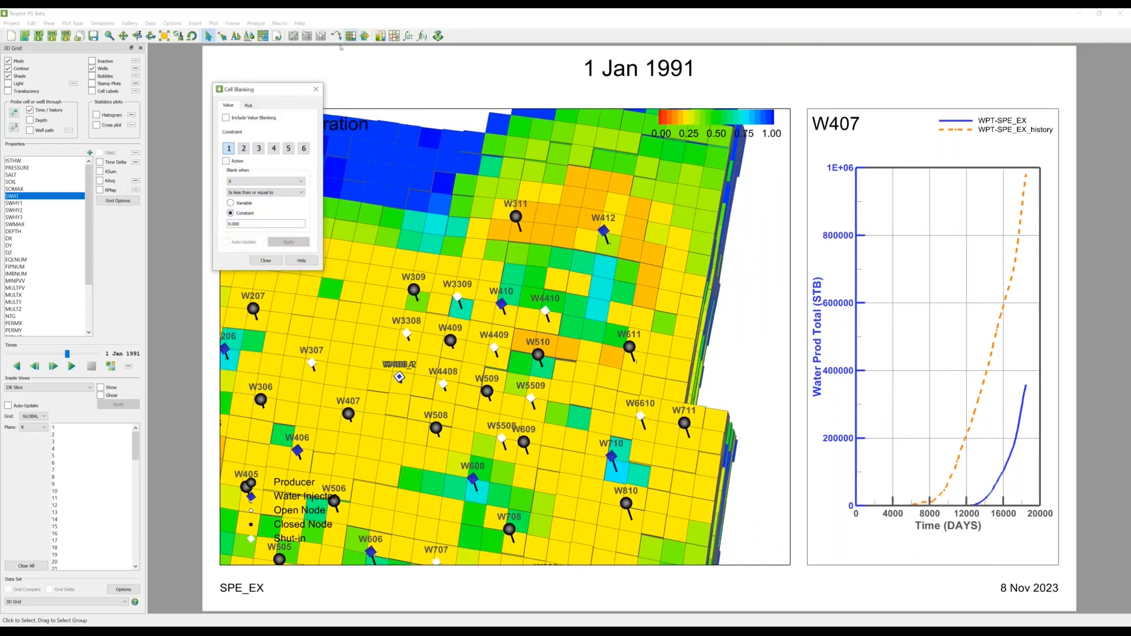
click(248, 105)
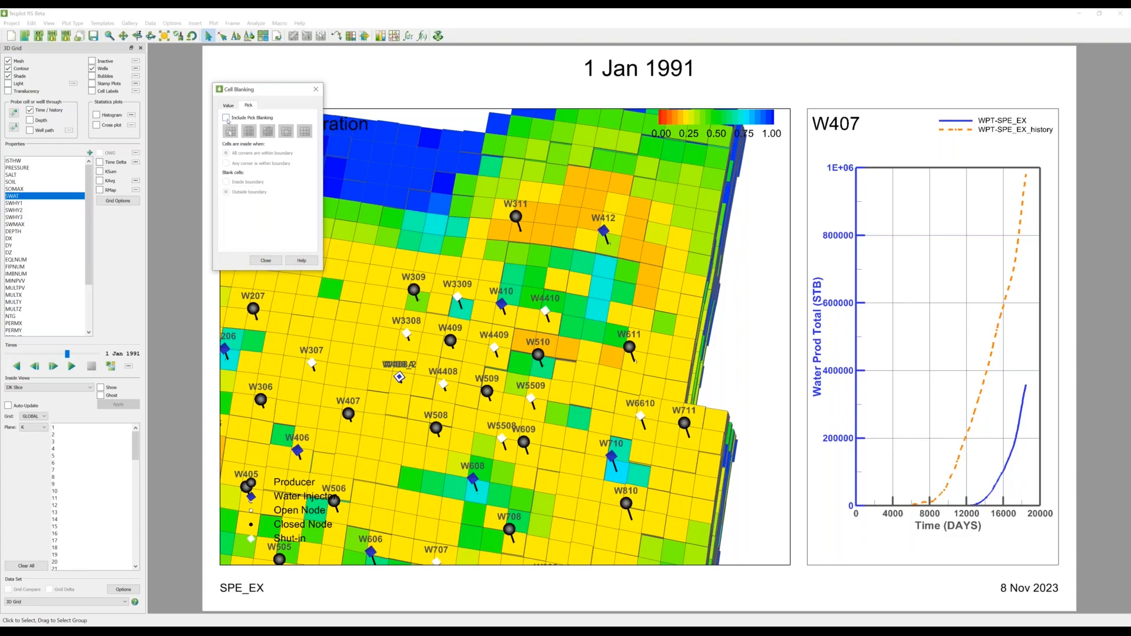
click(53, 366)
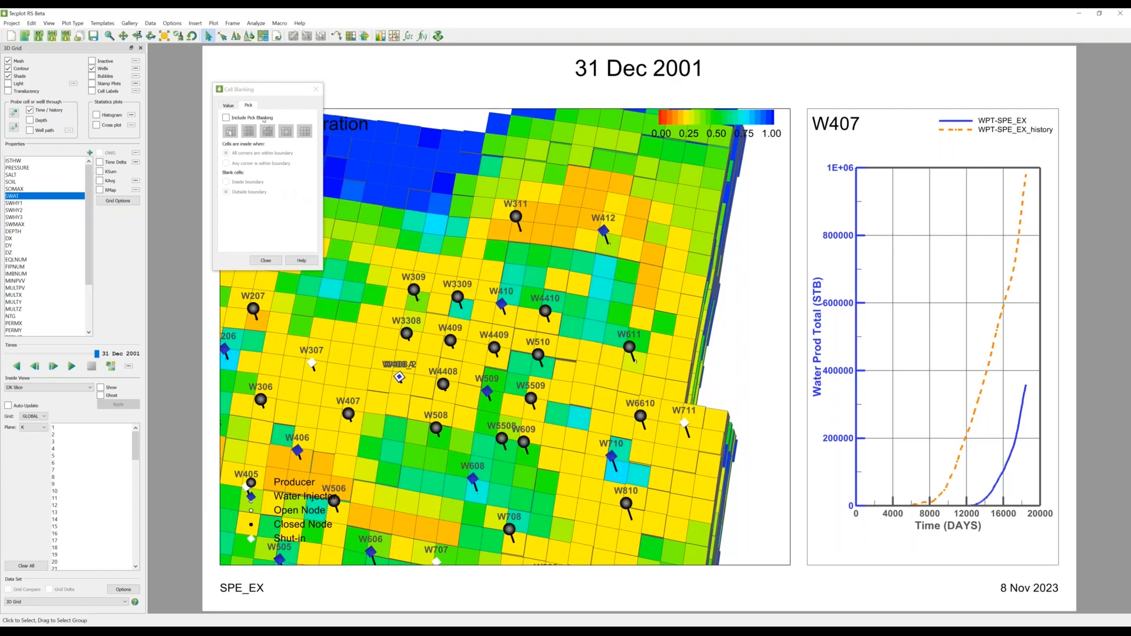
click(234, 118)
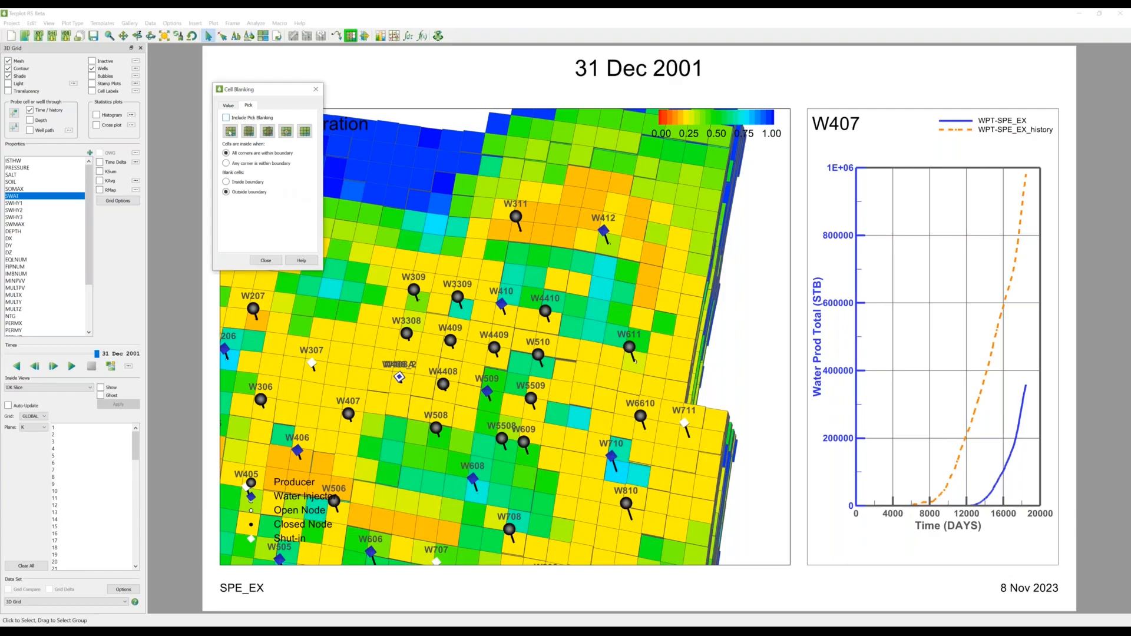
click(572, 355)
click(465, 224)
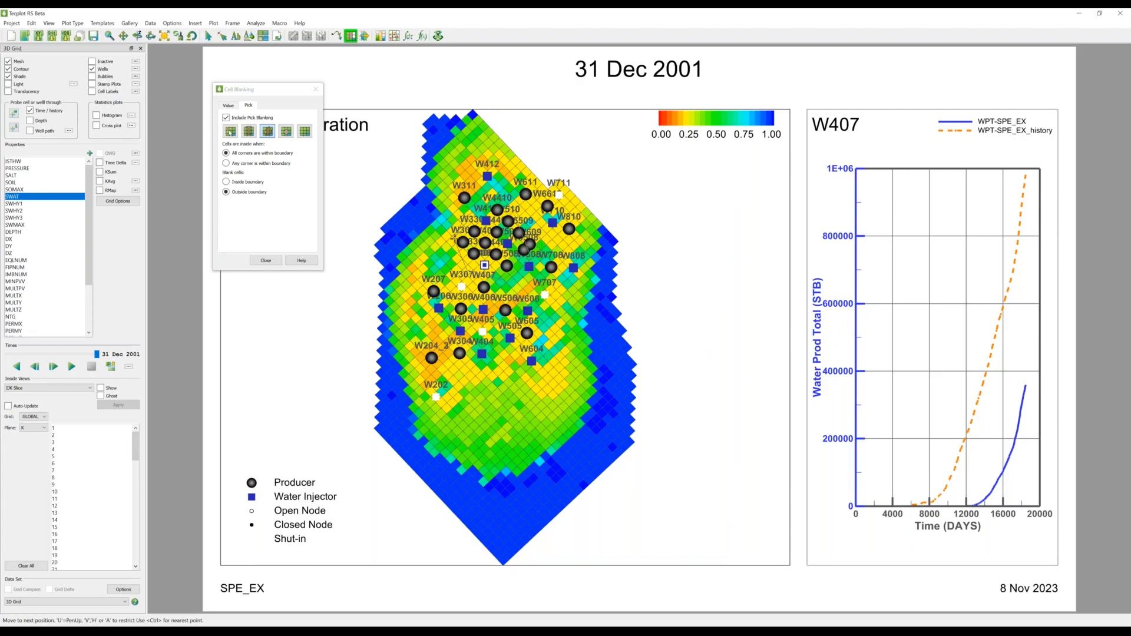
double_click(453, 238)
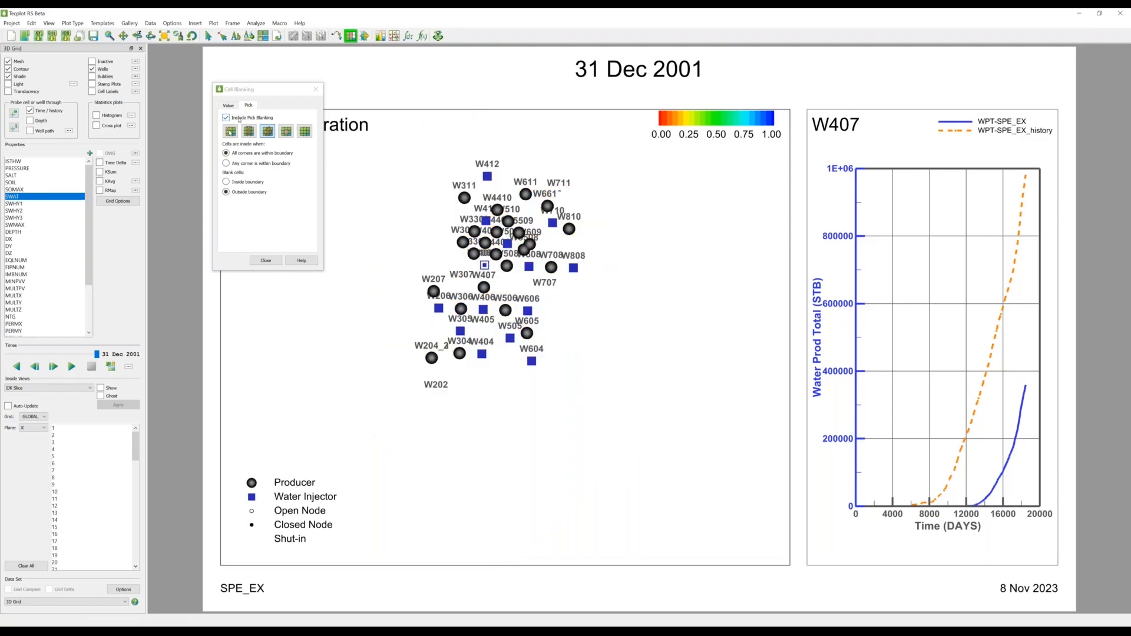
click(265, 260)
scroll(511, 279, up, 3)
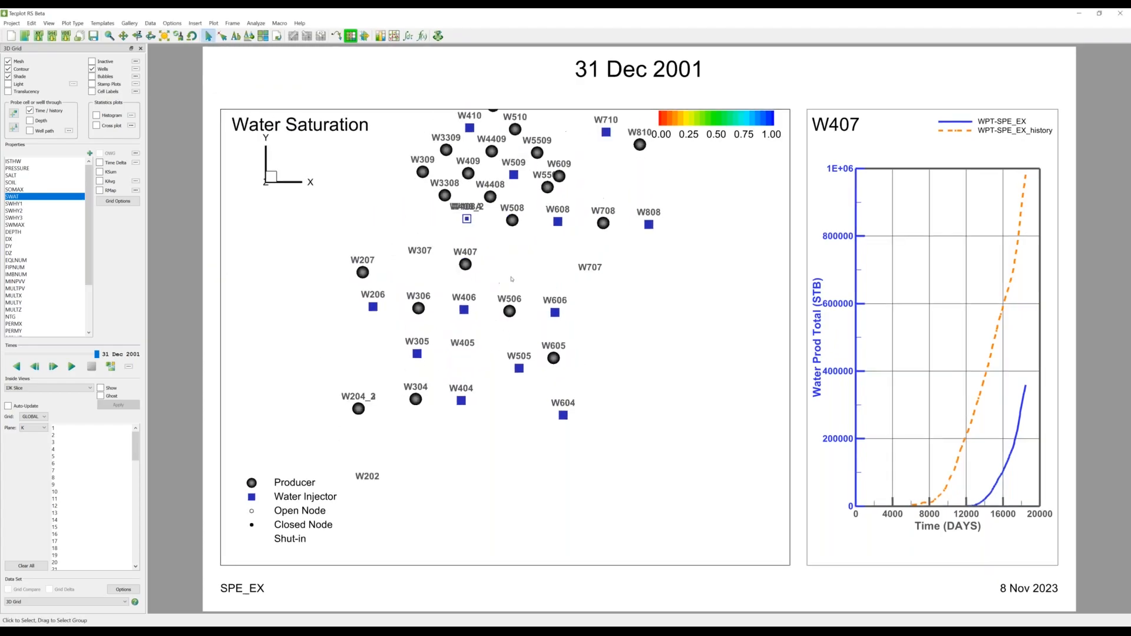
drag(511, 279, 518, 399)
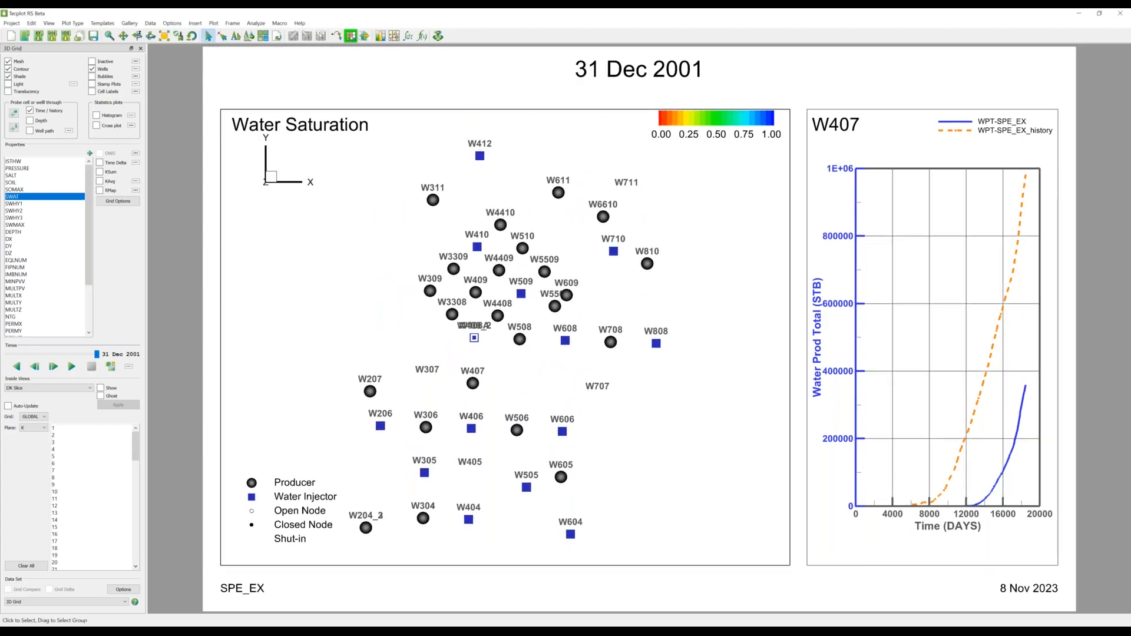
Step: Redraw the pick blanking boundary around the central wells, blank the cells outside it, and view the remaining block in 3D
click(350, 36)
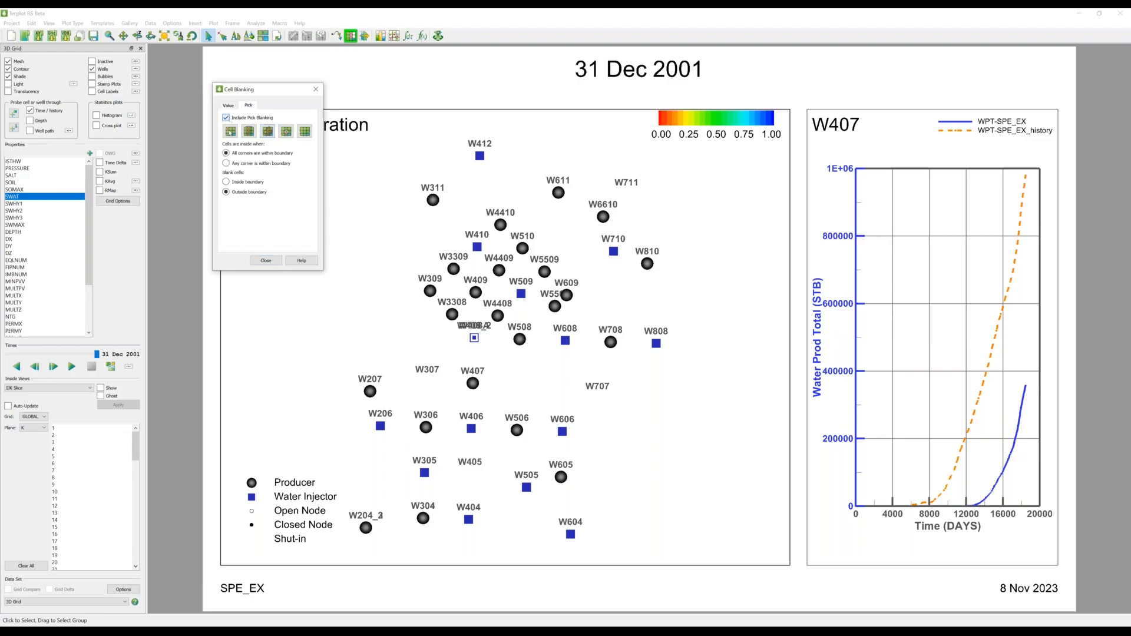
click(226, 117)
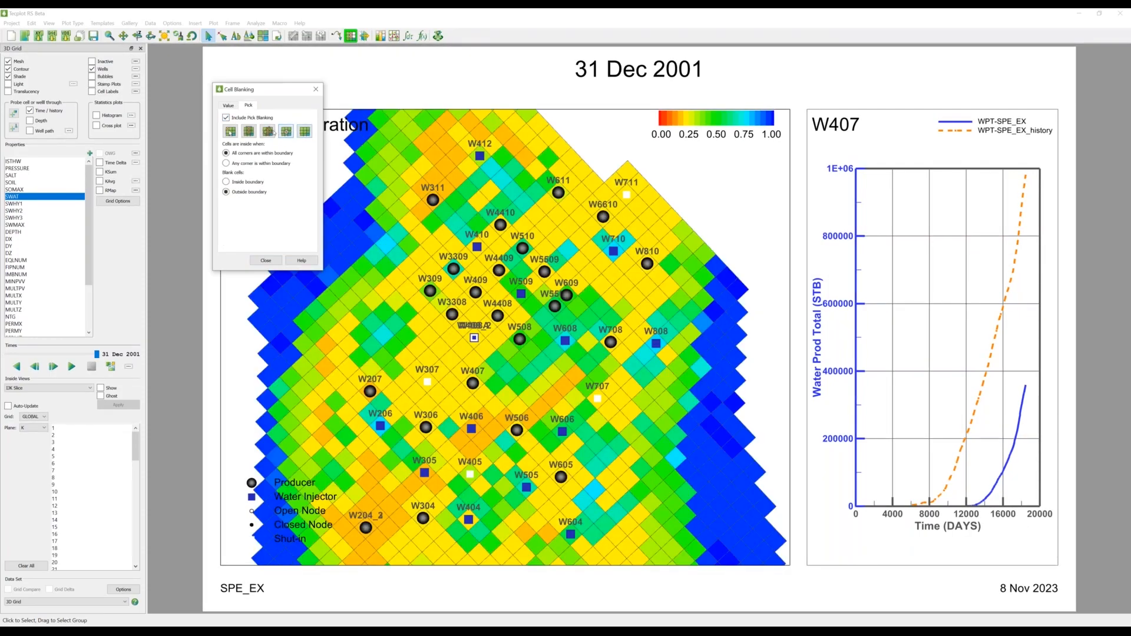
click(267, 130)
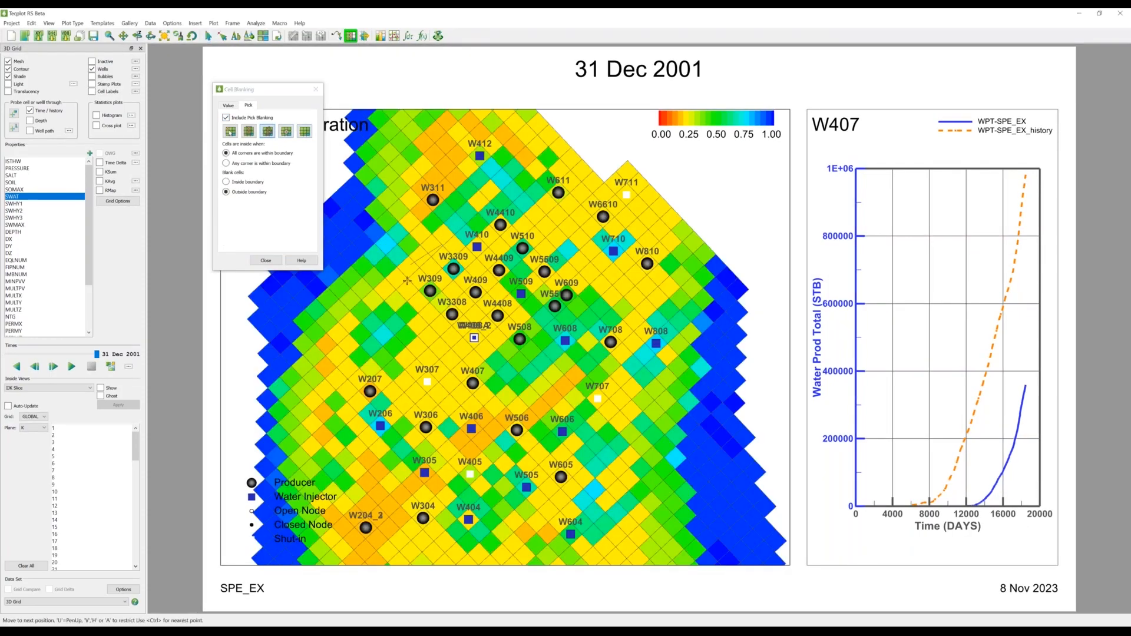
click(456, 360)
click(510, 356)
click(597, 305)
click(523, 216)
click(450, 229)
double_click(434, 249)
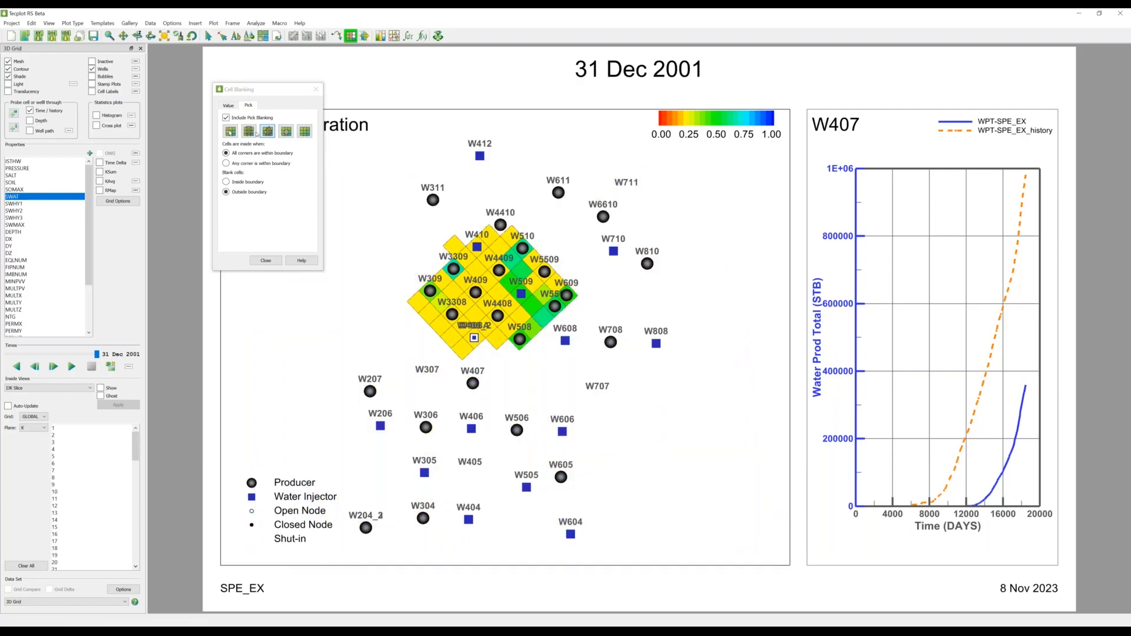
click(240, 120)
click(241, 119)
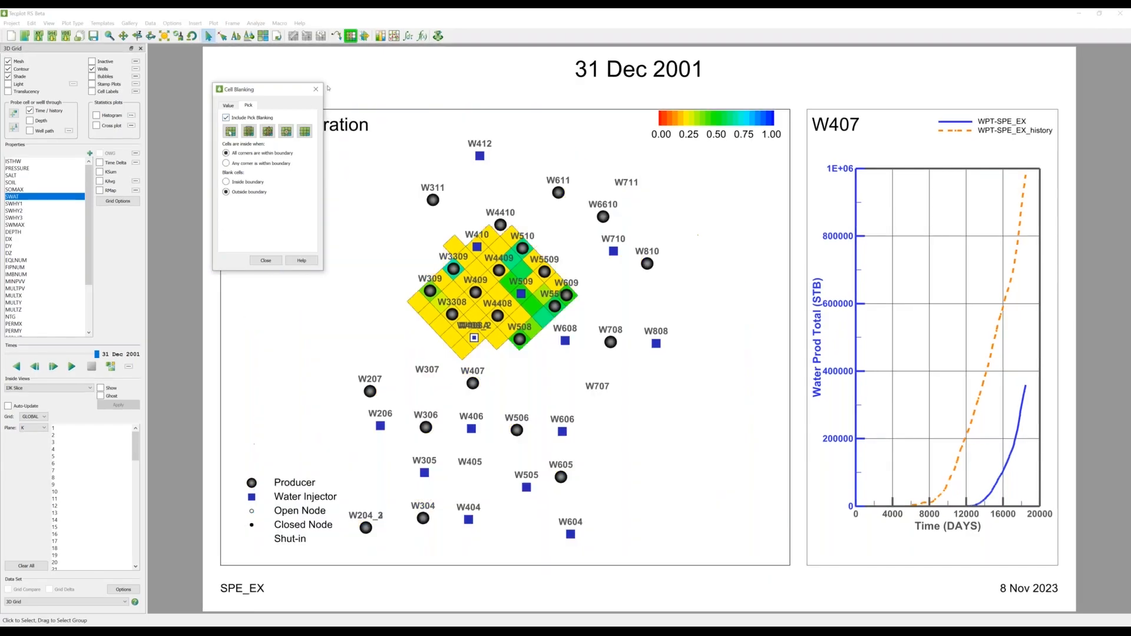
click(316, 89)
scroll(518, 309, up, 5)
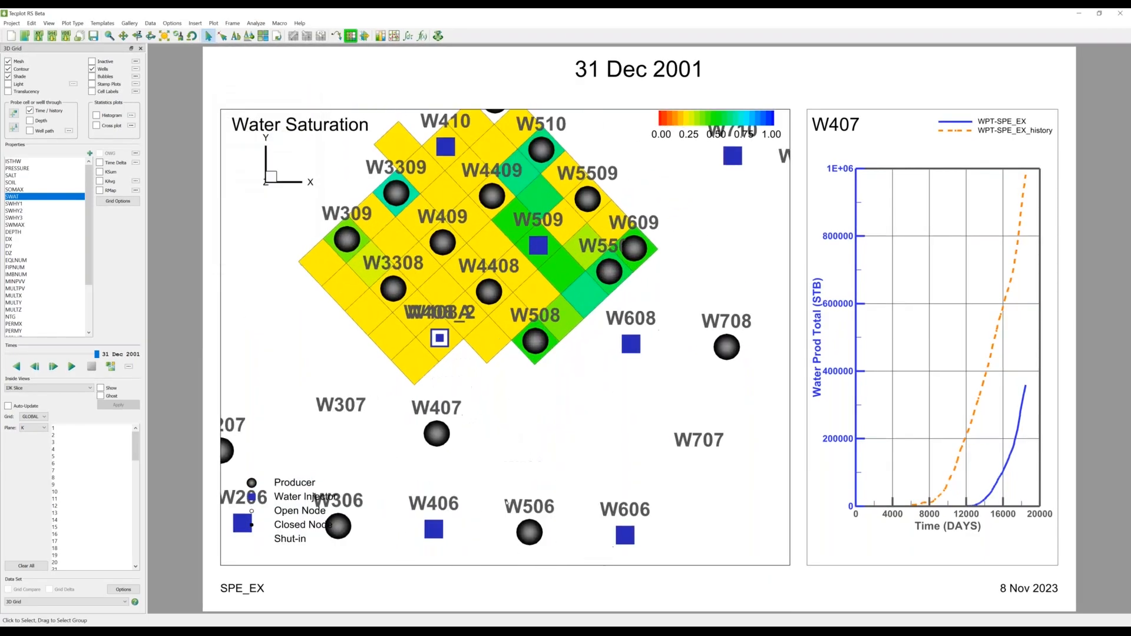
drag(517, 309, 519, 274)
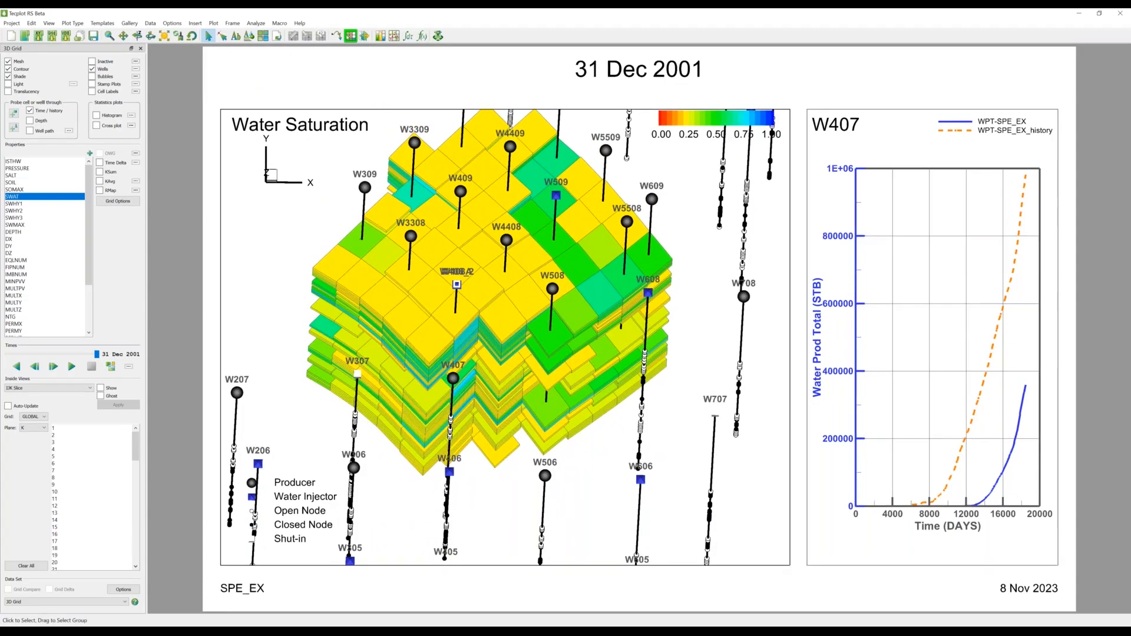
Step: Turn off pick blanking so that the full water saturation grid is displayed, and close the cell blanking settings
click(350, 36)
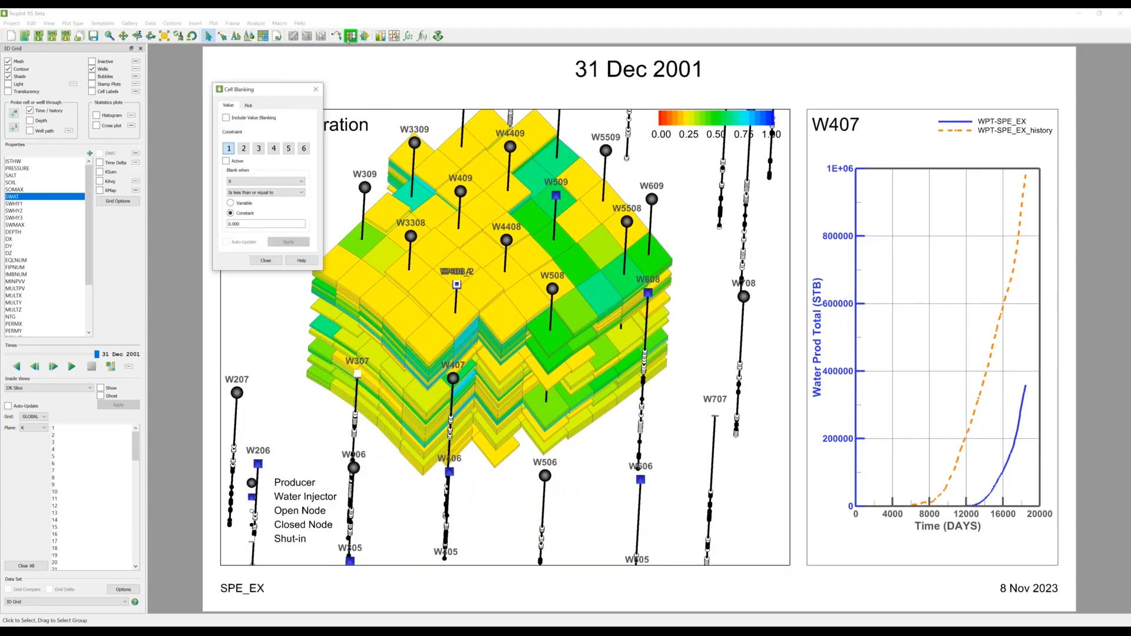
click(248, 106)
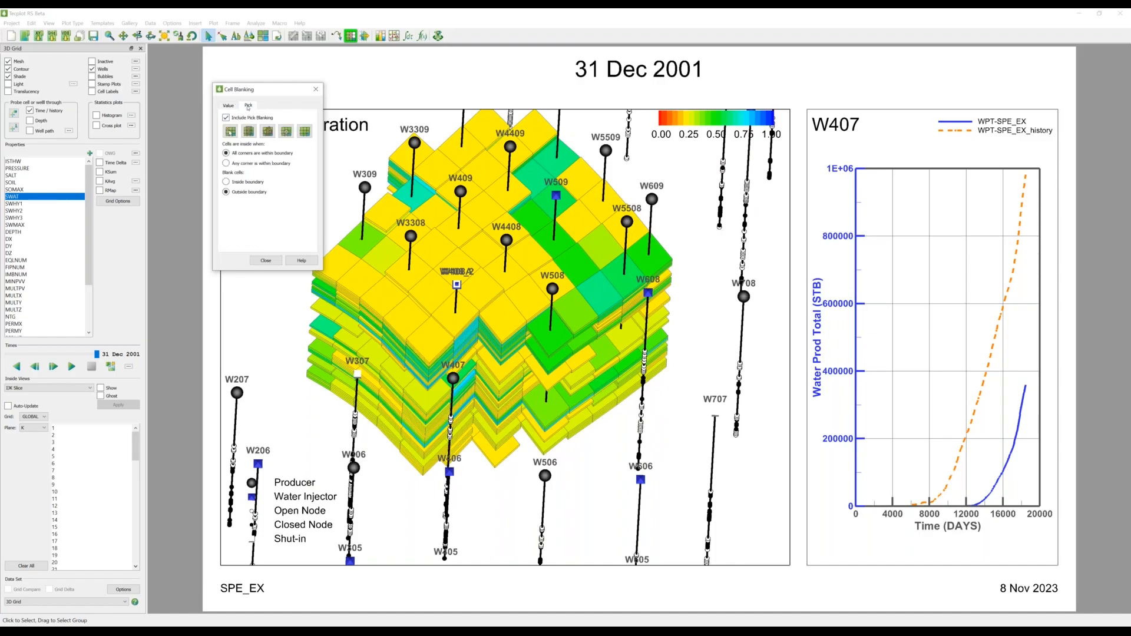
click(227, 118)
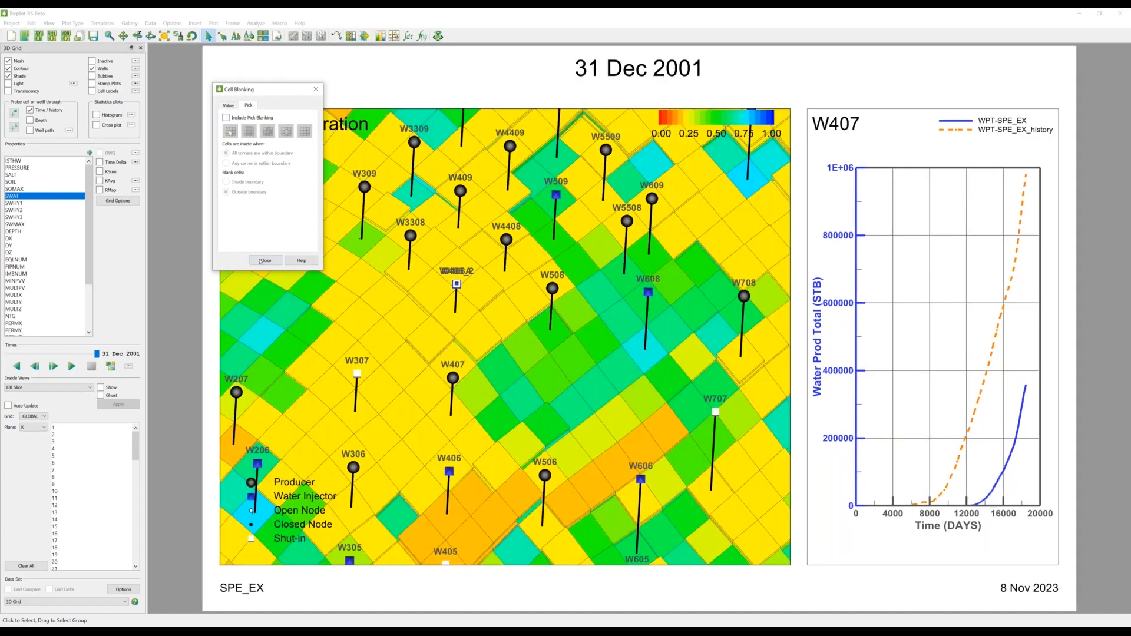
click(265, 260)
Step: Switch the inside view to Arb Slice and delete all existing slices
click(61, 388)
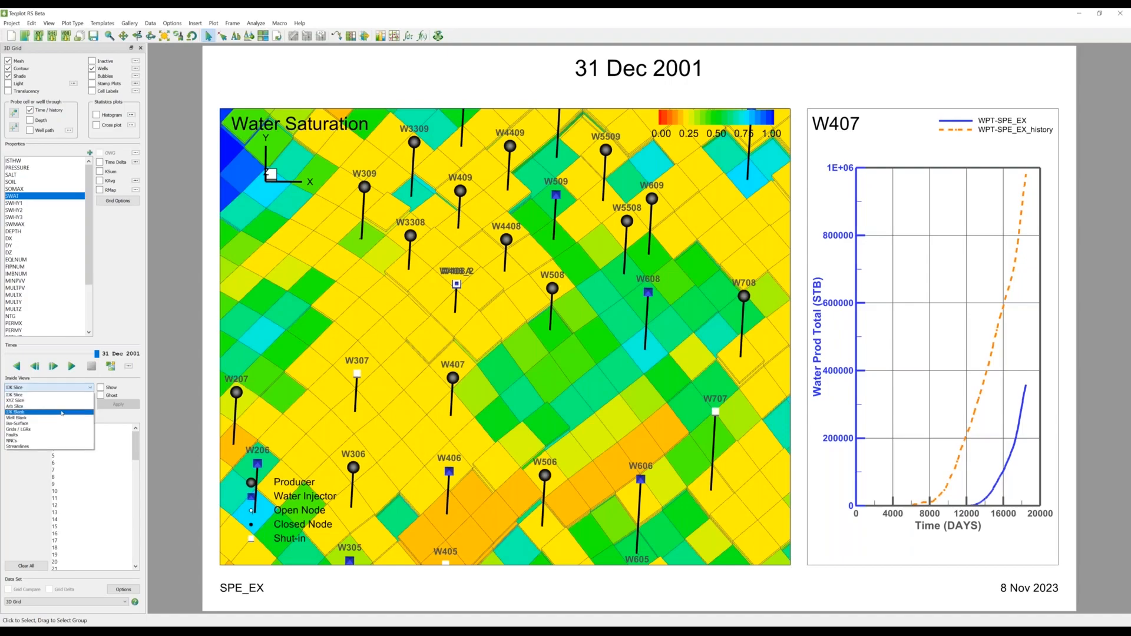
click(69, 409)
drag(63, 415, 56, 431)
right_click(56, 431)
click(77, 459)
click(588, 340)
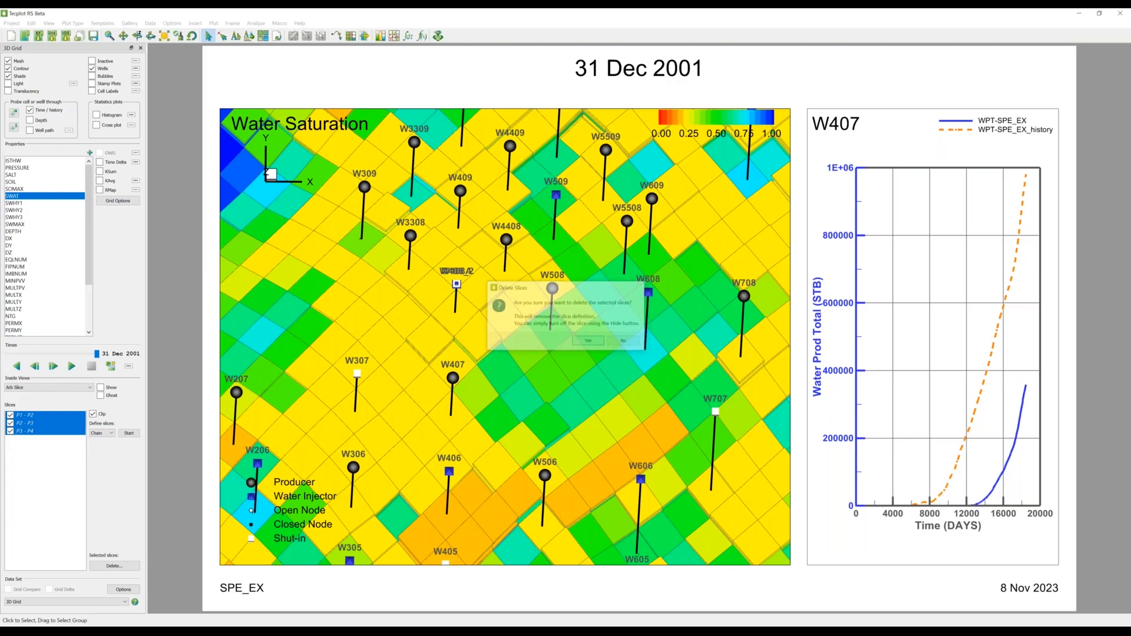
Step: Define a chain of arbitrary slices from W309 through W409, W4409, W510 and W5509 to W6610, and inspect them in 3D
click(129, 433)
scroll(506, 251, up, 3)
drag(361, 240, 378, 345)
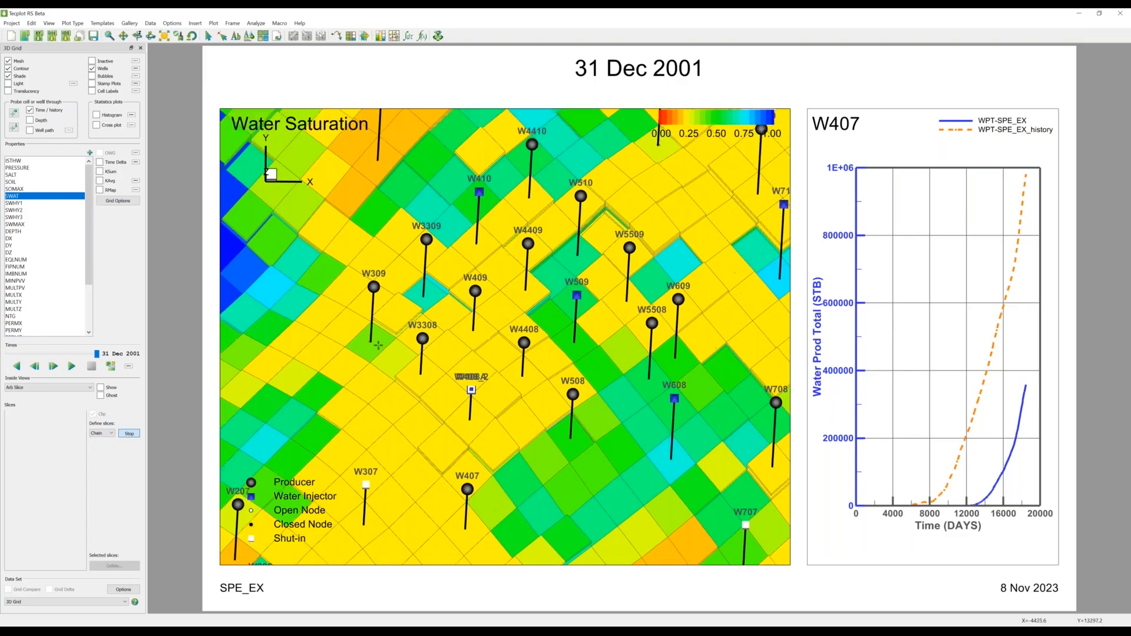
click(468, 330)
click(532, 287)
click(580, 252)
click(629, 296)
click(754, 194)
click(129, 433)
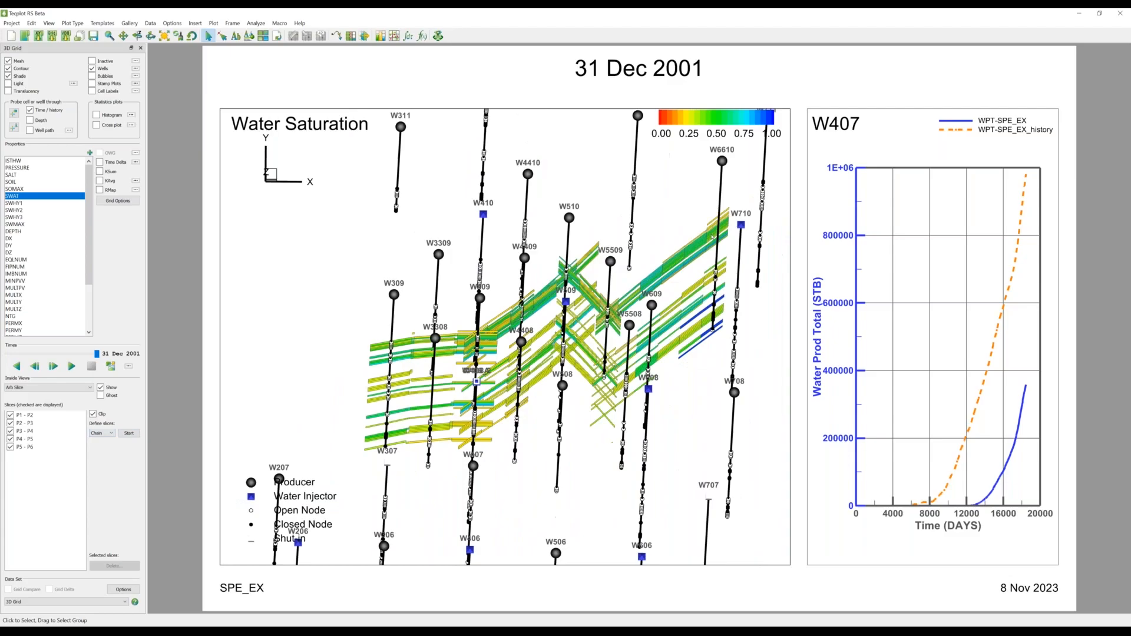
drag(624, 307, 590, 369)
drag(672, 395, 626, 375)
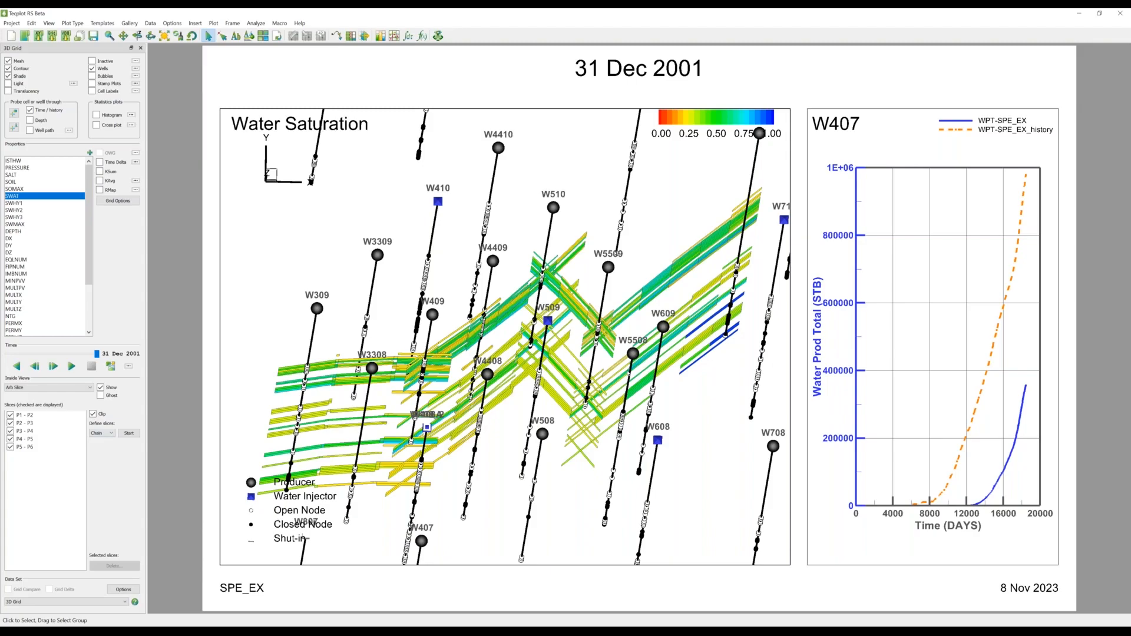
drag(600, 452, 604, 422)
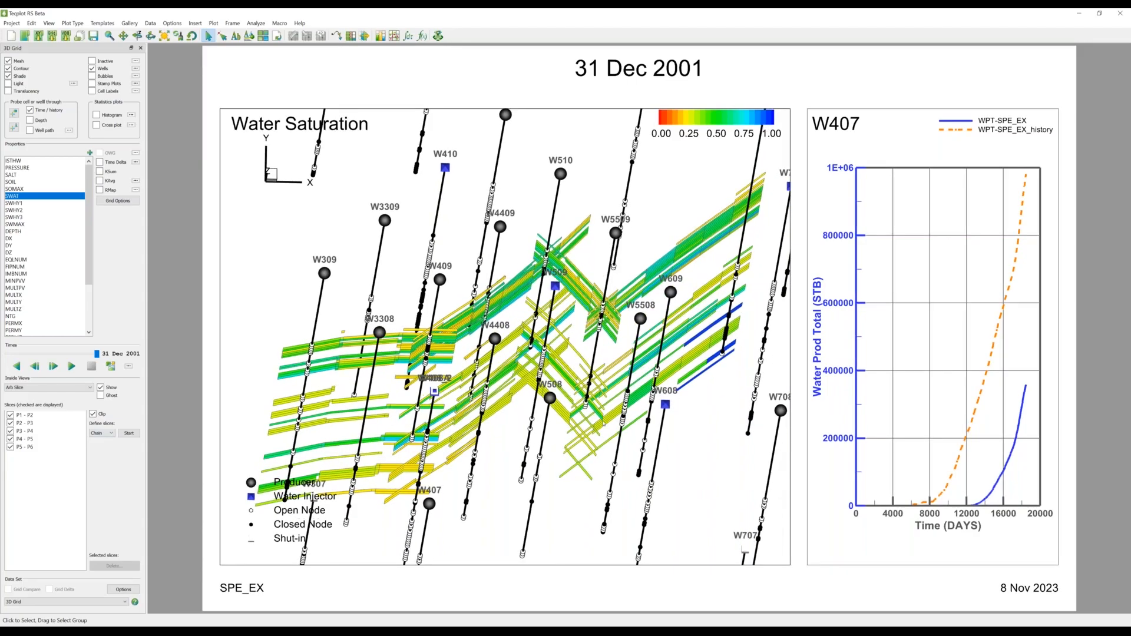
drag(603, 420, 606, 395)
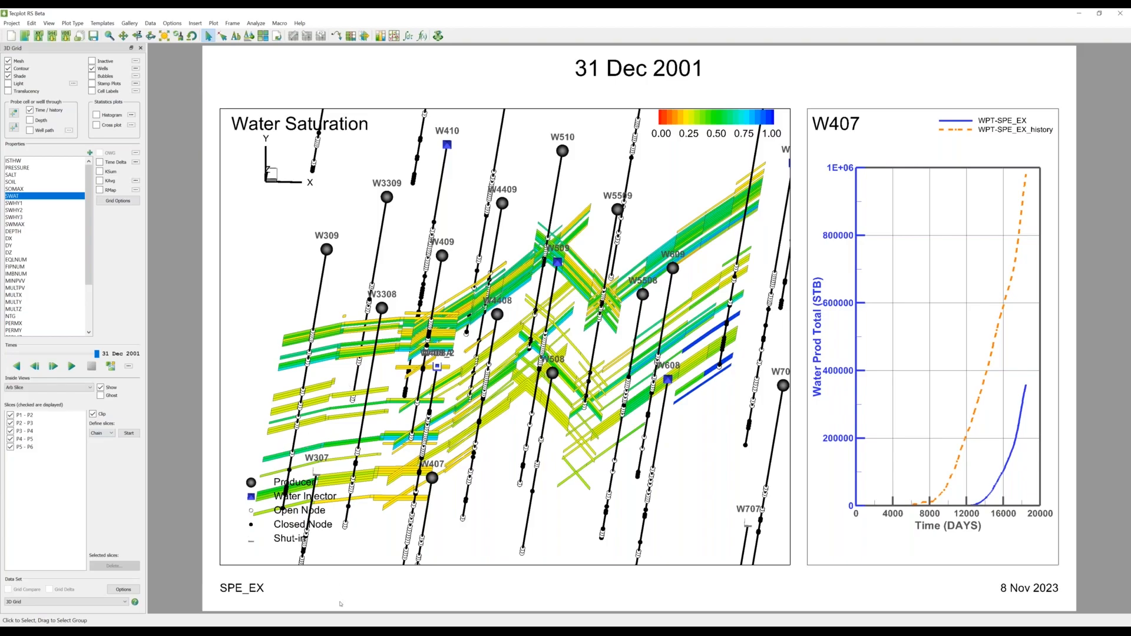
Step: Switch to the PowerPoint presentation and present the Conclusion slide full screen
mouse_move(341, 627)
click(367, 626)
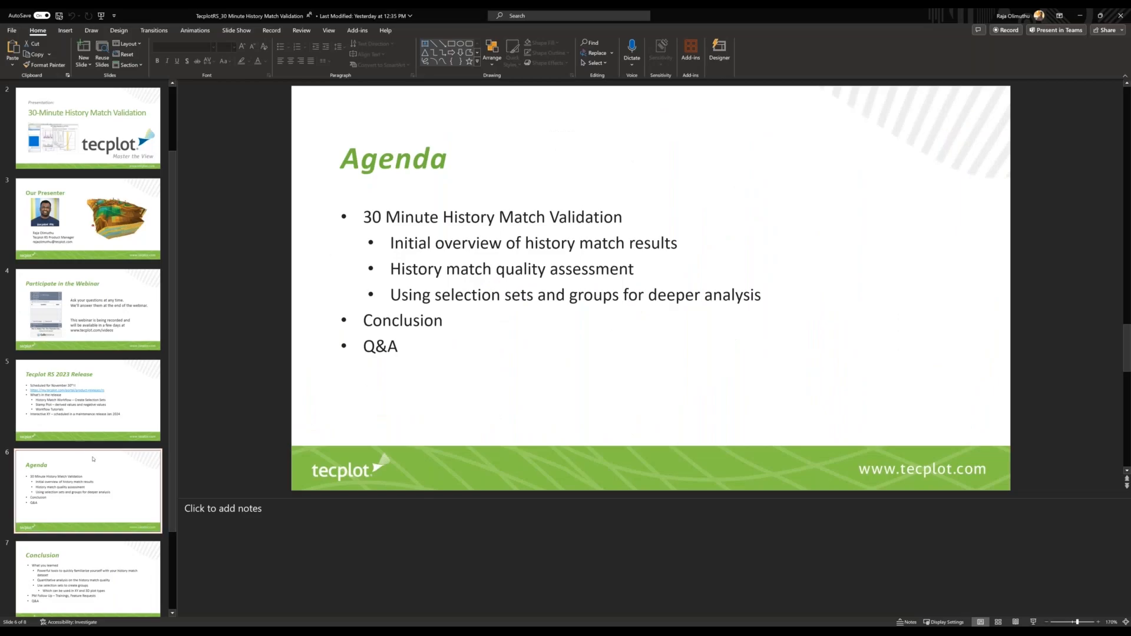
key(Down)
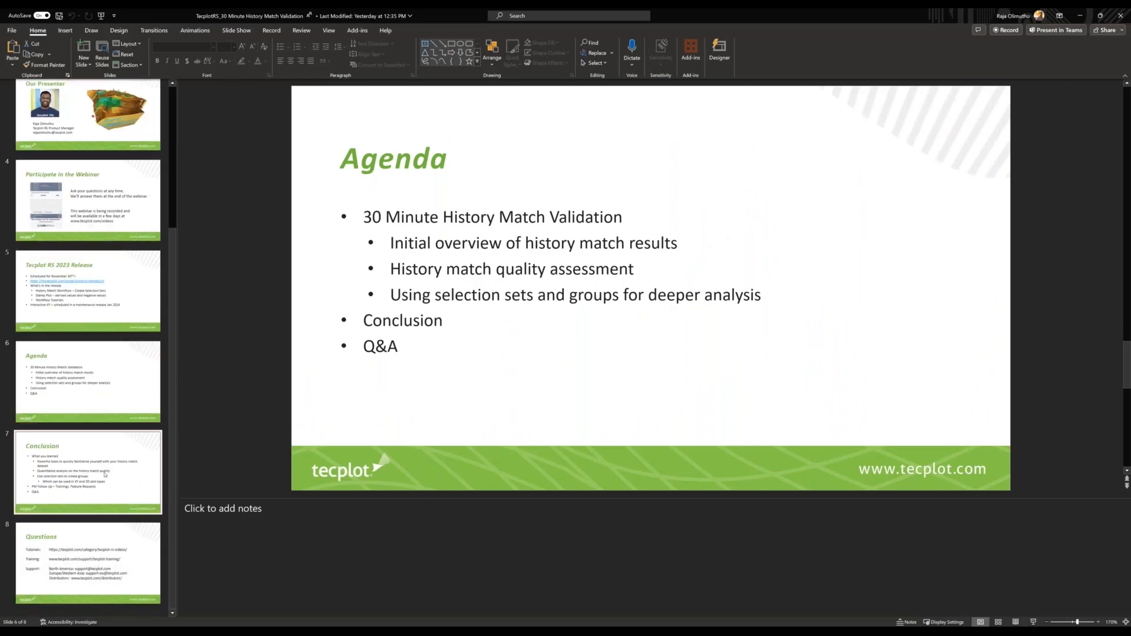
click(1032, 623)
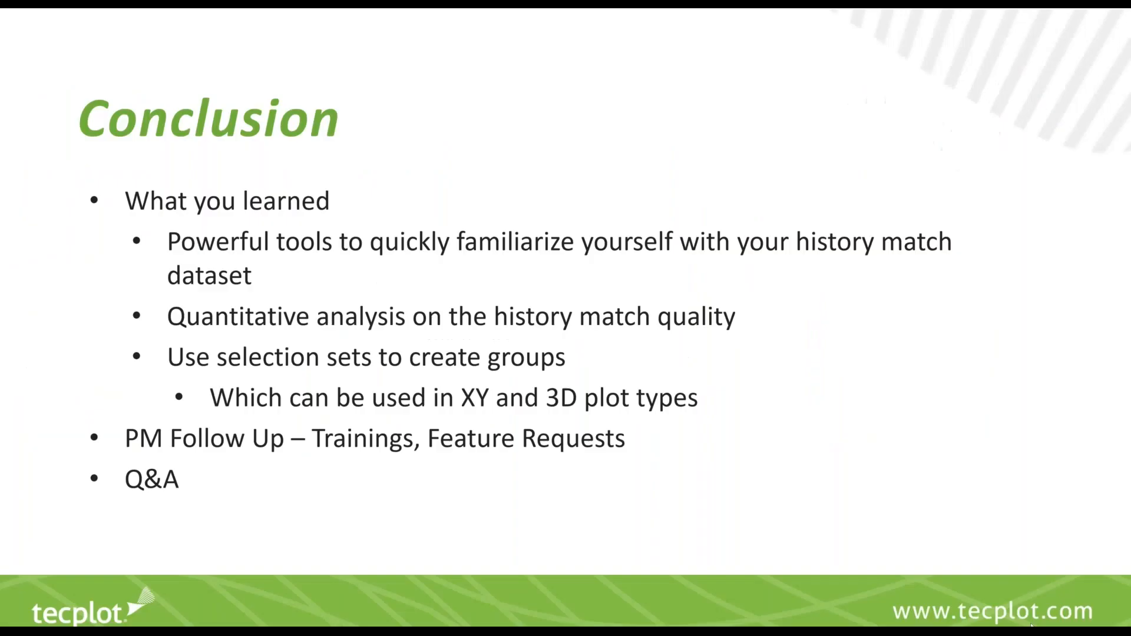
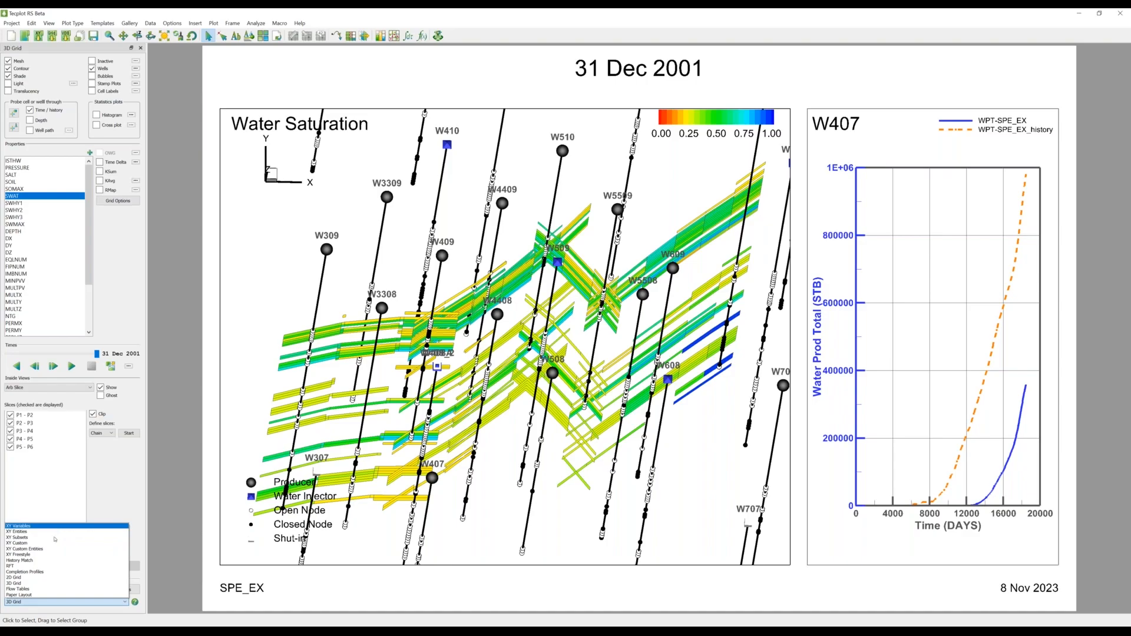
Step: Switch to the History Match plot, review the load and save options of the filter's selection set editor, and close both dialogs
click(54, 561)
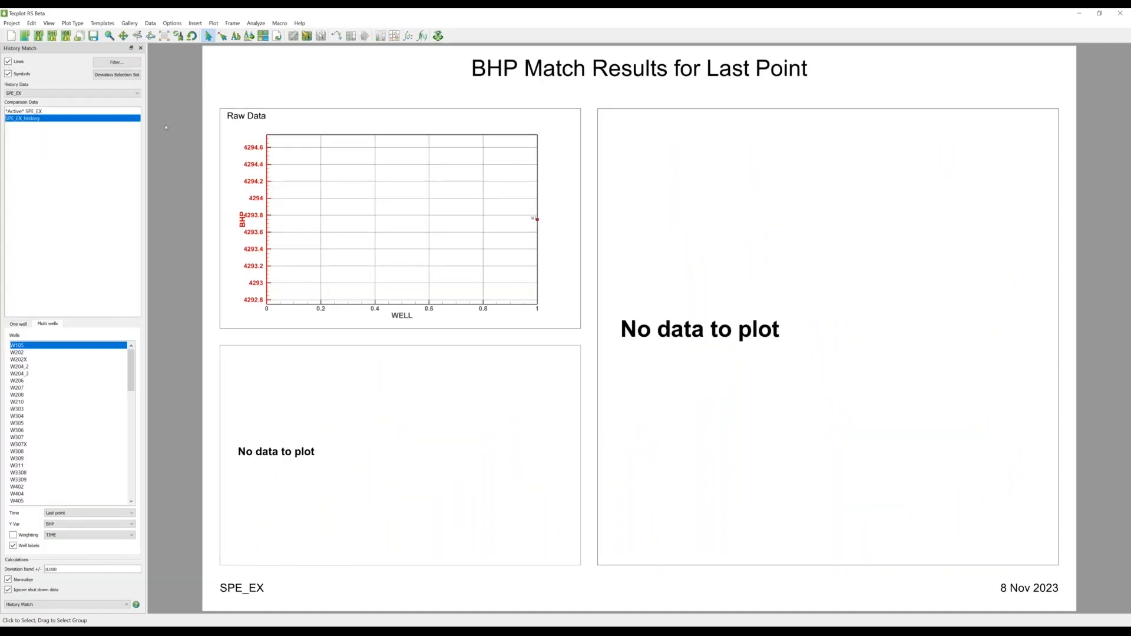
click(117, 62)
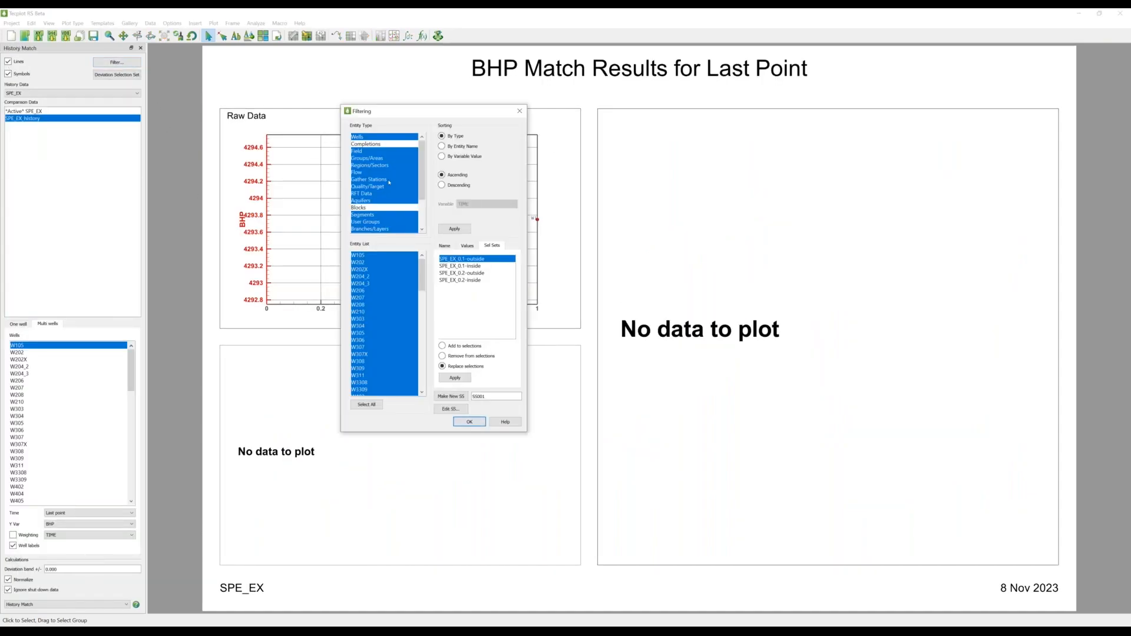
click(451, 409)
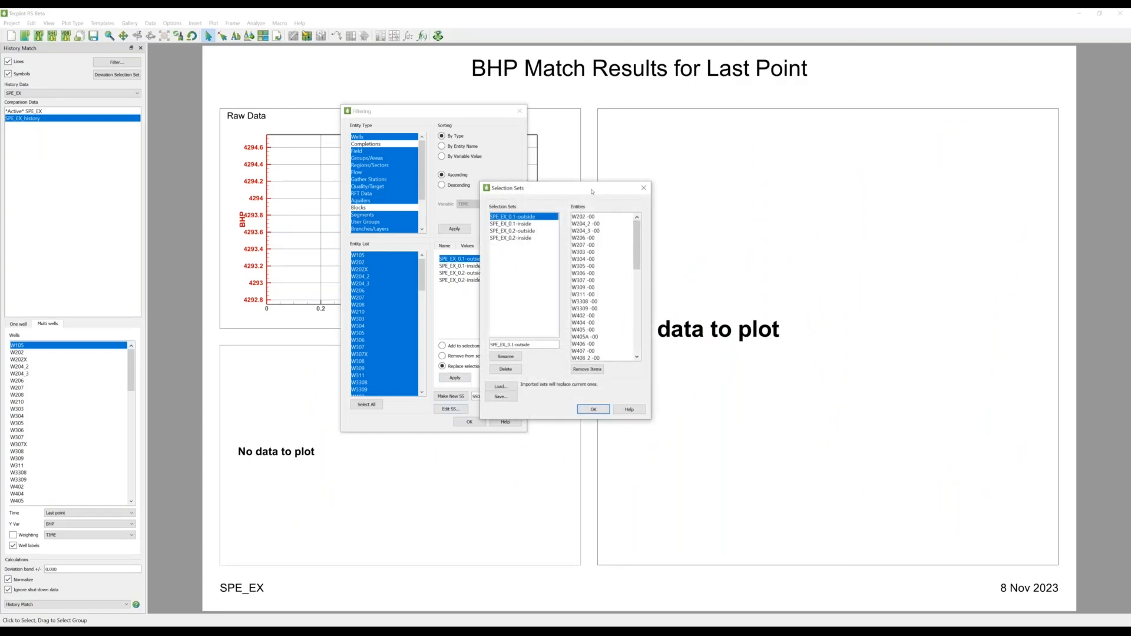
drag(597, 193, 504, 150)
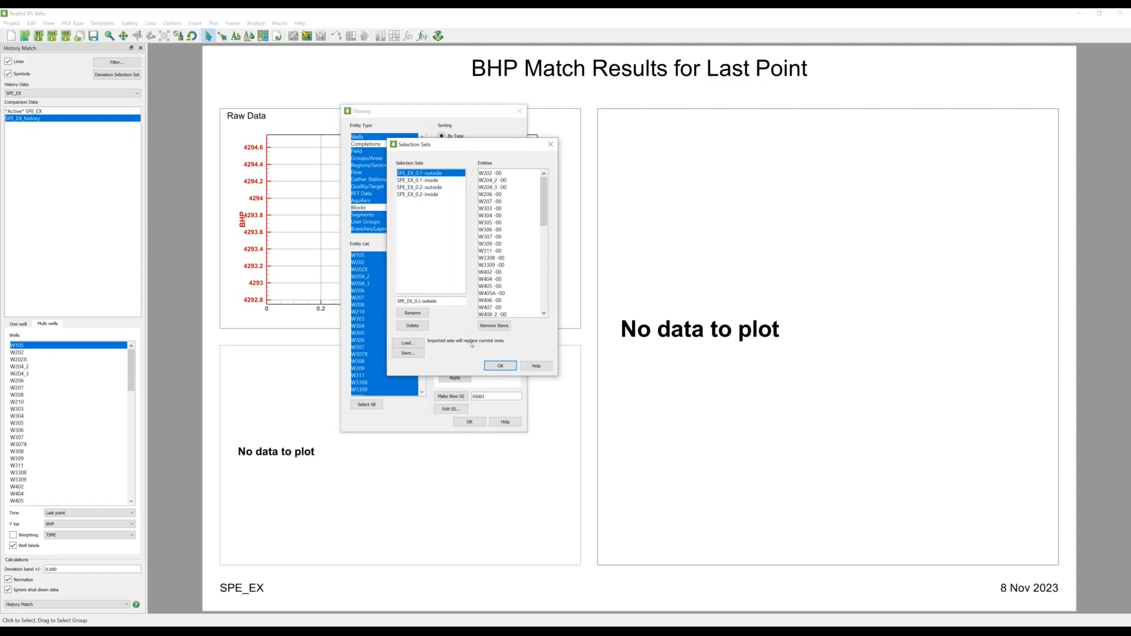
click(500, 366)
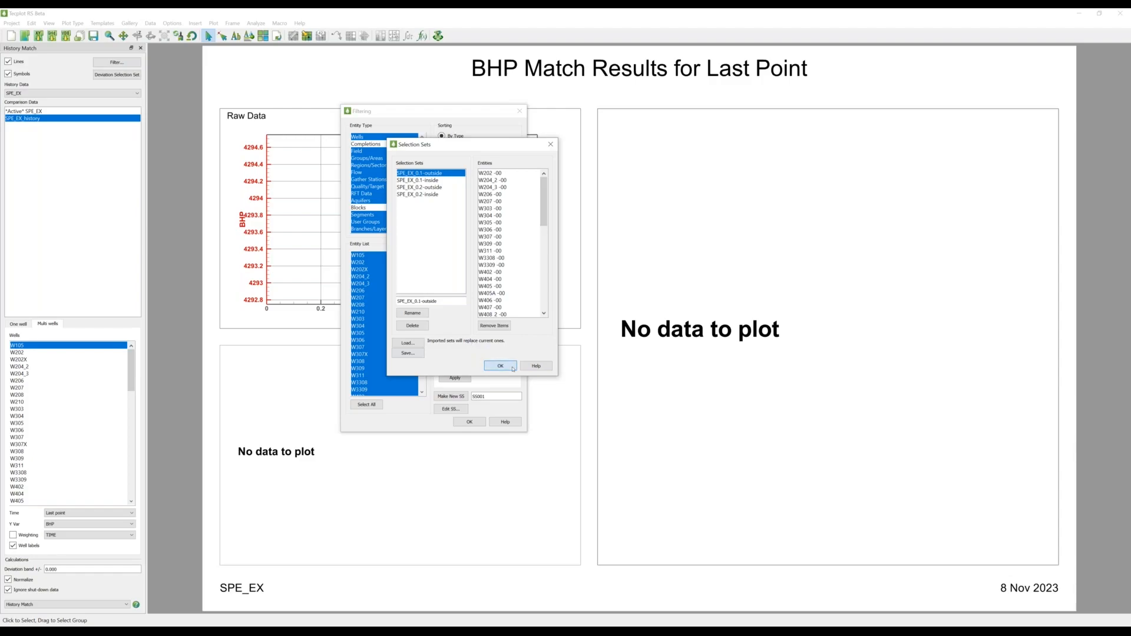
click(477, 425)
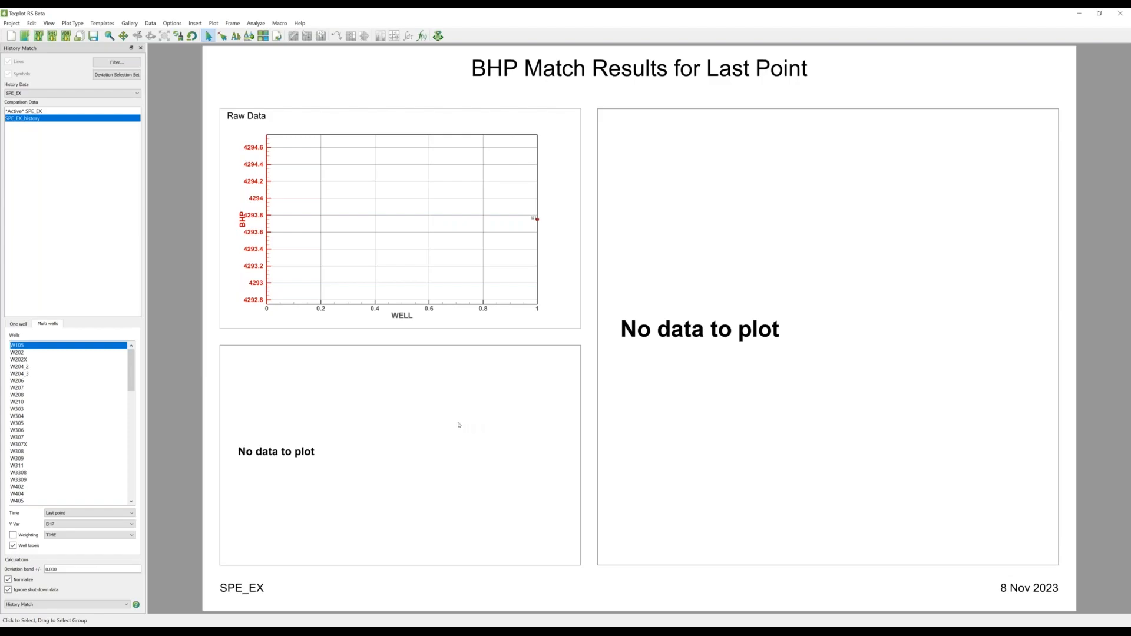
Step: Switch to the XY Variables plot and examine the WPTDelta equation in an enlarged XY Equations dialog
click(108, 607)
click(59, 530)
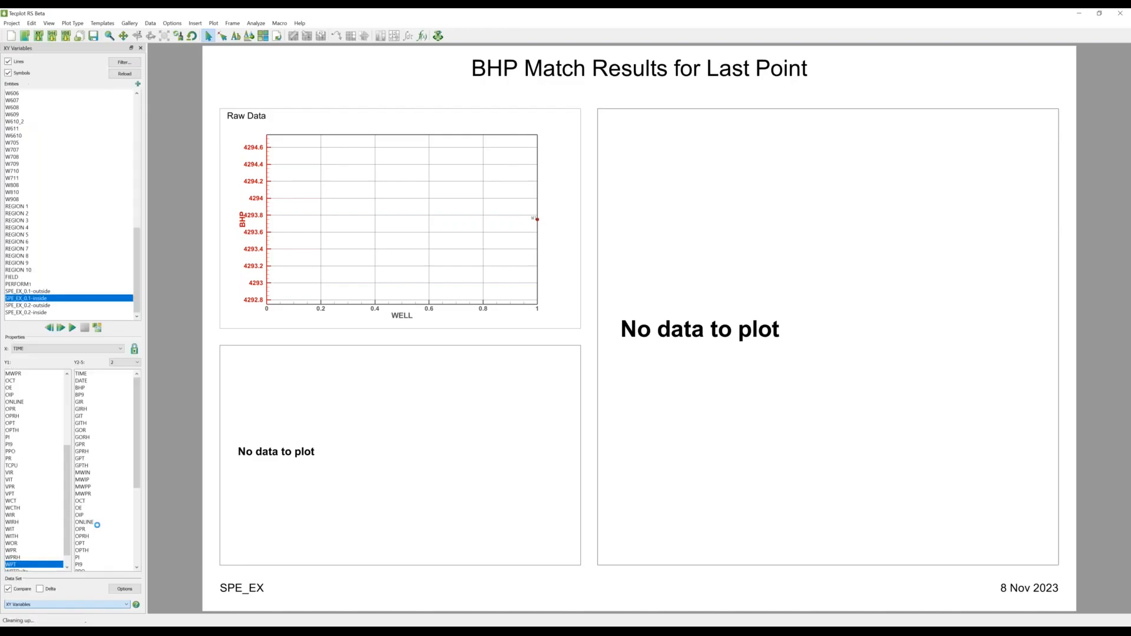
click(421, 37)
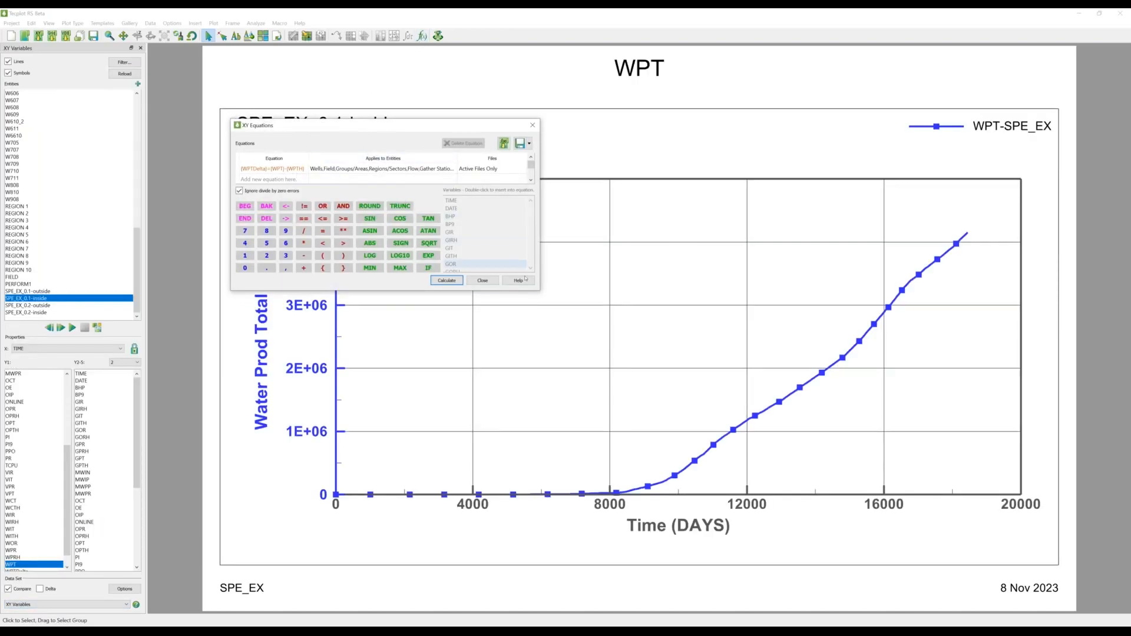
drag(537, 291, 698, 357)
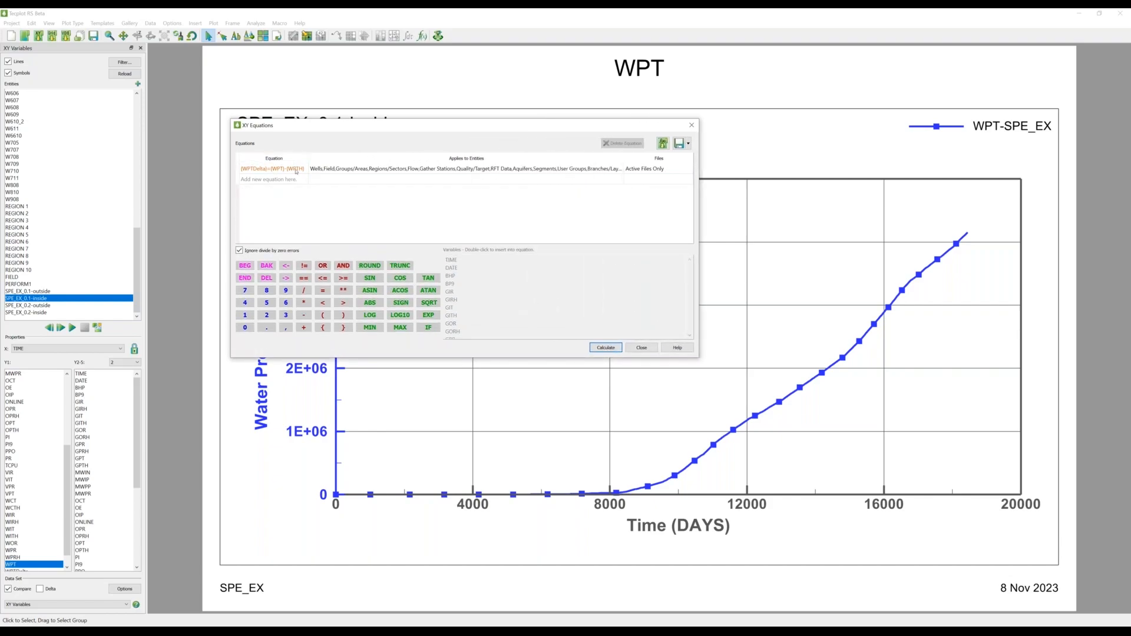
mouse_move(277, 172)
Step: Return to the 3D Grid plot and hide the arbitrary slices
click(68, 605)
click(56, 586)
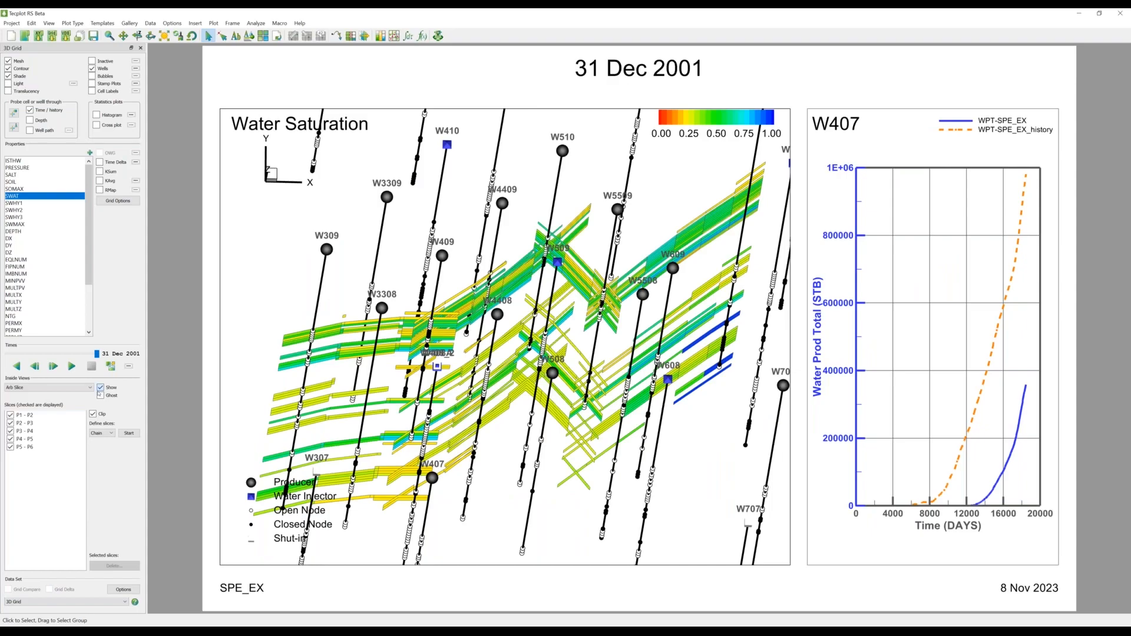
click(100, 387)
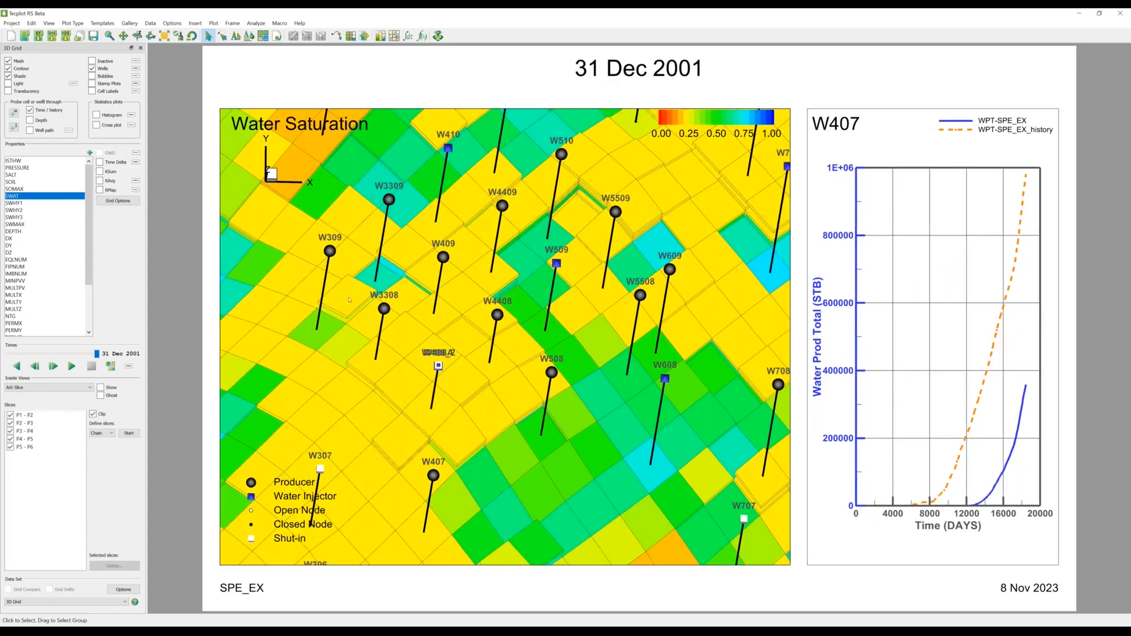
Step: Display stamp plots at the wells on the water saturation grid and inspect them
click(92, 83)
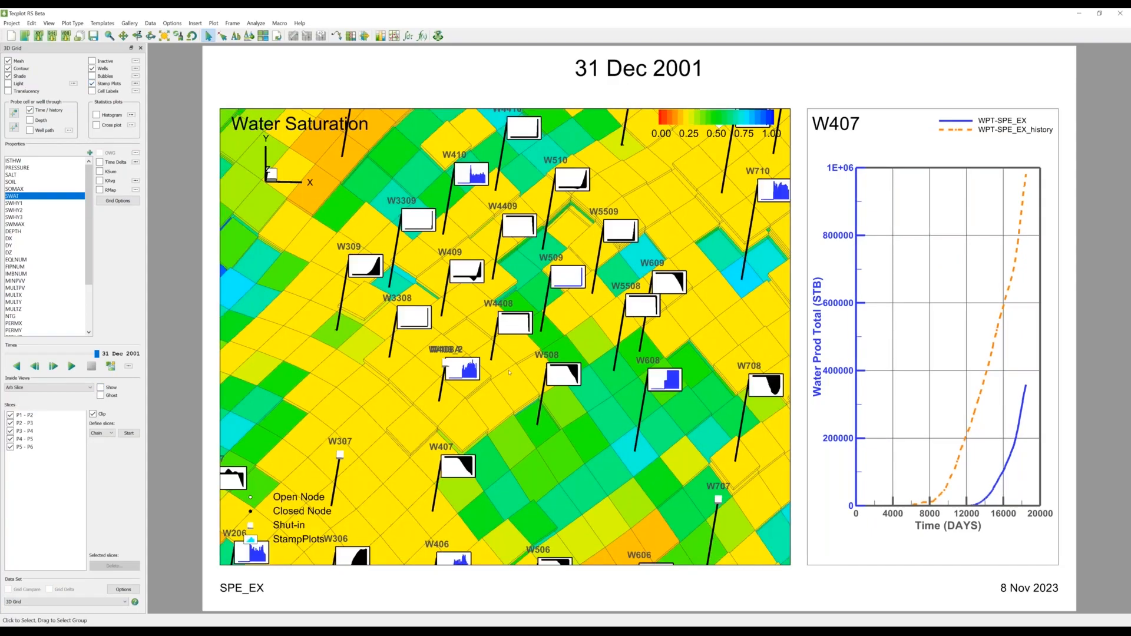
scroll(509, 372, up, 1)
scroll(597, 215, down, 2)
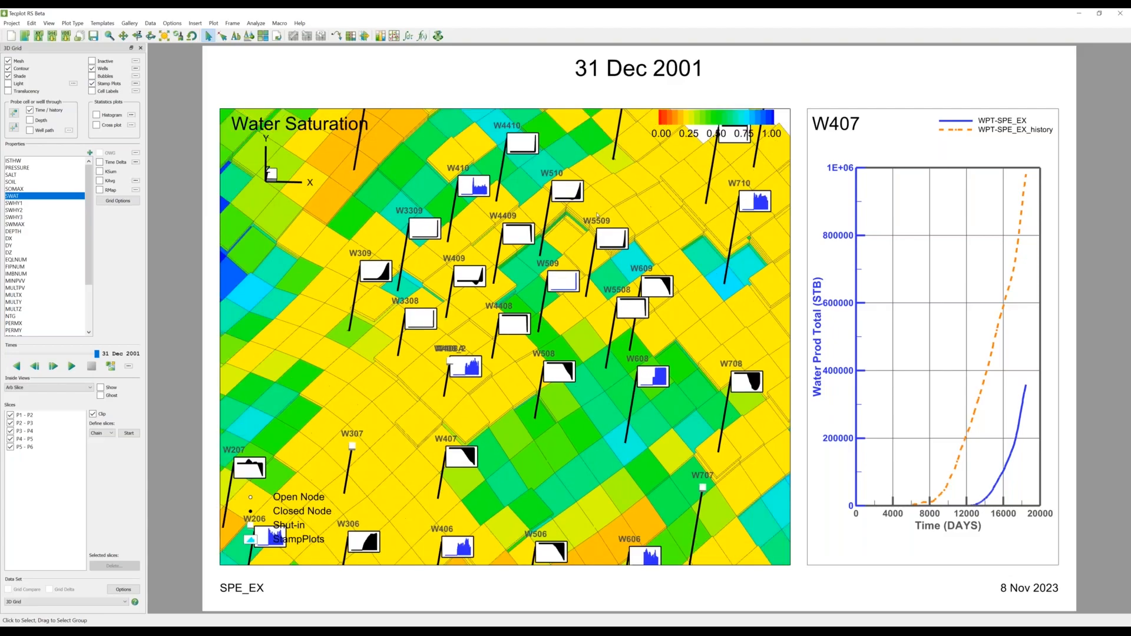
scroll(596, 215, down, 2)
scroll(592, 318, up, 3)
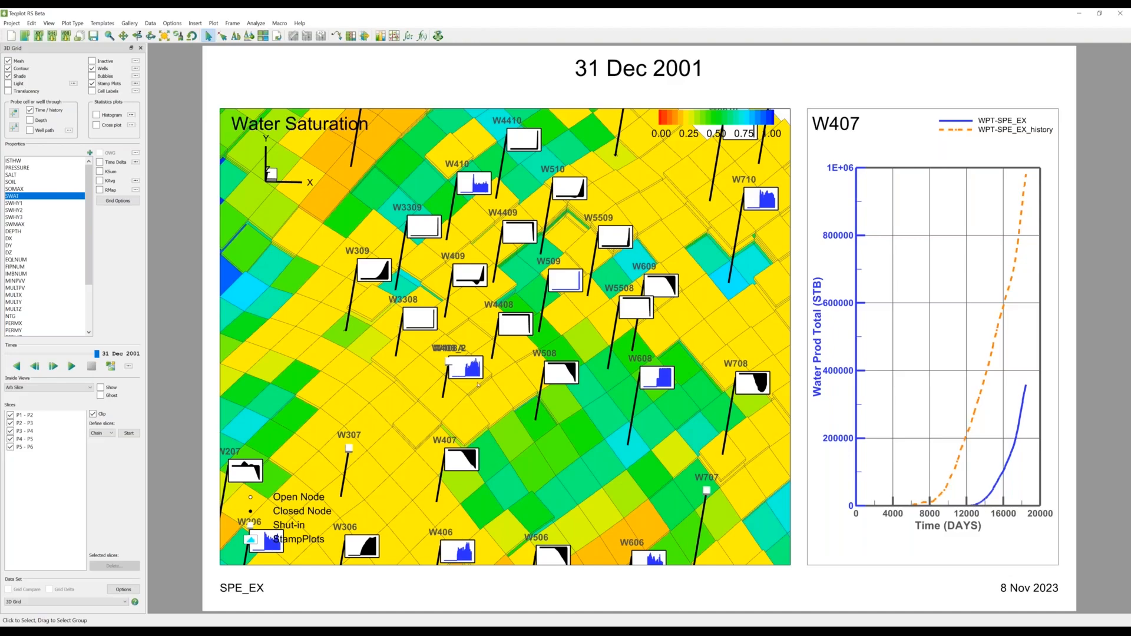
Step: Turn the stamp plots' solid fill off and back on to compare unfilled and filled curves at the wells
click(136, 84)
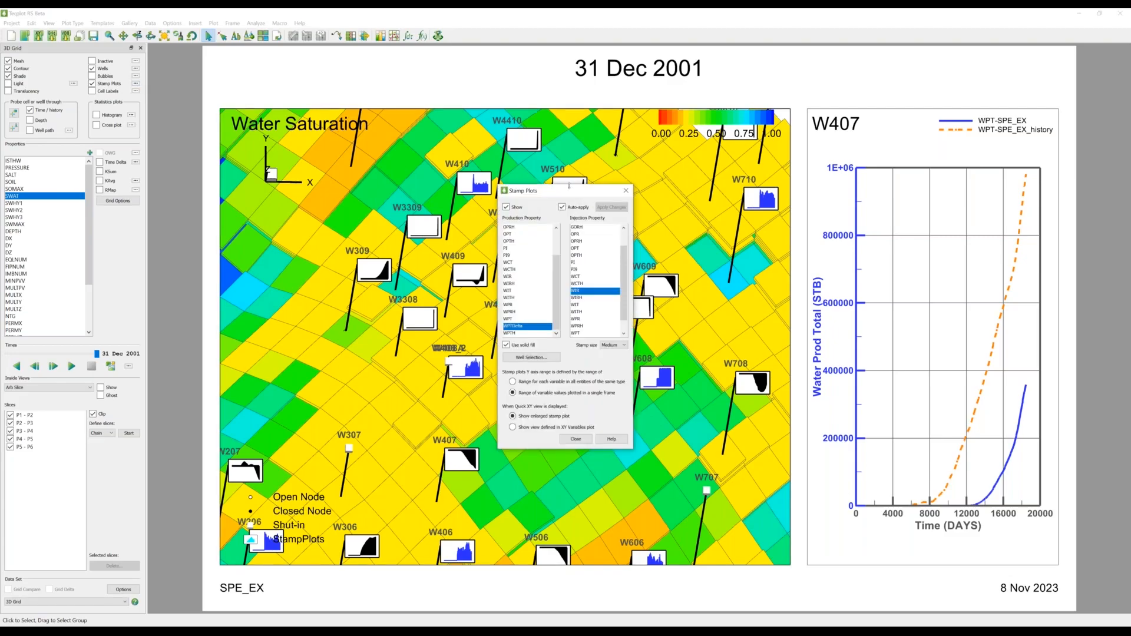
click(511, 346)
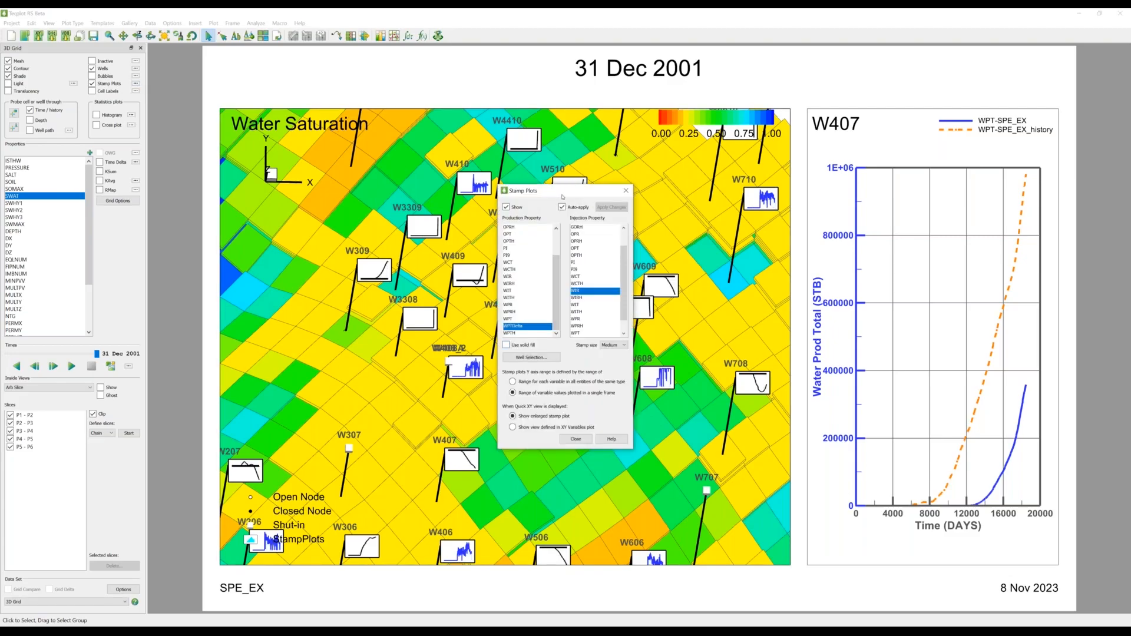
drag(563, 197, 77, 151)
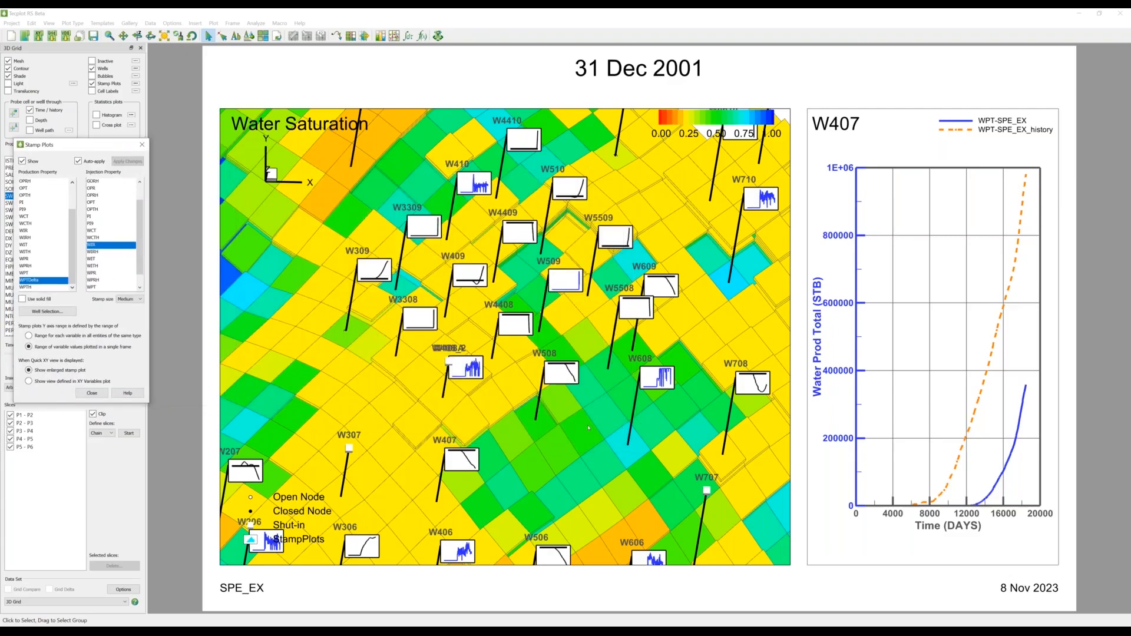
scroll(588, 428, down, 4)
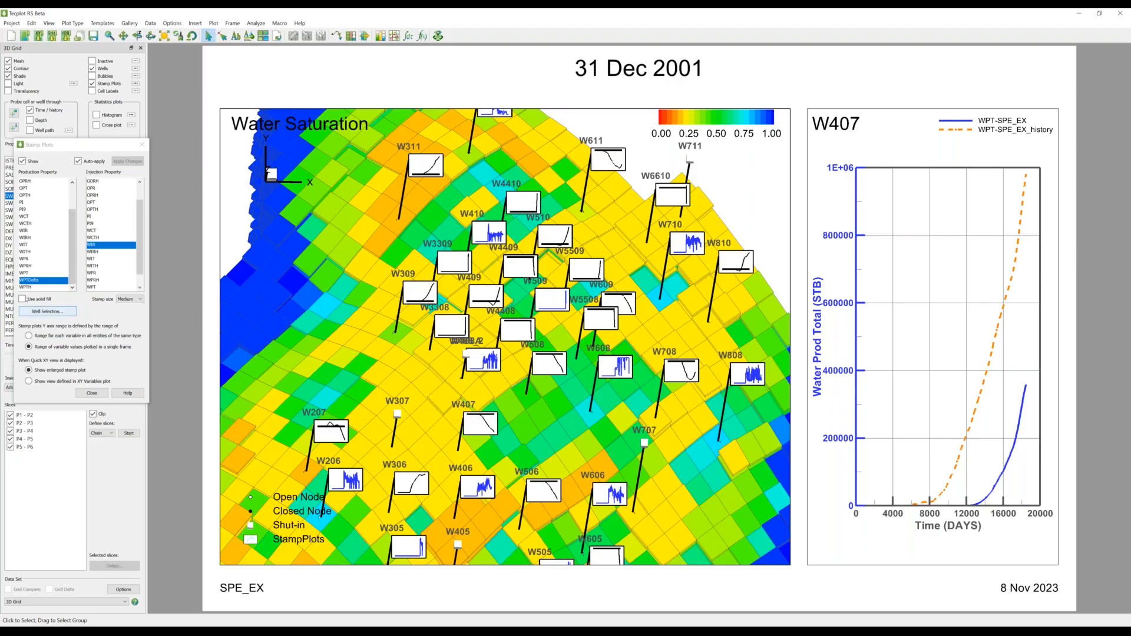
click(22, 299)
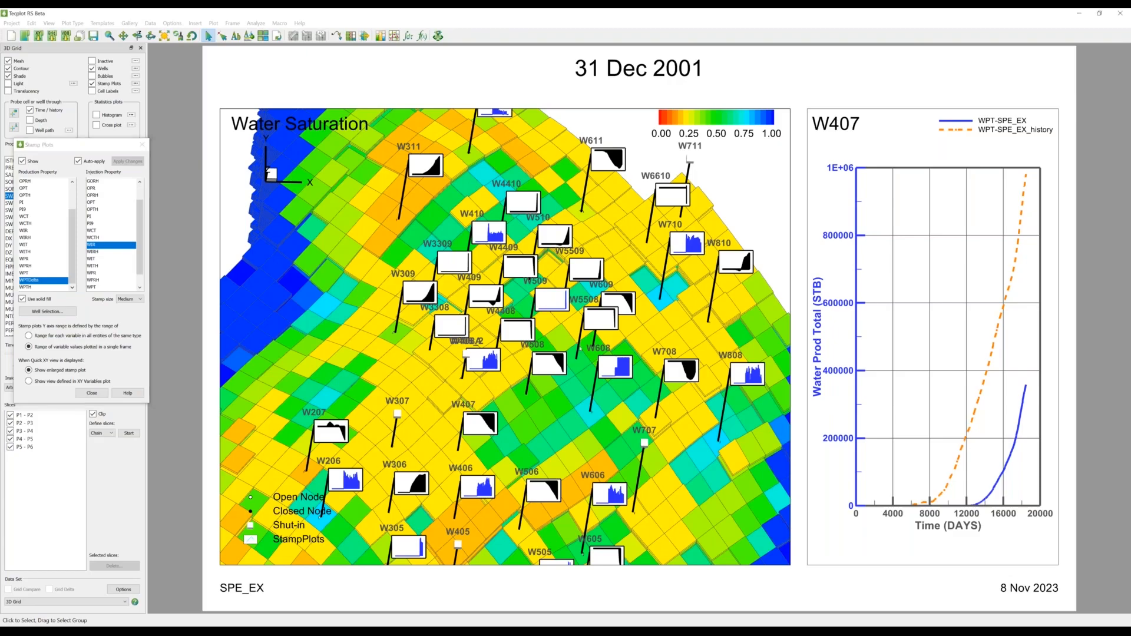
scroll(579, 346, up, 4)
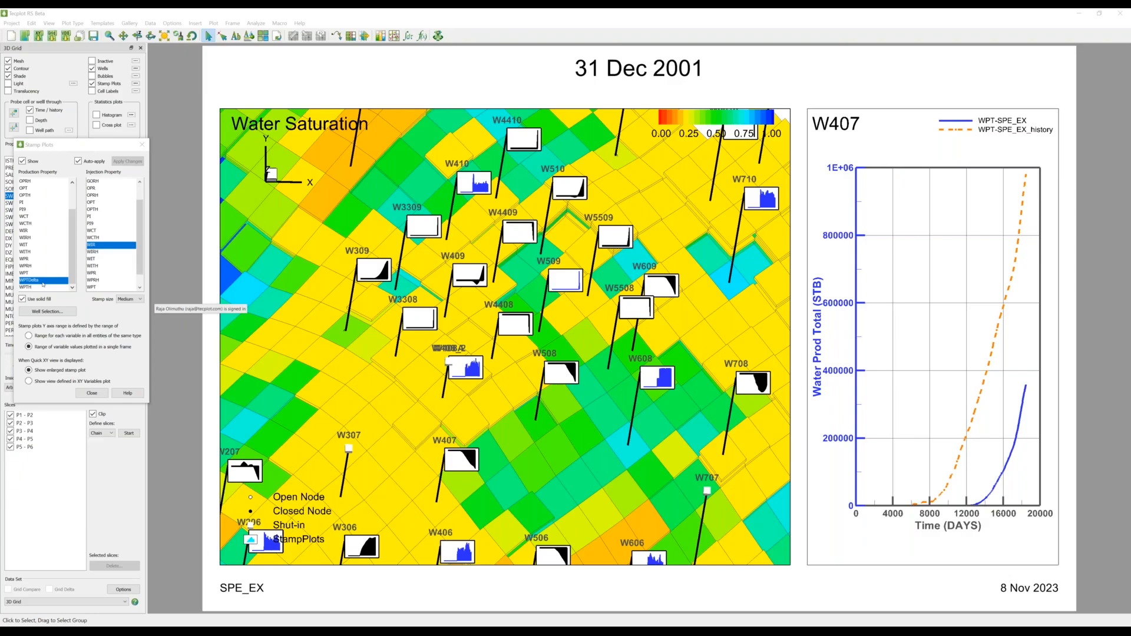
Step: Plot WPTDelta in the XY Variables plot and review its equation in the XY Equations dialog
click(45, 601)
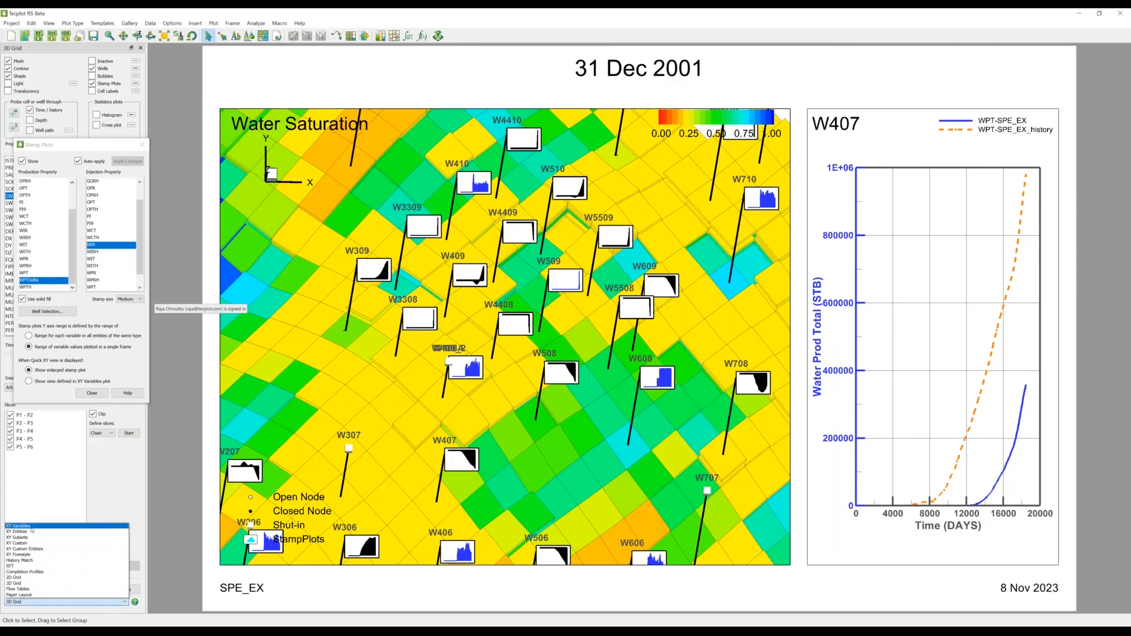
click(32, 526)
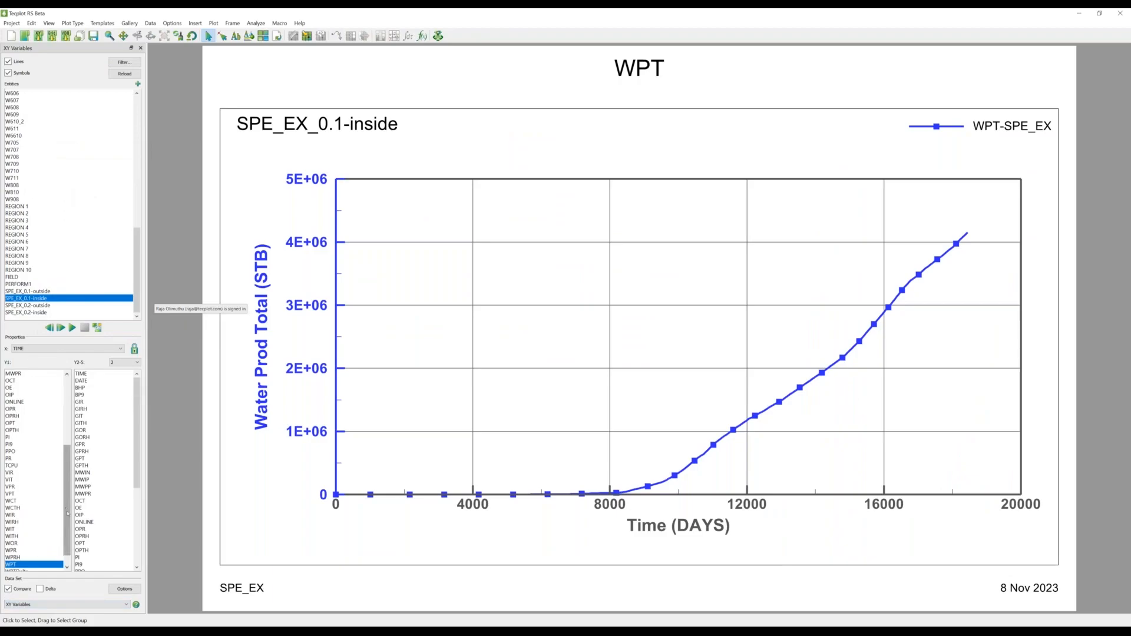
scroll(55, 529, down, 1)
click(33, 558)
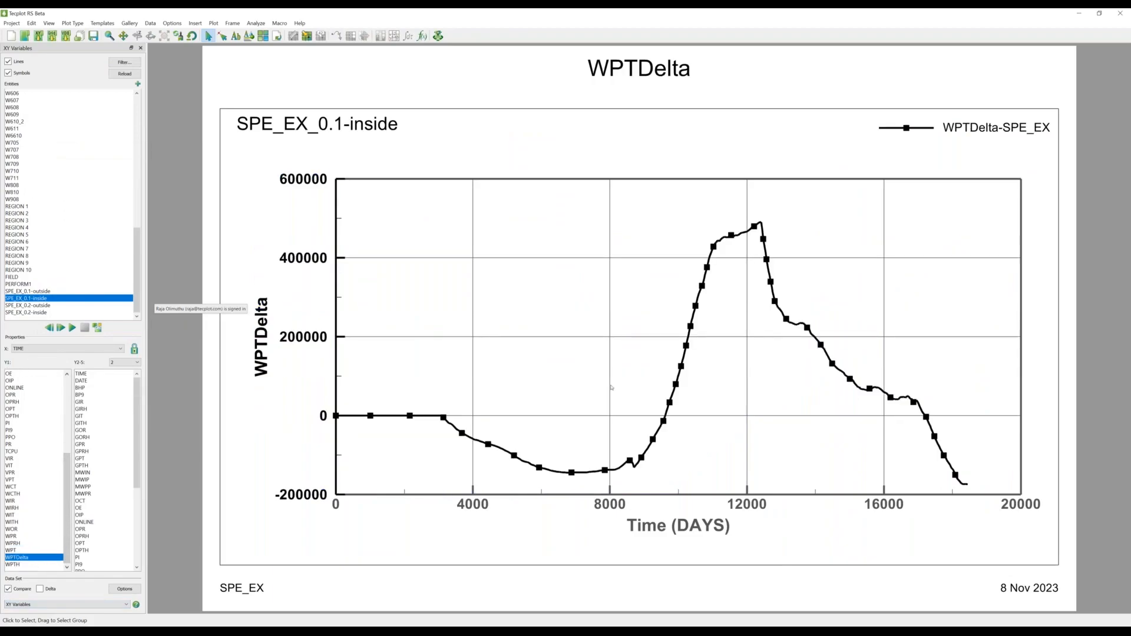
click(422, 37)
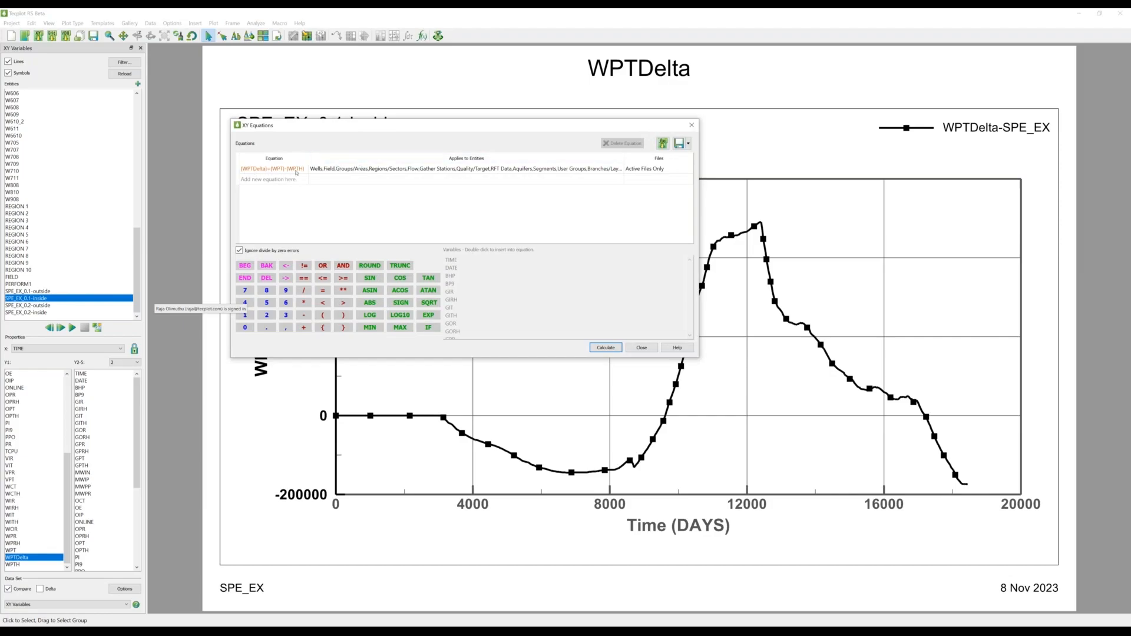
click(691, 125)
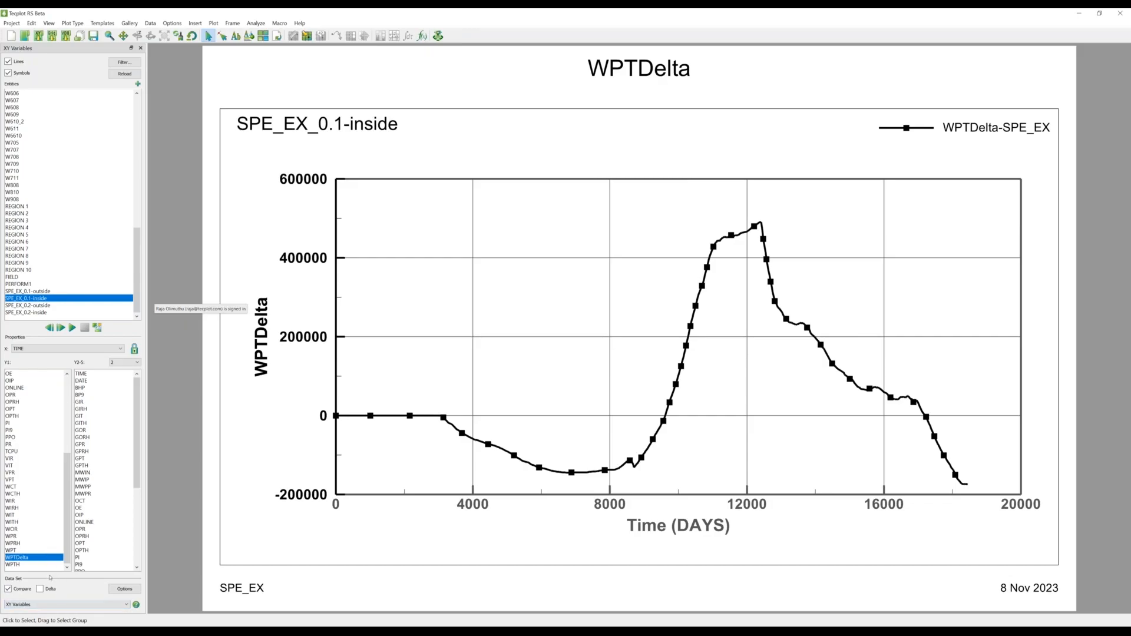
Step: Return to the 3D Grid plot and open the stamp plot settings with WPTDelta selected as the production property
click(56, 603)
click(50, 587)
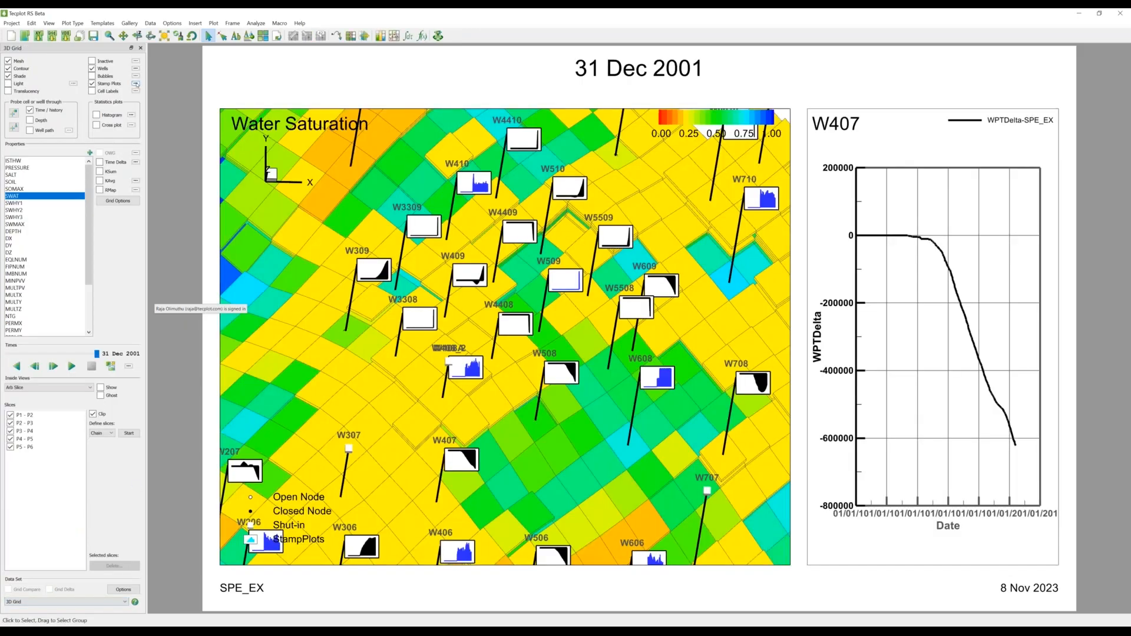
click(136, 84)
drag(58, 145, 160, 122)
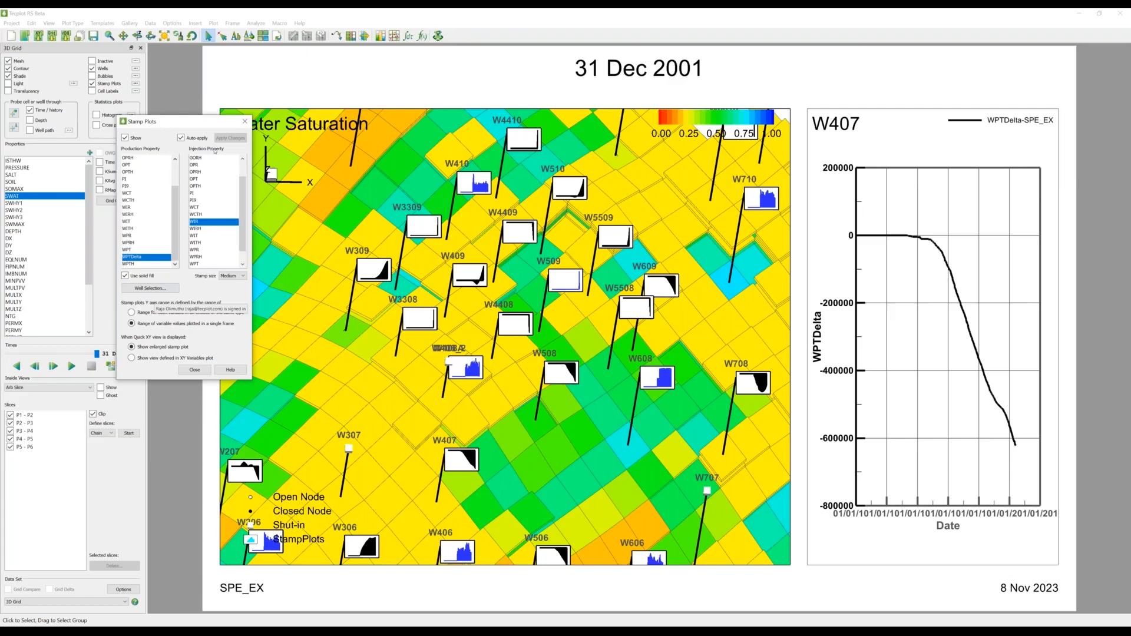
scroll(437, 301, up, 4)
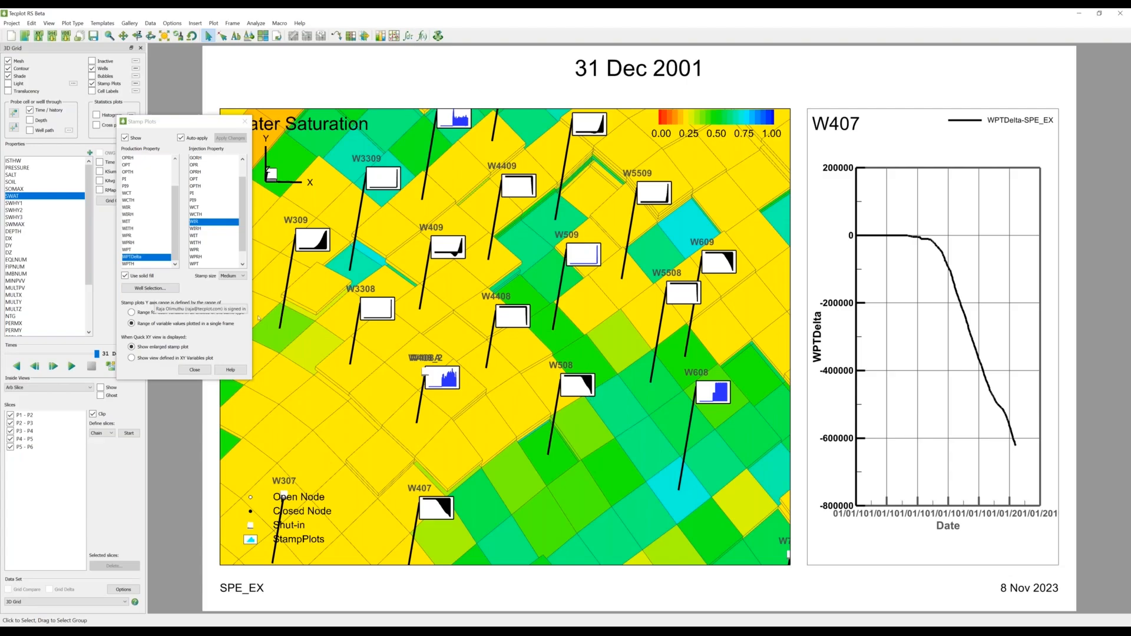
click(140, 258)
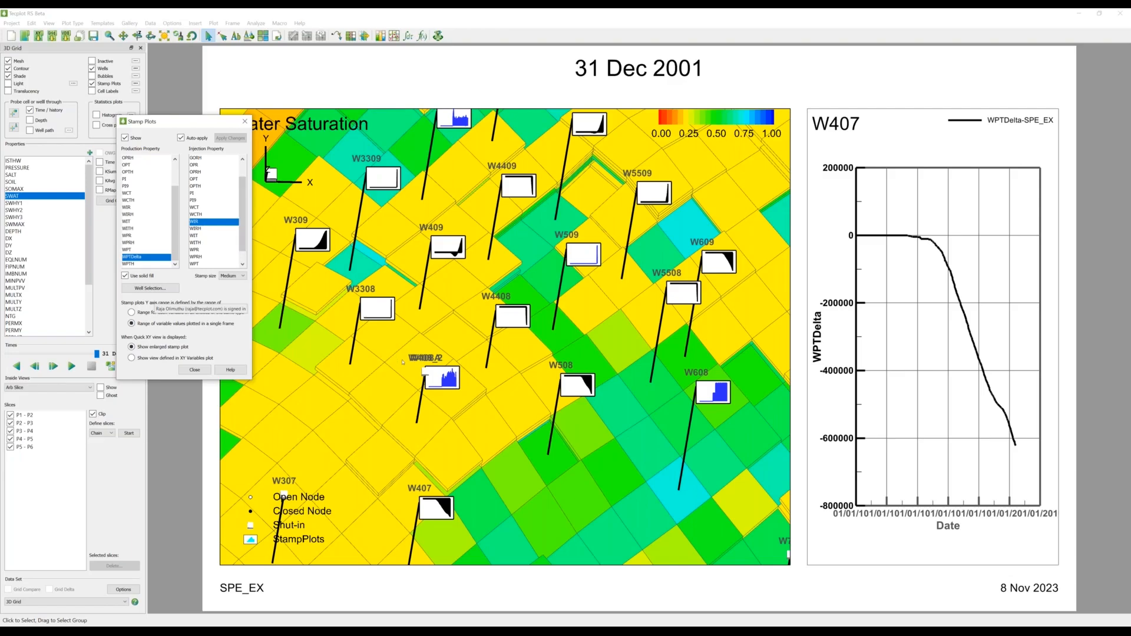